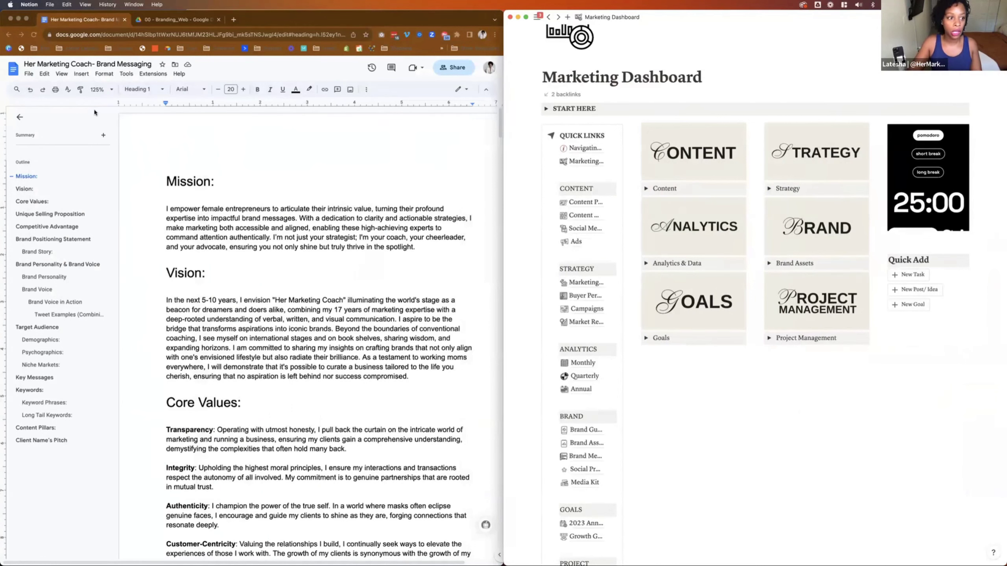
- Hide the brand messaging document's outline and fit the document into a narrower window at 90% zoom
click(39, 115)
click(20, 117)
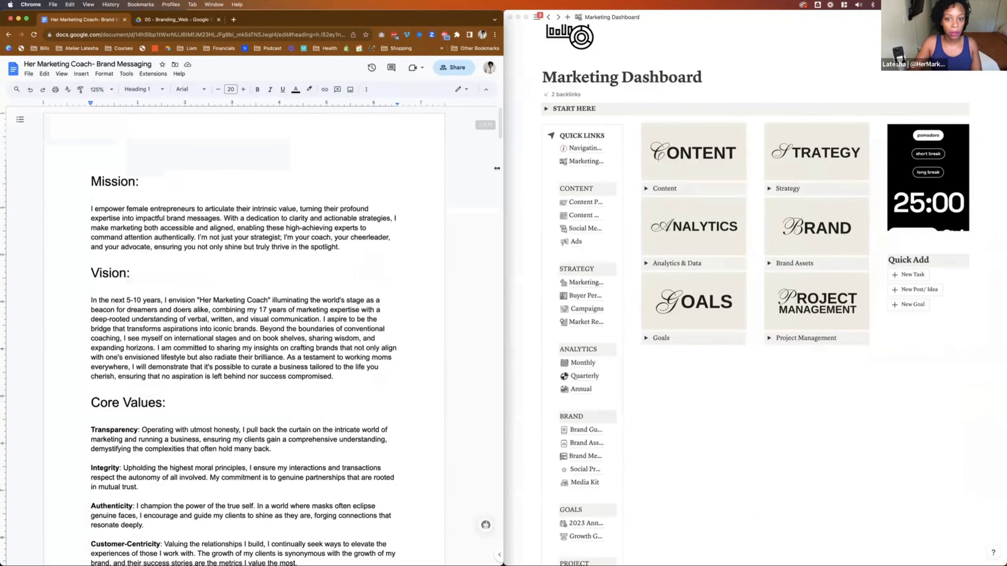
drag(503, 175, 351, 174)
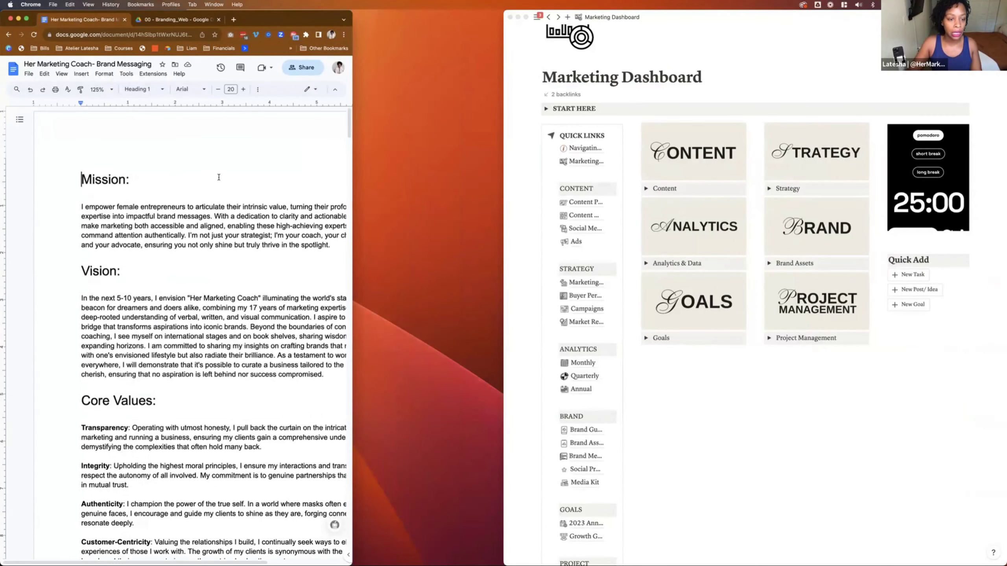
click(111, 90)
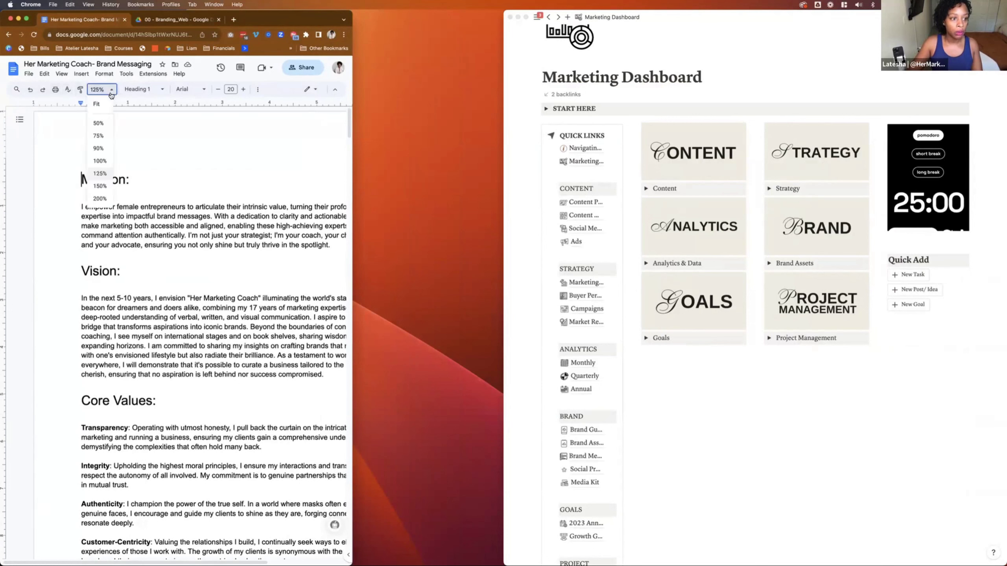
click(98, 148)
- Switch to Notion, widen its window to meet the document window and keep the sidebar docked open
click(519, 41)
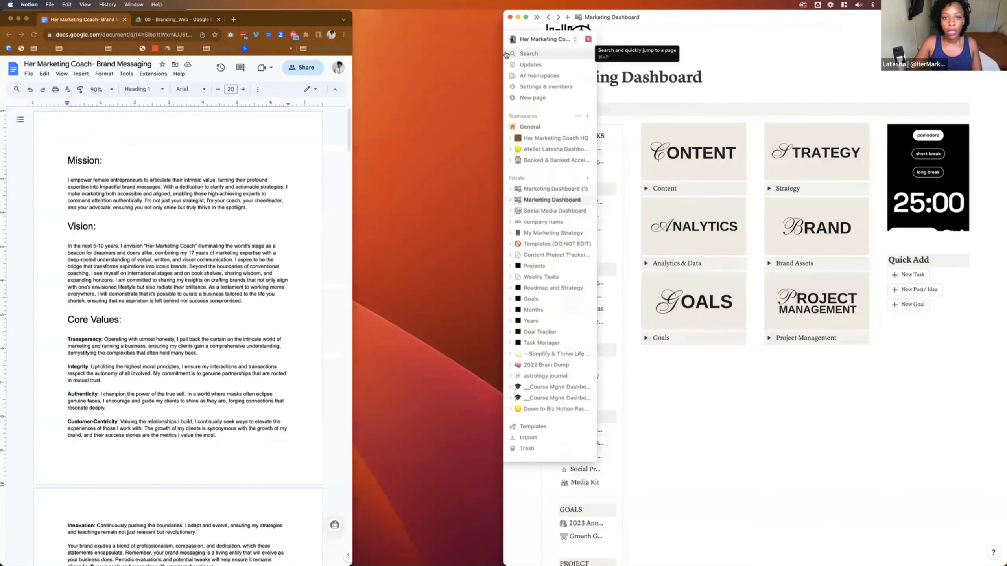
drag(504, 55, 355, 54)
click(388, 17)
- Move the private Marketing Dashboard (1) page into the marketing section of the Her Marketing Coach HQ page
click(408, 129)
scroll(694, 337, down, 15)
drag(404, 180, 767, 393)
- Open the moved dashboard page and rename it to Marketing Dashboard
click(765, 396)
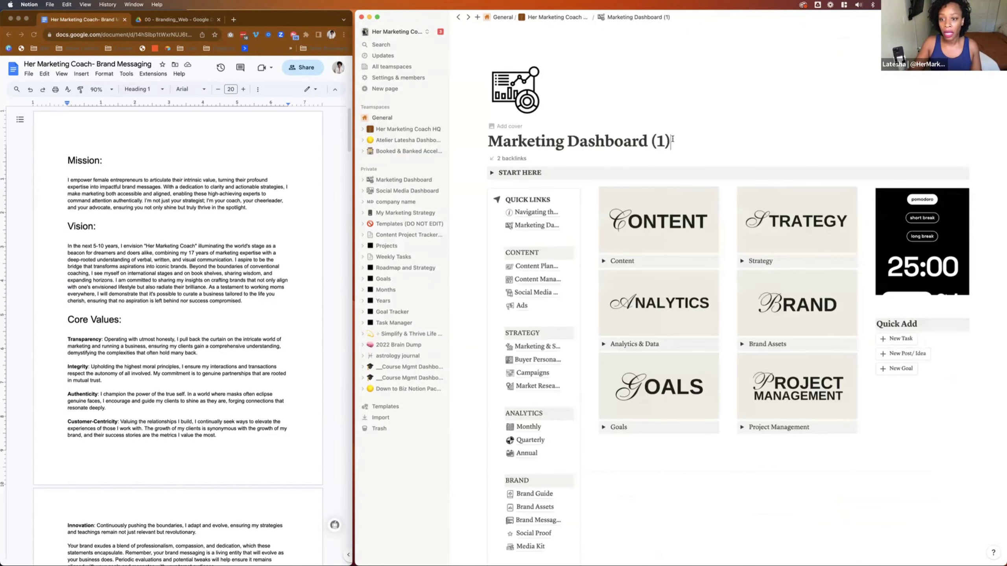
drag(670, 141, 651, 140)
key(BackSpace)
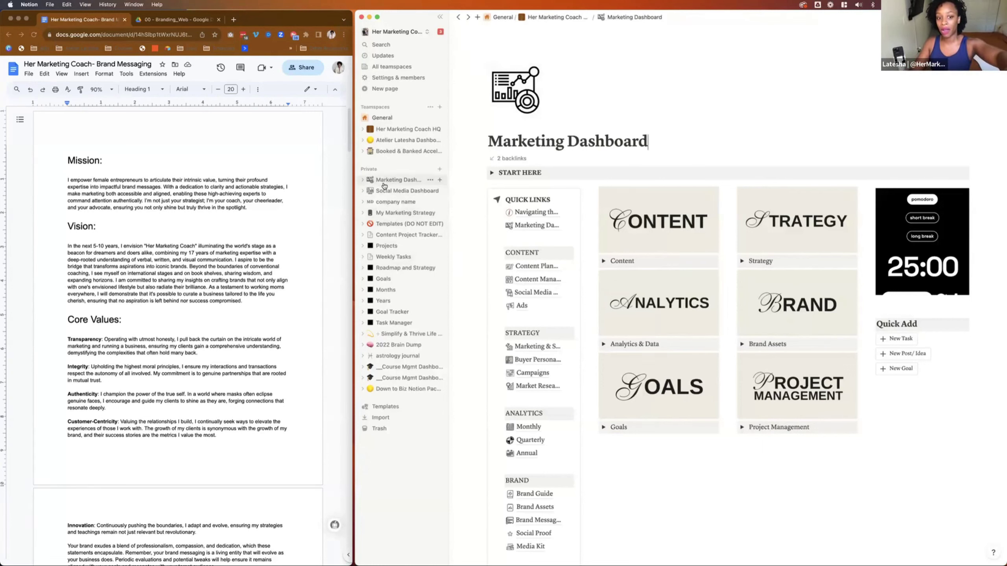
- Return to Her Marketing Coach HQ and open the Marketing Dashboard from its marketing section
click(392, 132)
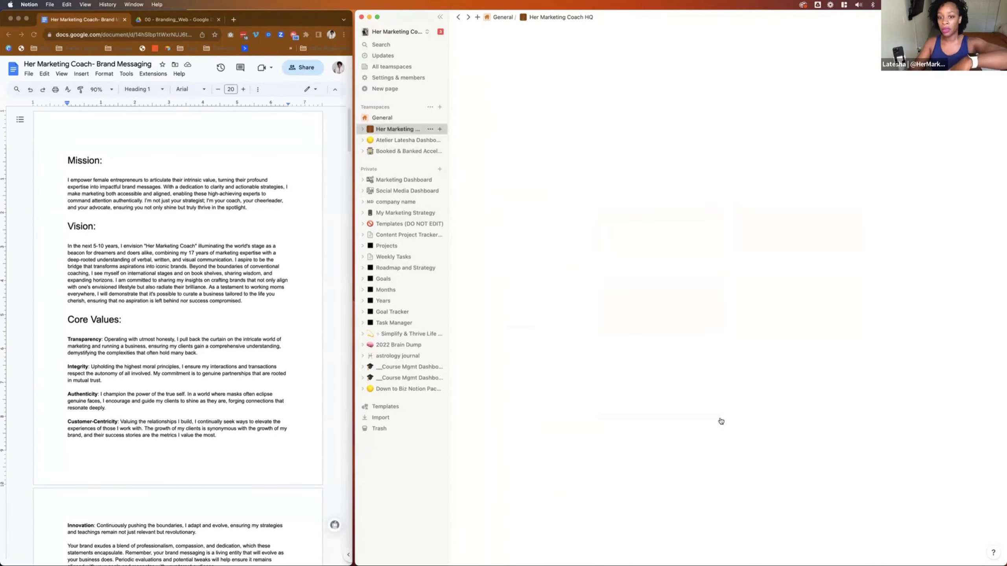
scroll(701, 436, down, 10)
scroll(701, 463, down, 3)
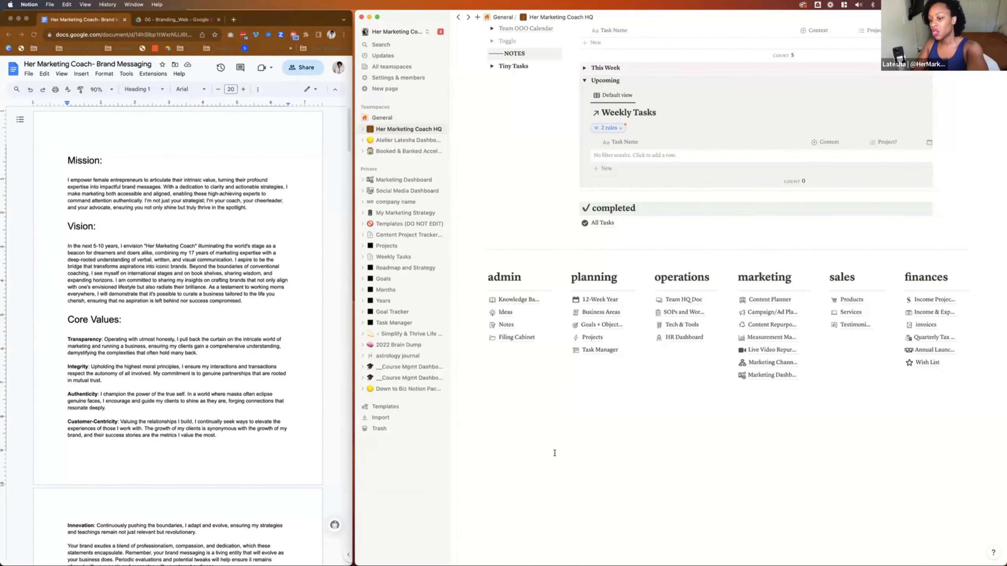
click(770, 376)
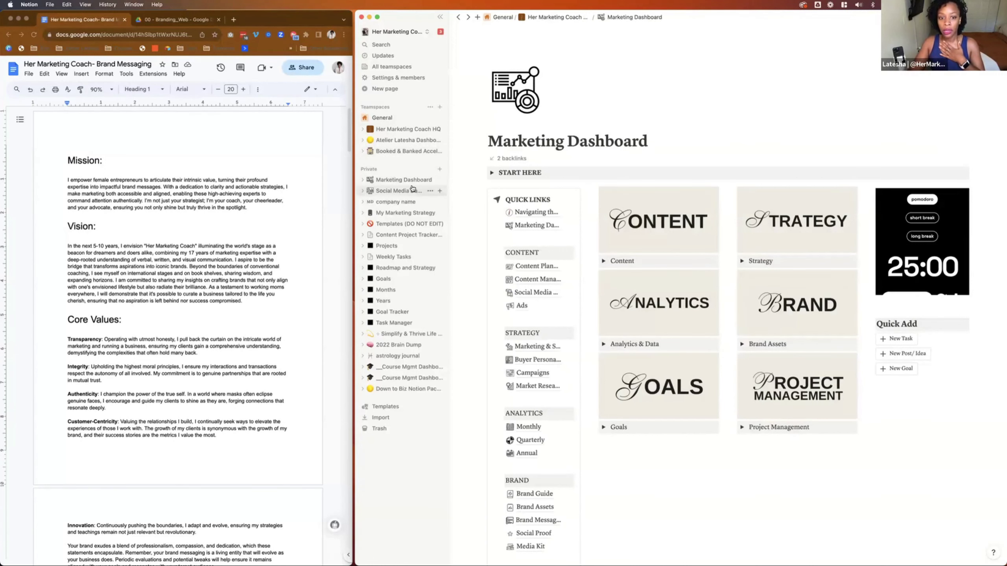
- Open the dashboard's Content Planning page and examine the All Campaigns view's options and source database
click(526, 271)
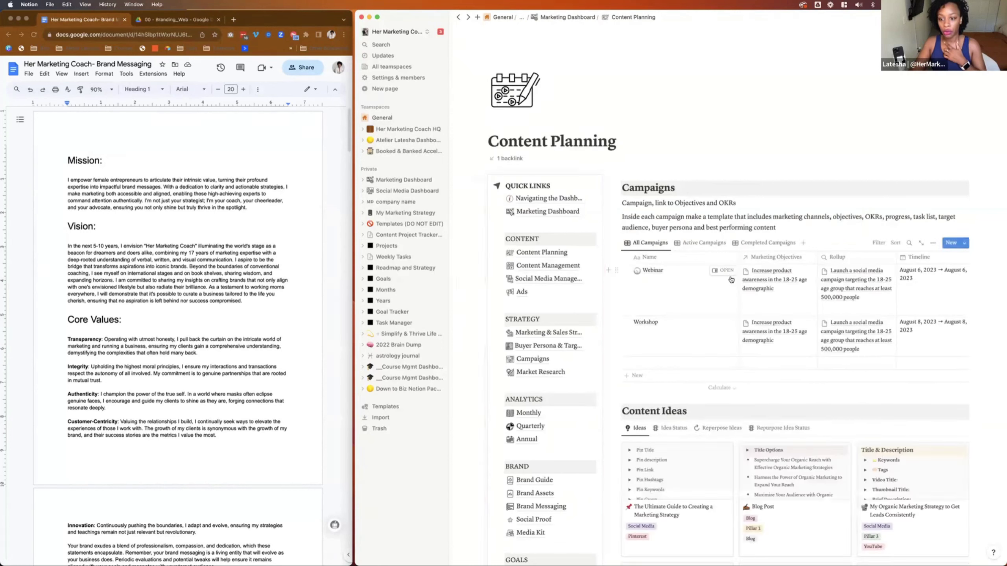
click(935, 243)
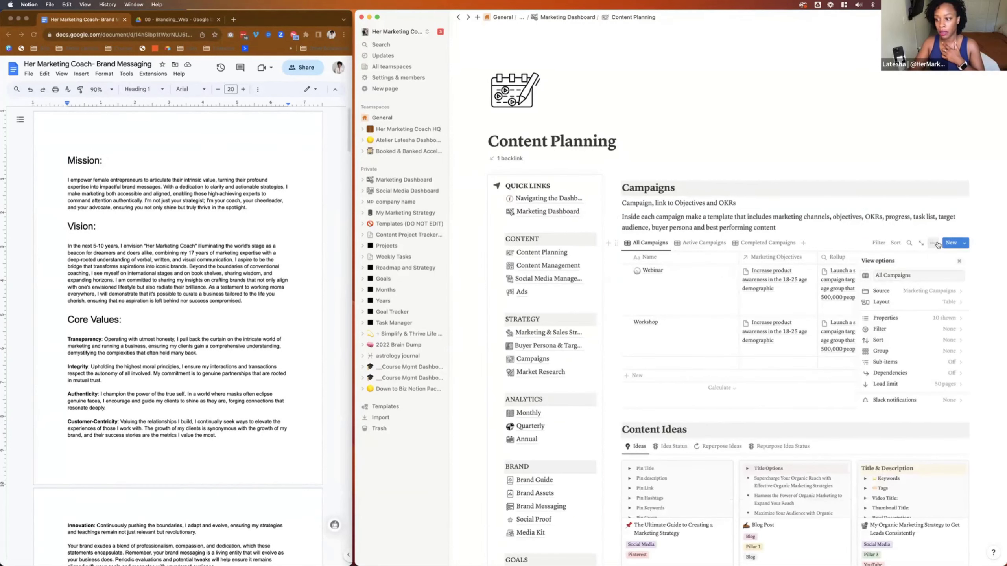
click(948, 294)
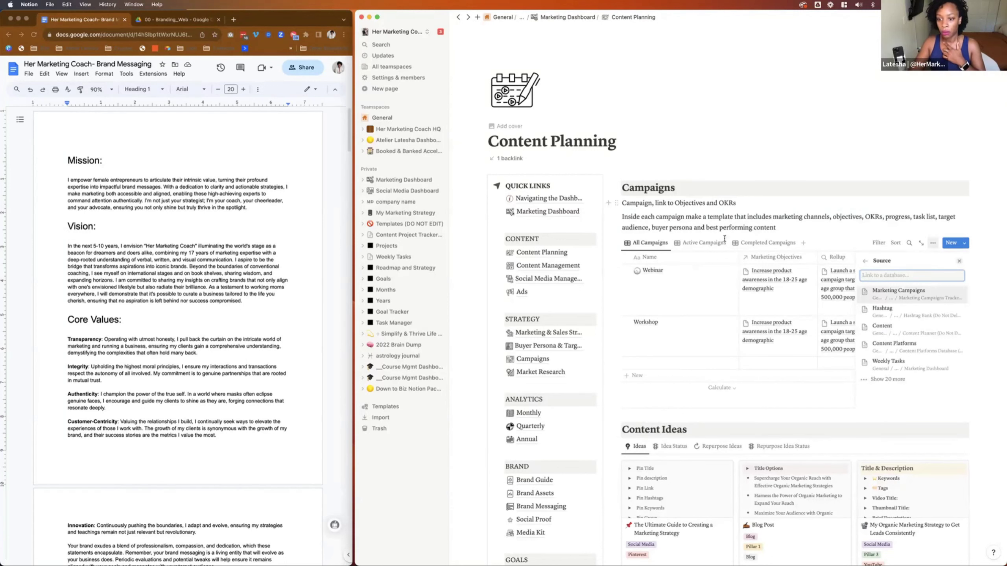
click(934, 243)
scroll(936, 248, down, 1)
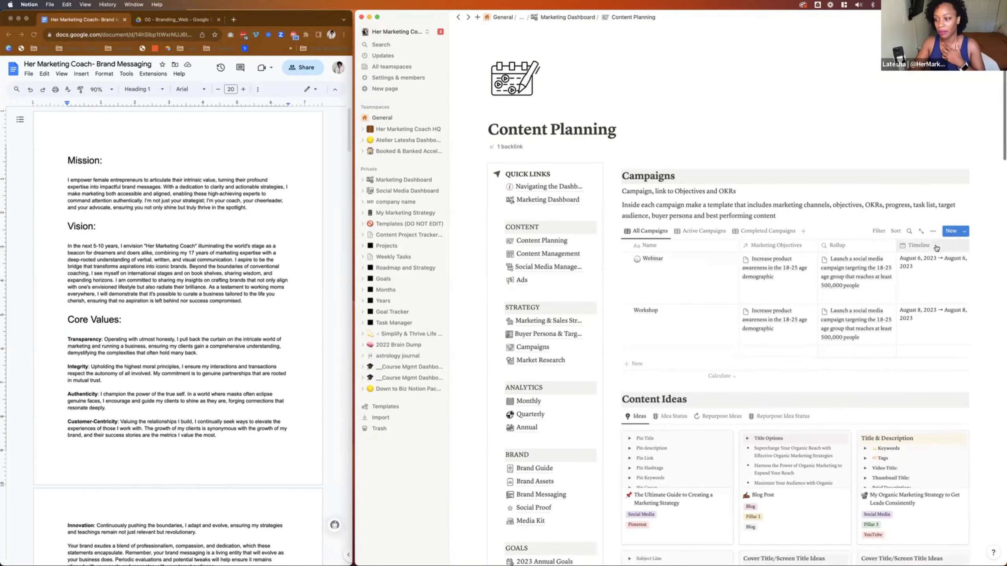
click(933, 231)
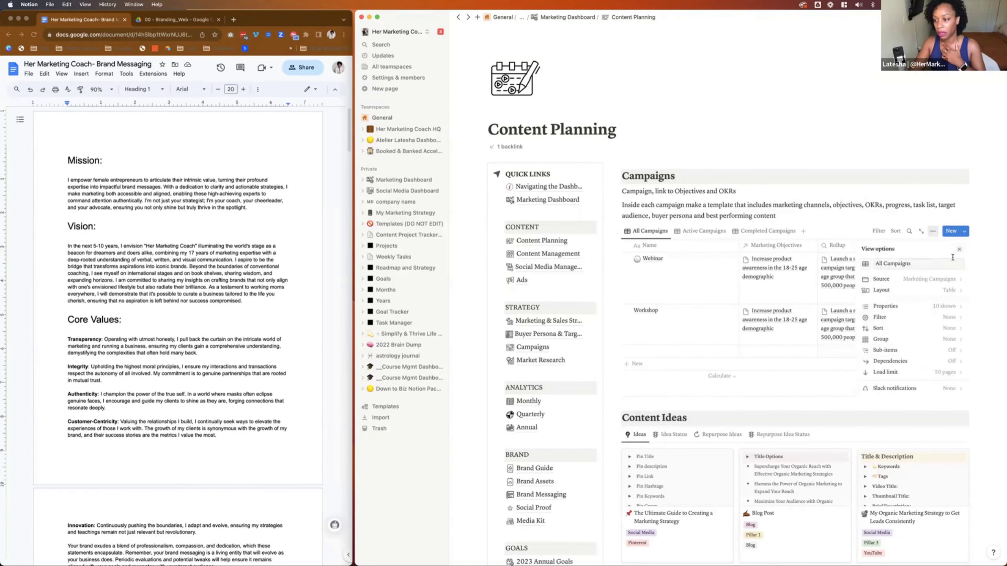
scroll(949, 367, down, 1)
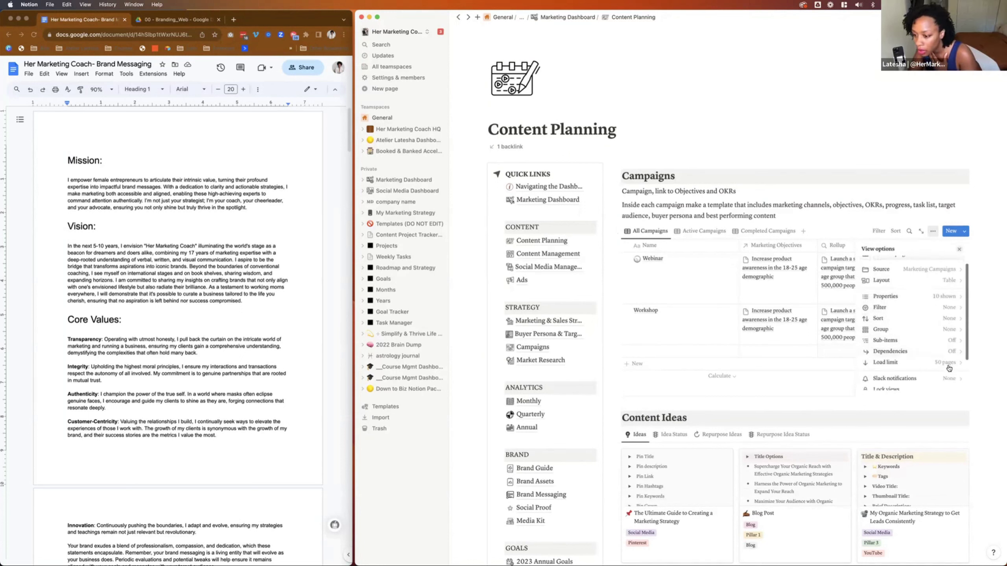
scroll(948, 367, up, 1)
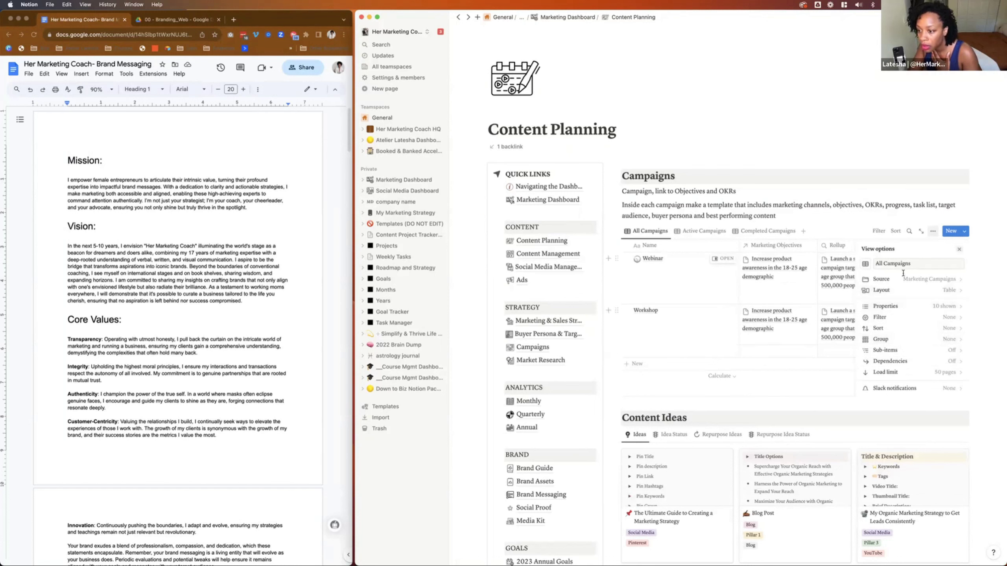
click(930, 232)
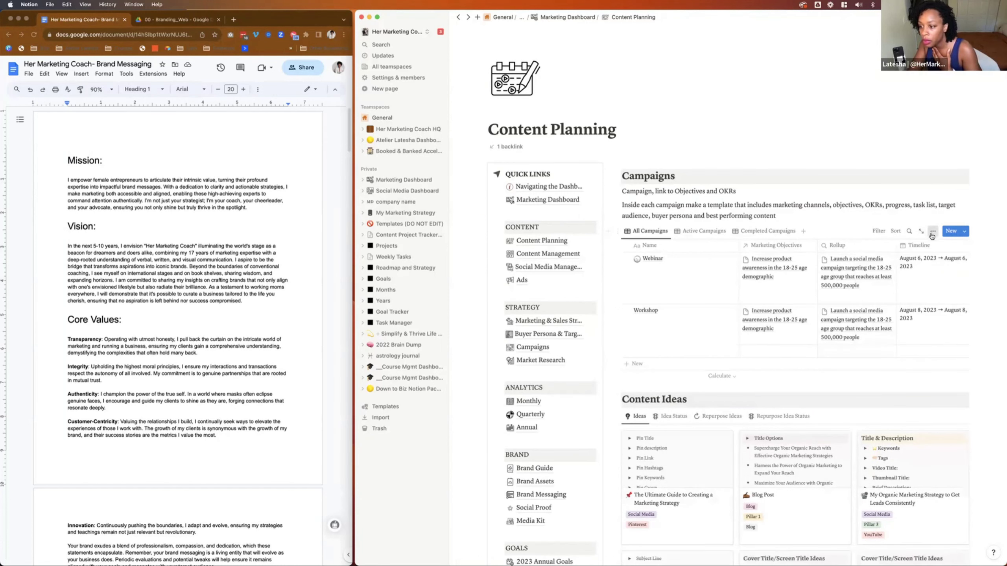
- Show the database title on the All Campaigns view and open the linked Marketing Campaigns database
click(931, 232)
click(911, 276)
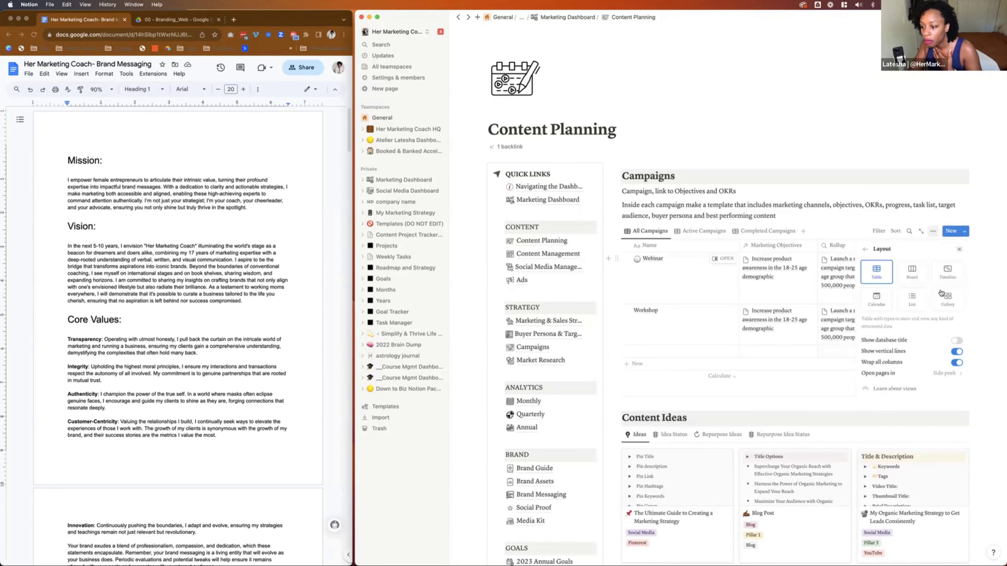
click(955, 341)
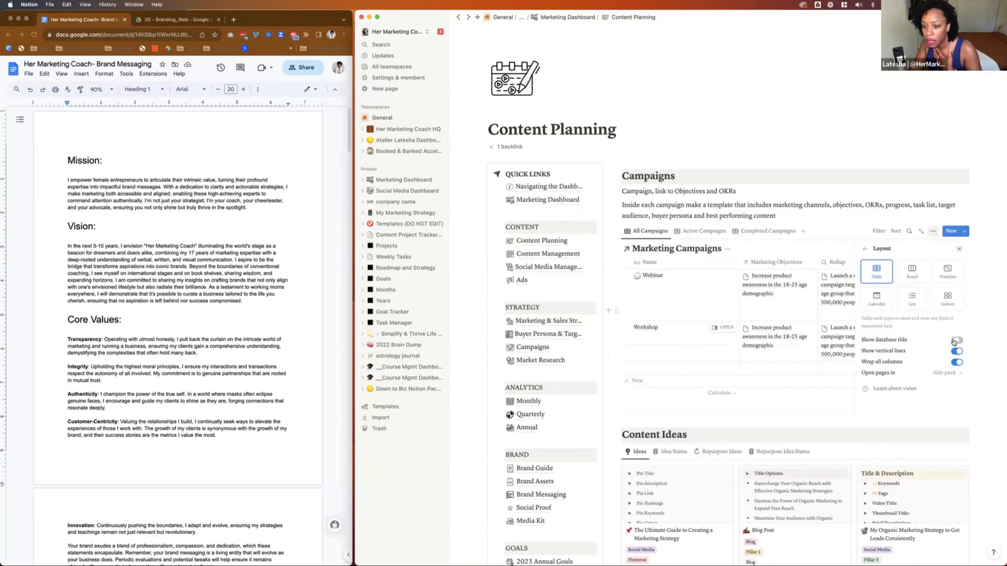
click(631, 248)
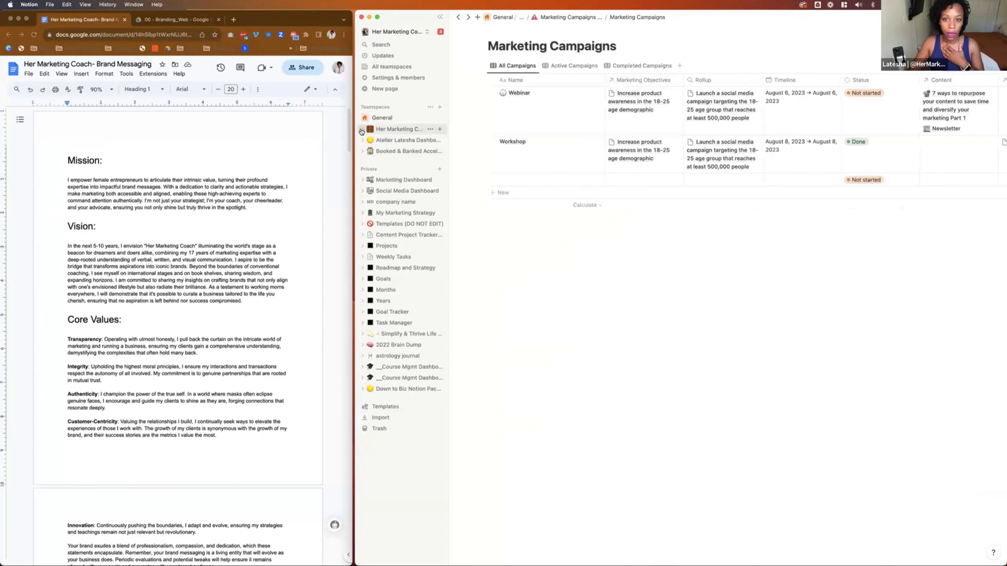
- Name the empty entry in the Marketing Campaigns database Test and close its side page
click(578, 181)
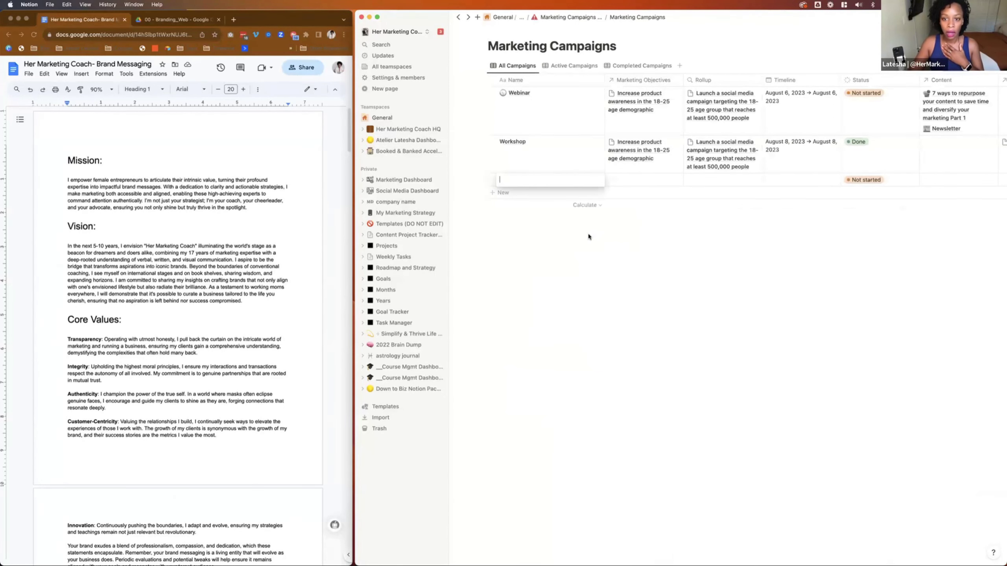
click(588, 180)
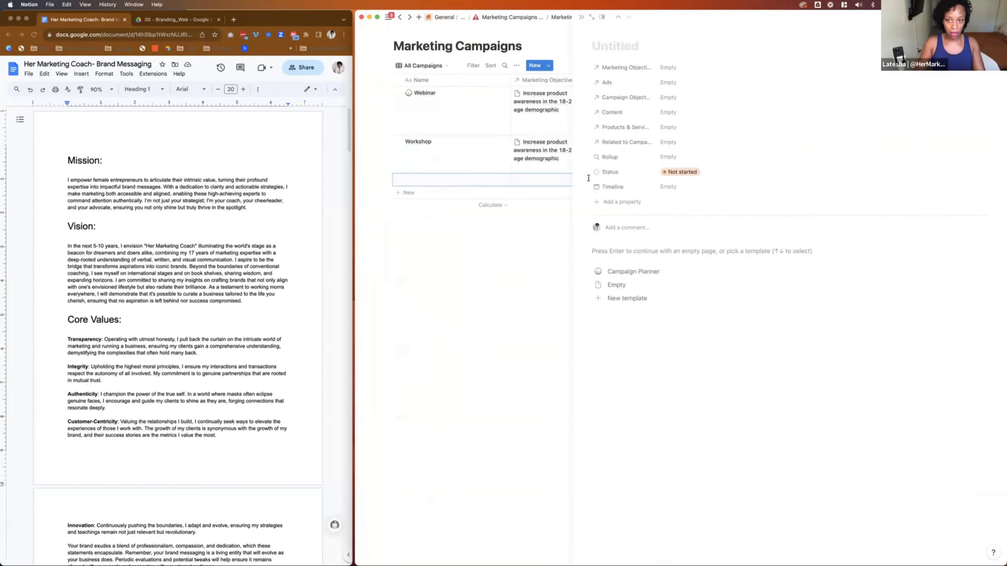
text(Test)
key(Return)
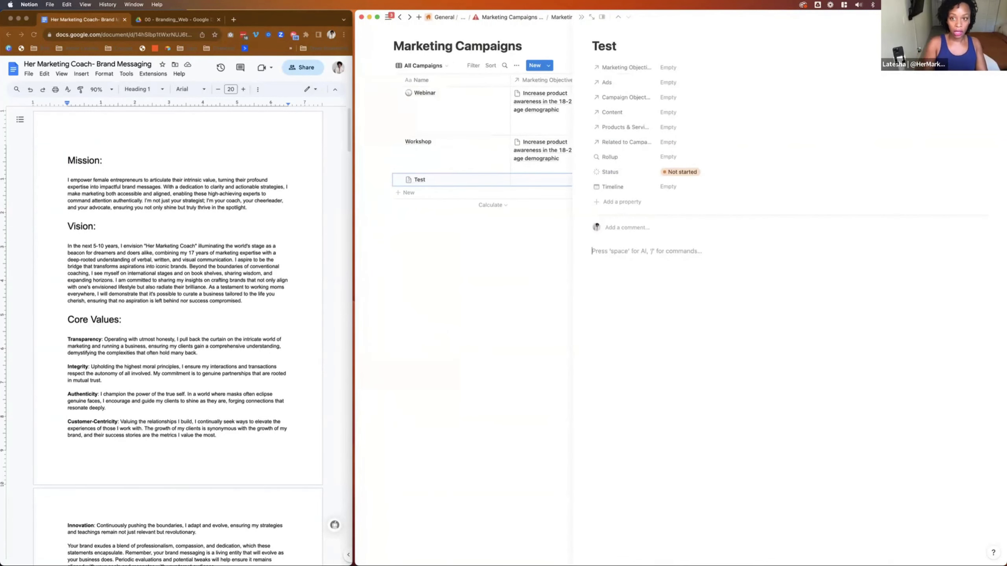
click(538, 263)
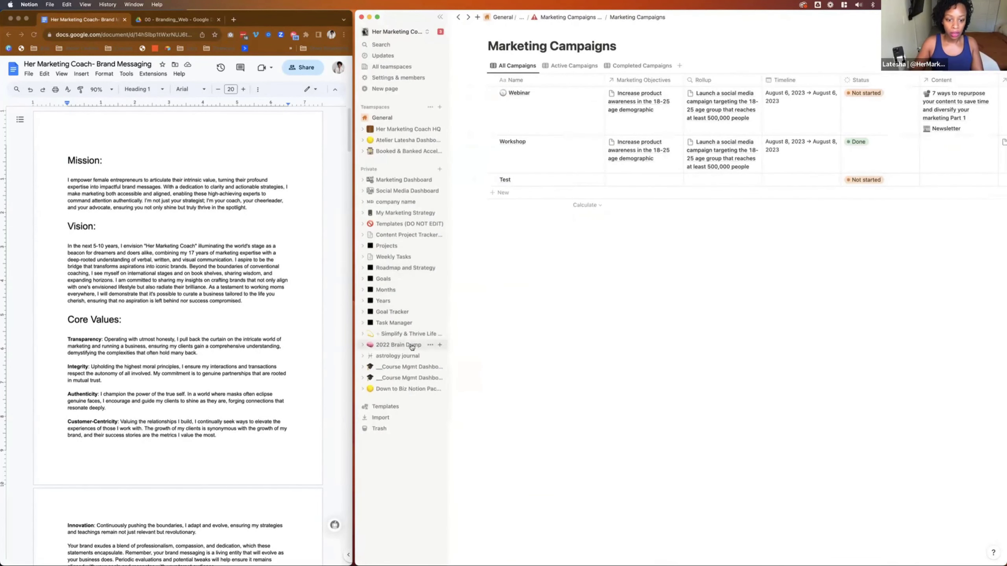
- Open the Content Management page of the private Marketing Dashboard and look through its platforms, to-do, analytics and calendar sections
click(398, 180)
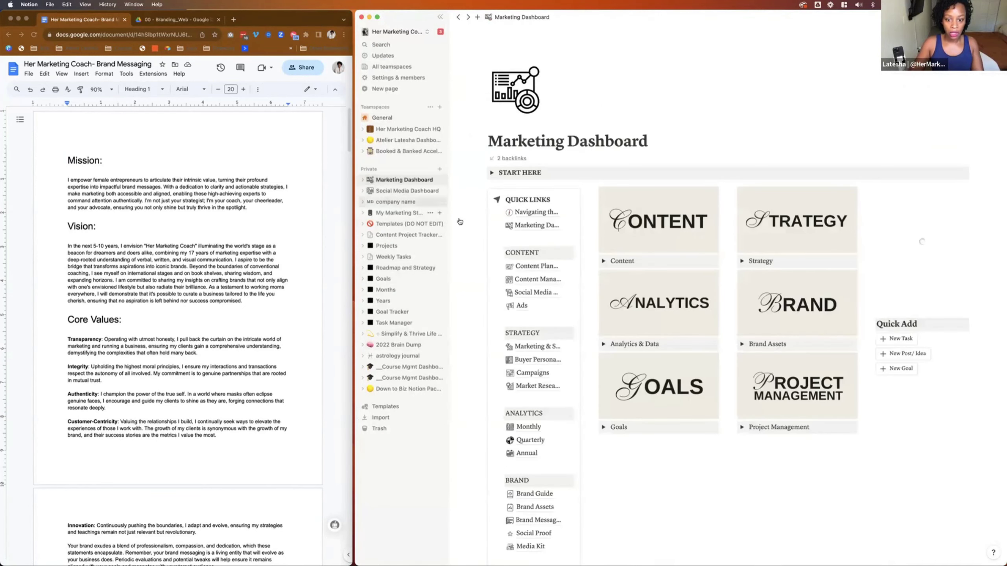
click(530, 279)
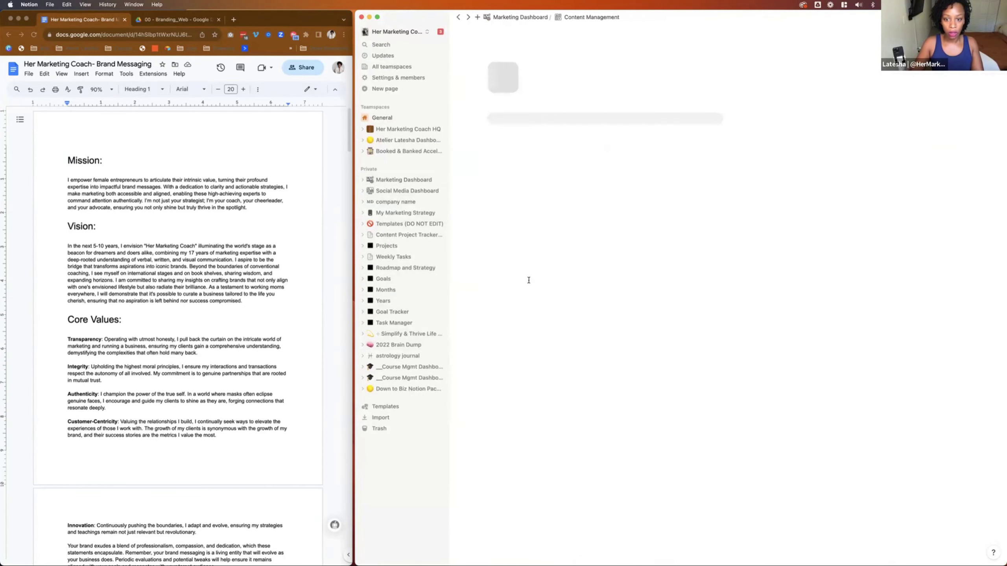
scroll(529, 273, down, 5)
scroll(530, 270, down, 15)
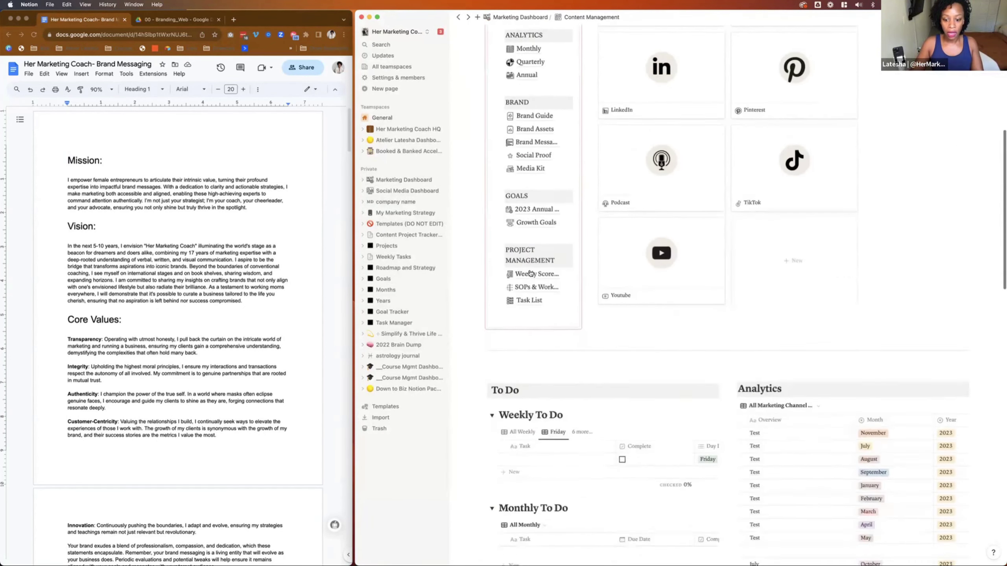
scroll(530, 273, down, 5)
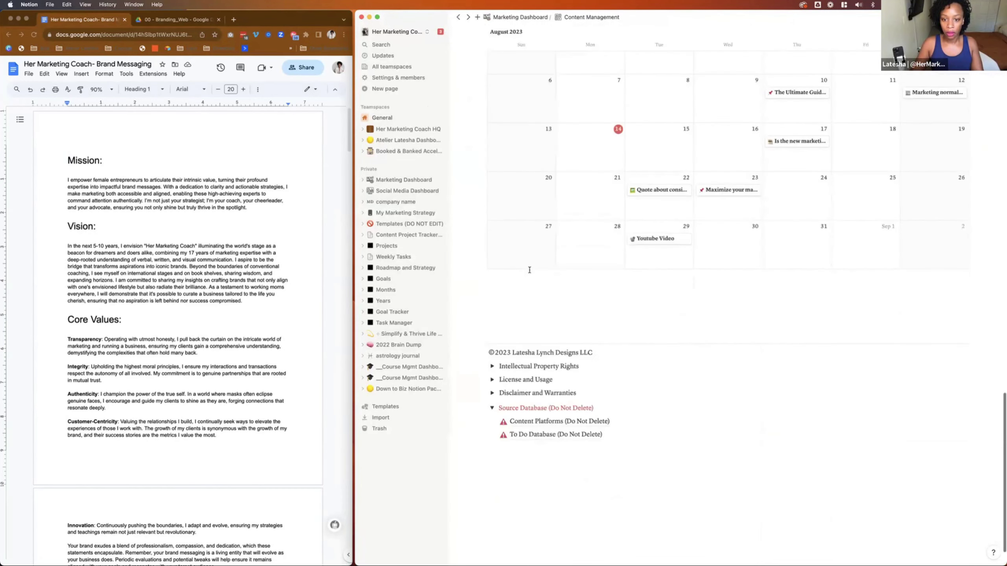
scroll(495, 223, up, 9)
scroll(533, 119, up, 8)
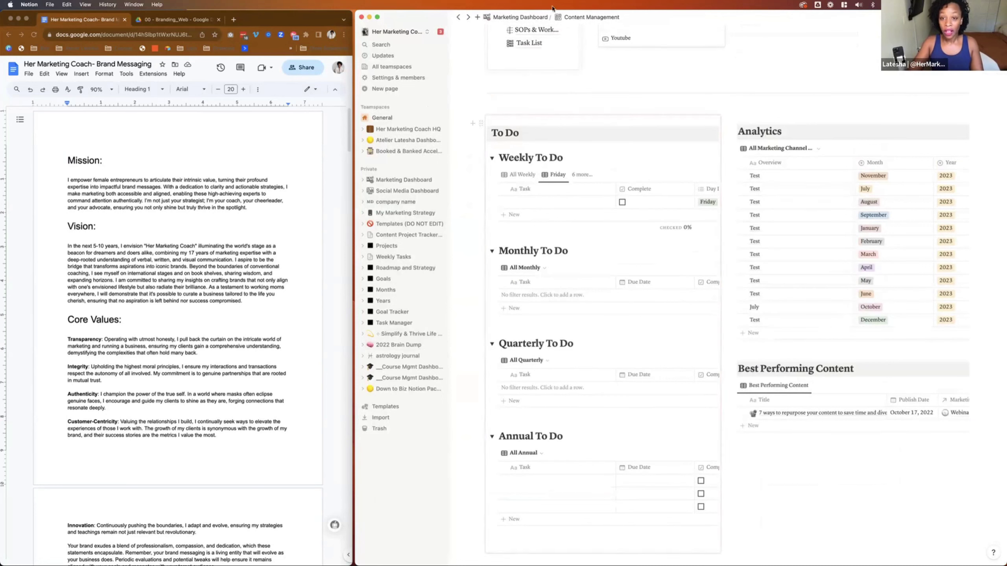
- Open the private dashboard's Content Planning page and examine its campaigns, content pillars, funnel journey and content creation sections
click(520, 17)
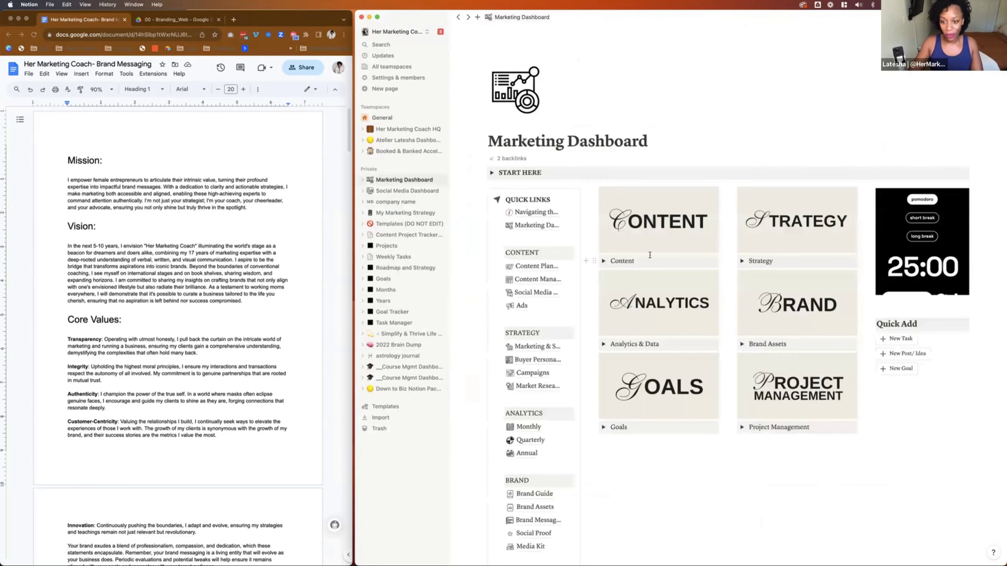
scroll(531, 181, down, 3)
click(531, 181)
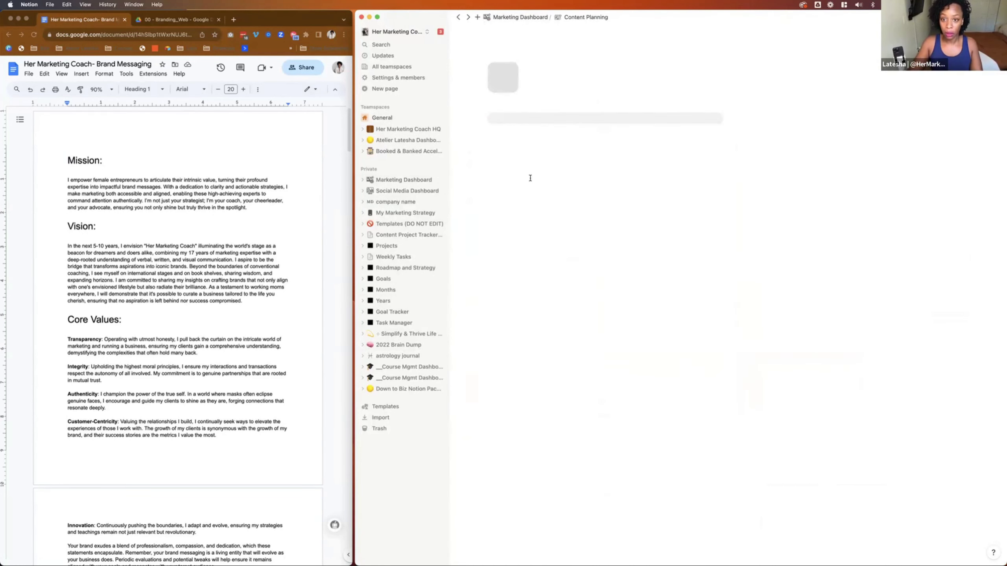
scroll(614, 262, down, 1)
scroll(614, 262, down, 3)
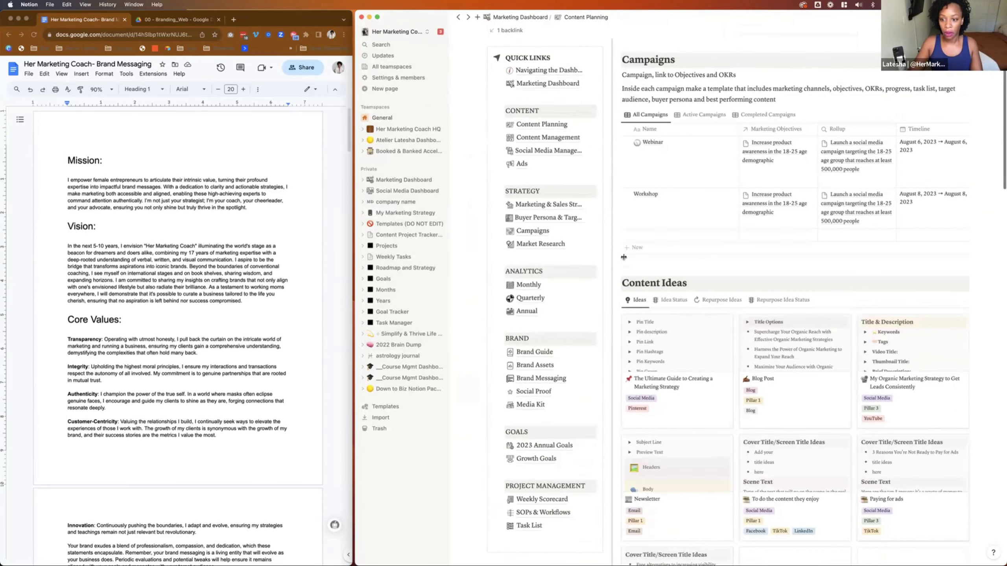
scroll(683, 256, down, 10)
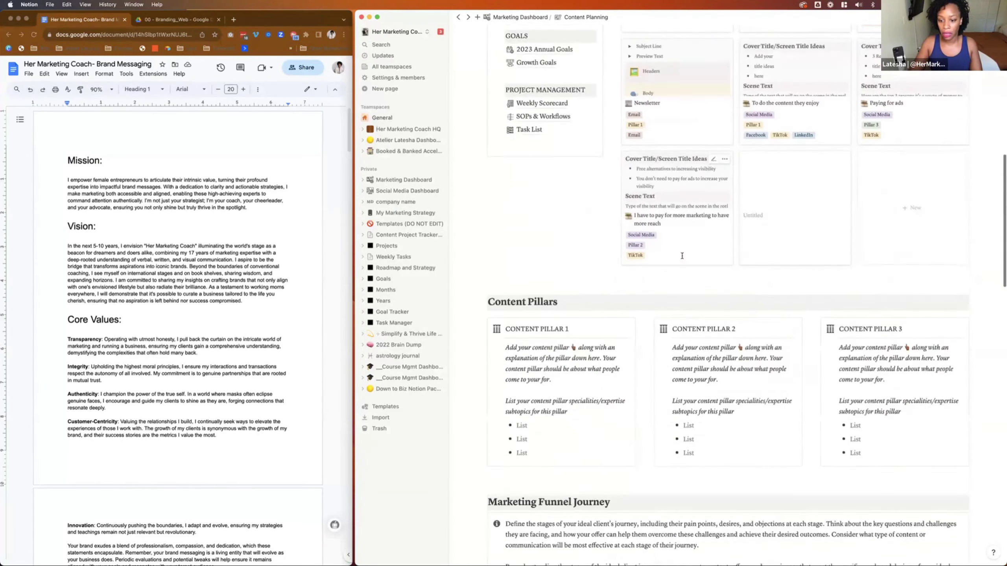
scroll(682, 256, down, 12)
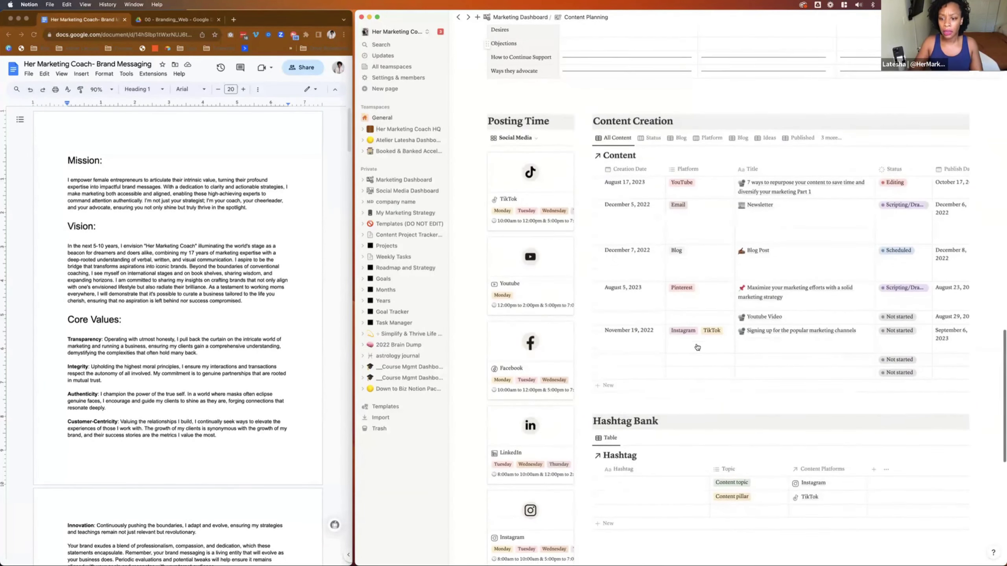
scroll(707, 355, up, 20)
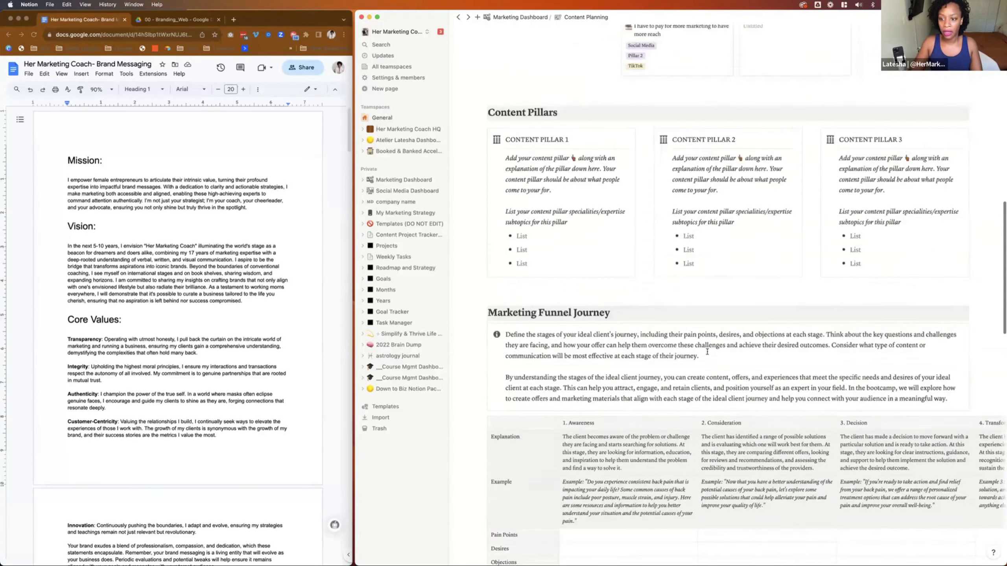
- Open the Brand Messaging page of the Marketing Dashboard that sits inside Her Marketing Coach HQ
click(397, 129)
scroll(753, 317, down, 10)
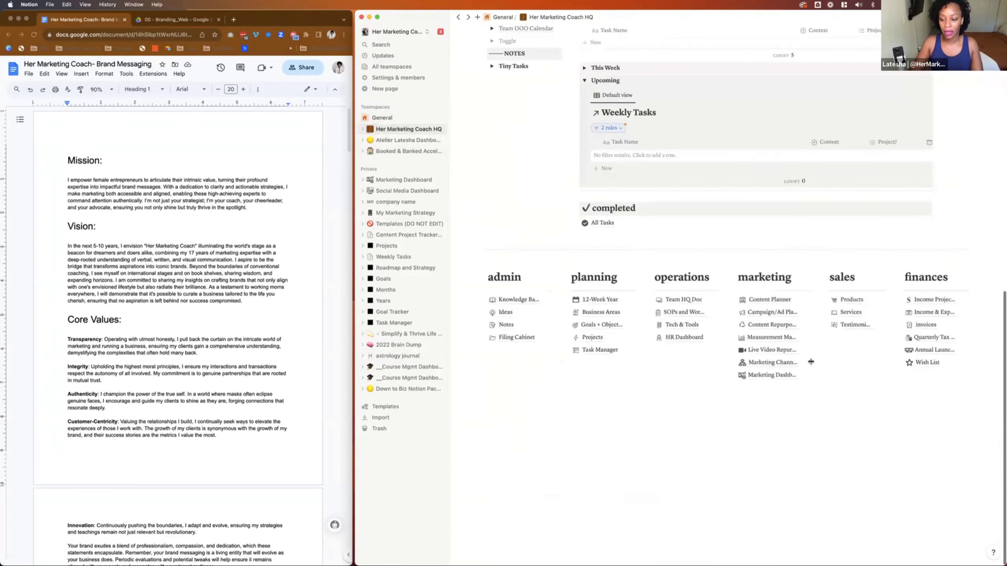
click(759, 376)
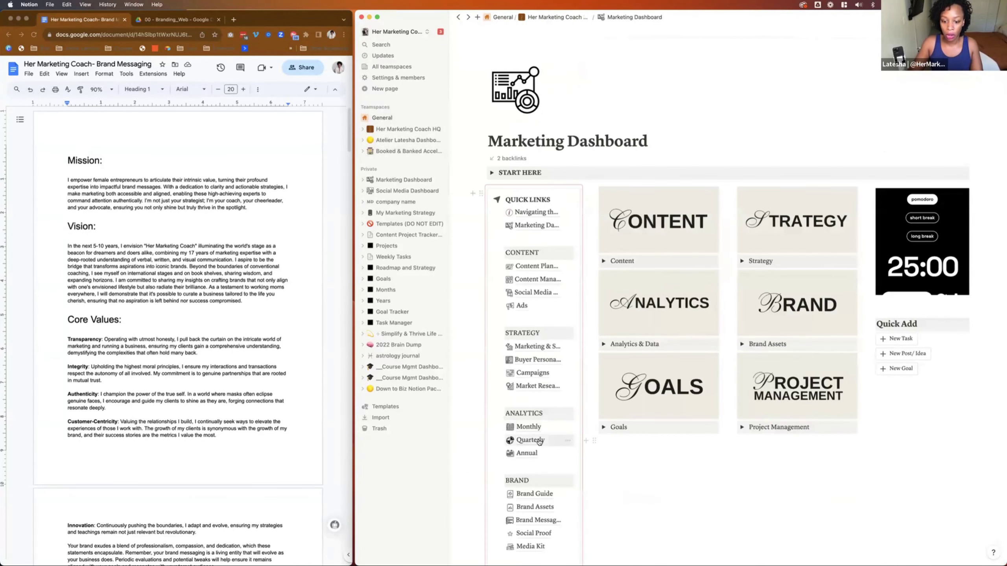
click(528, 521)
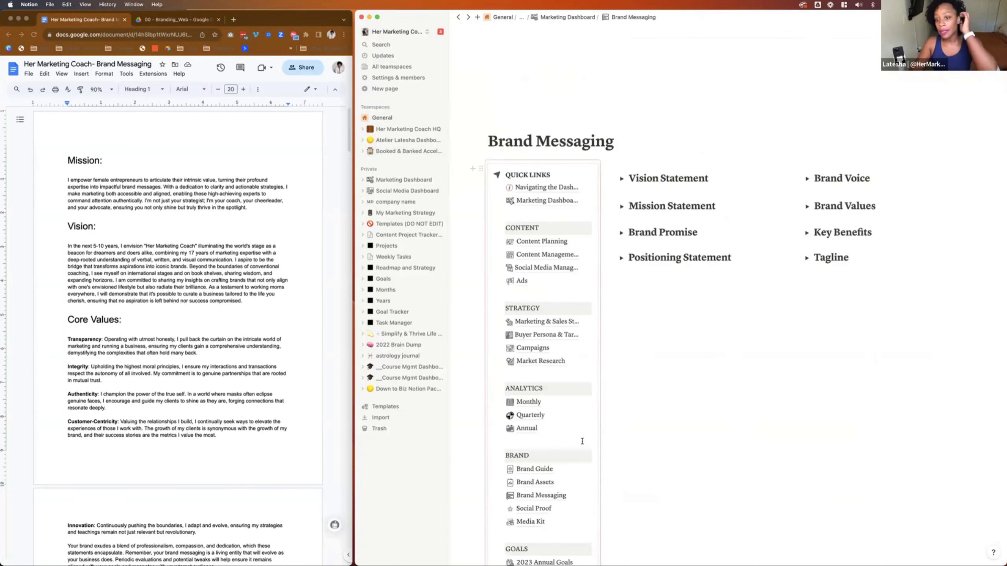
- Expand all eight Brand Messaging sections, from Vision Statement and Brand Voice down to Positioning Statement and Tagline
click(621, 180)
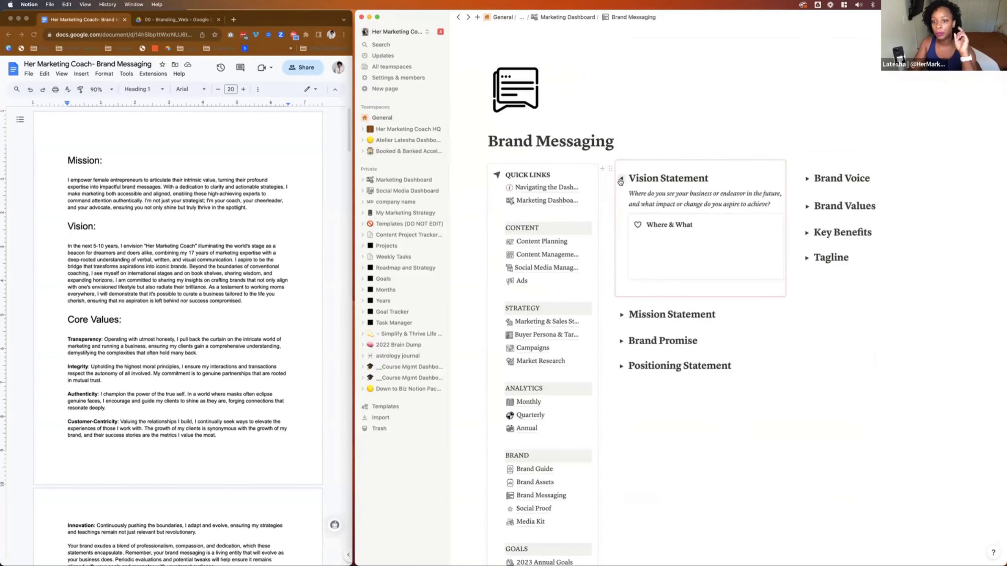
click(807, 179)
click(807, 324)
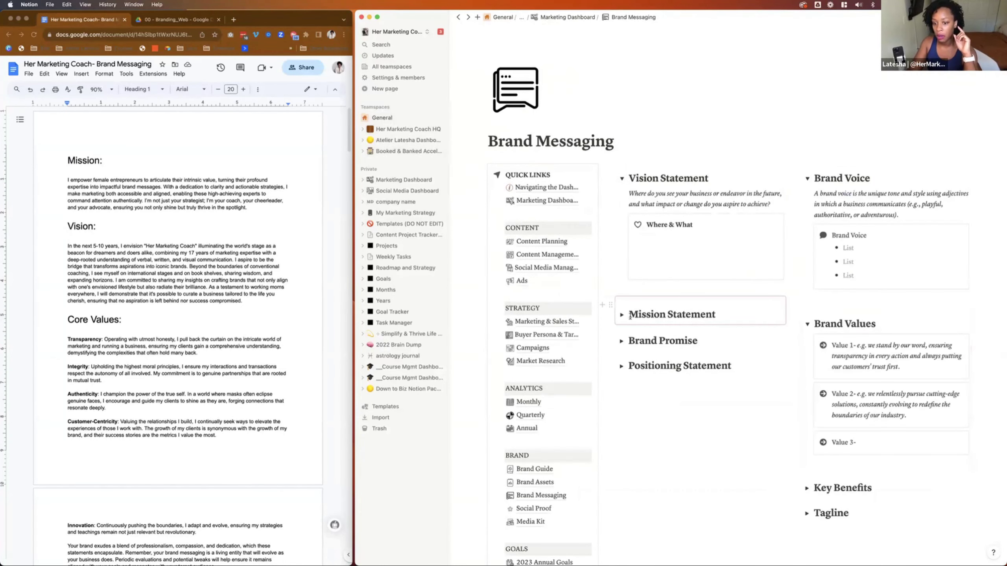
click(621, 315)
scroll(643, 304, down, 4)
click(621, 275)
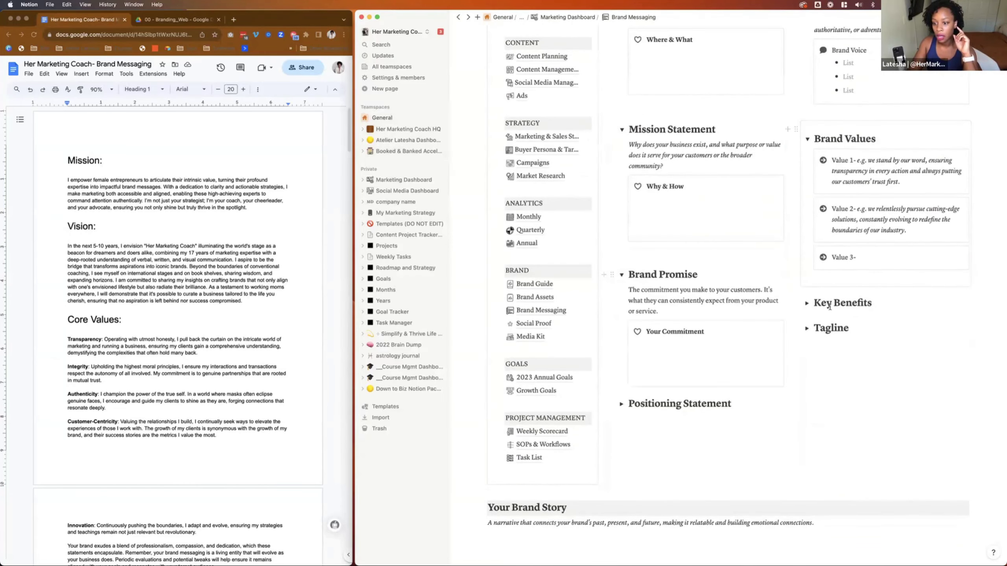
click(806, 303)
scroll(674, 257, down, 5)
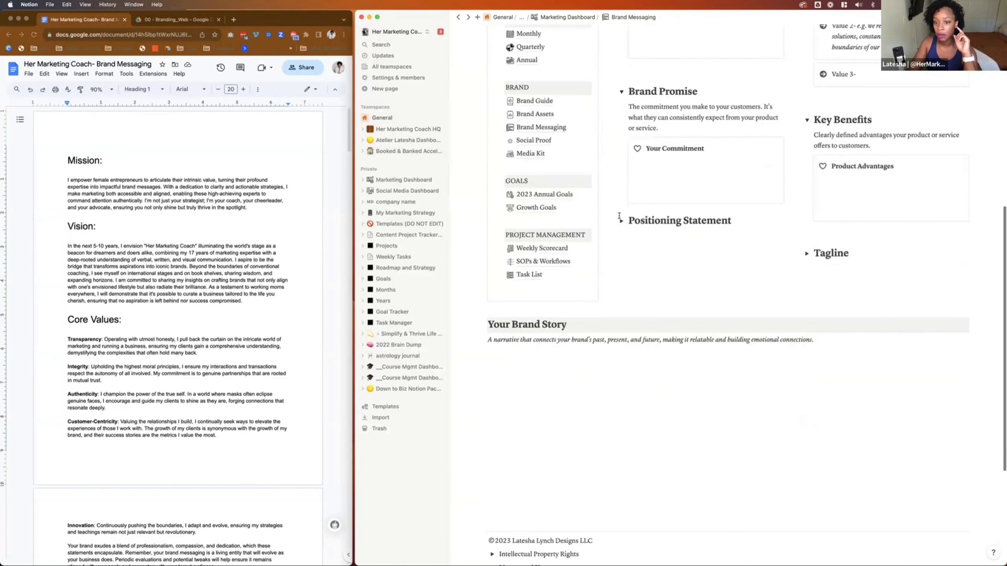
click(620, 220)
click(809, 257)
scroll(809, 254, down, 5)
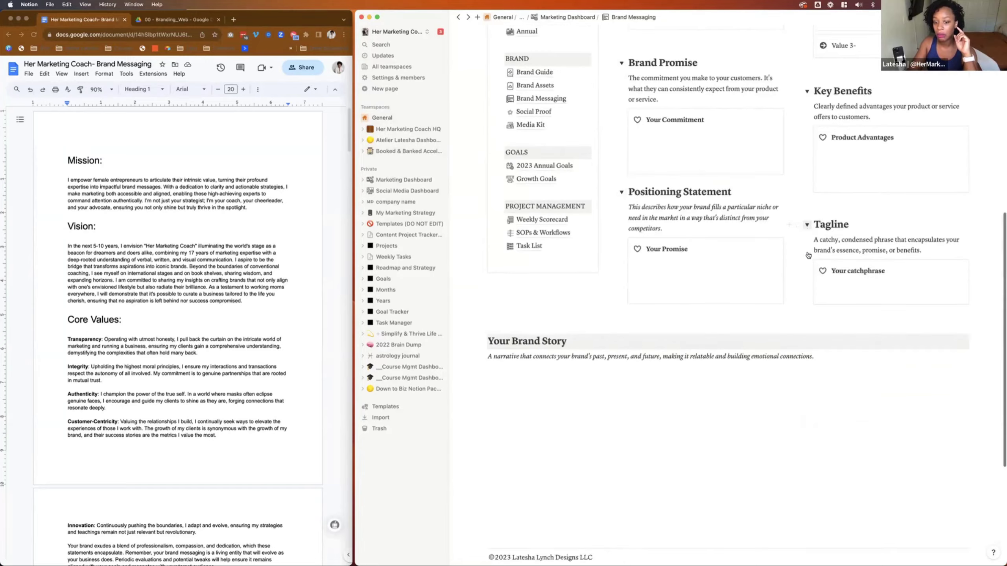
- Enter Testing under Where & What in the Vision Statement section
scroll(808, 252, up, 9)
scroll(808, 252, up, 6)
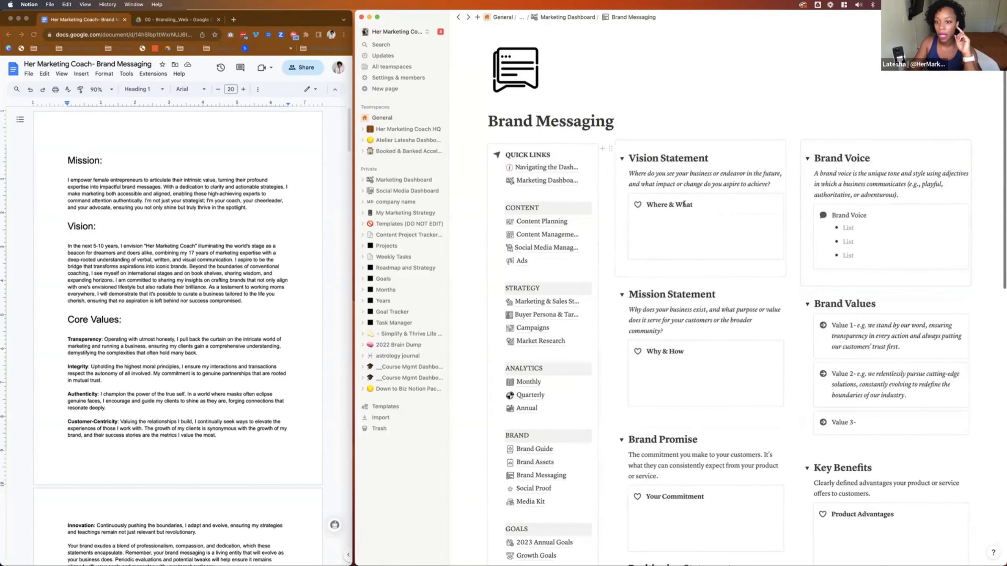
click(660, 219)
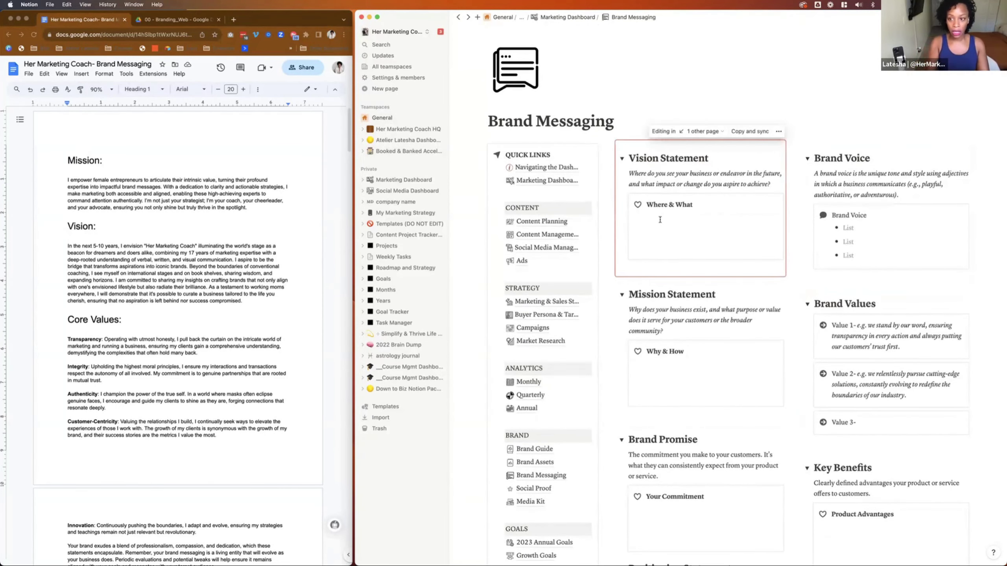
text(Testing)
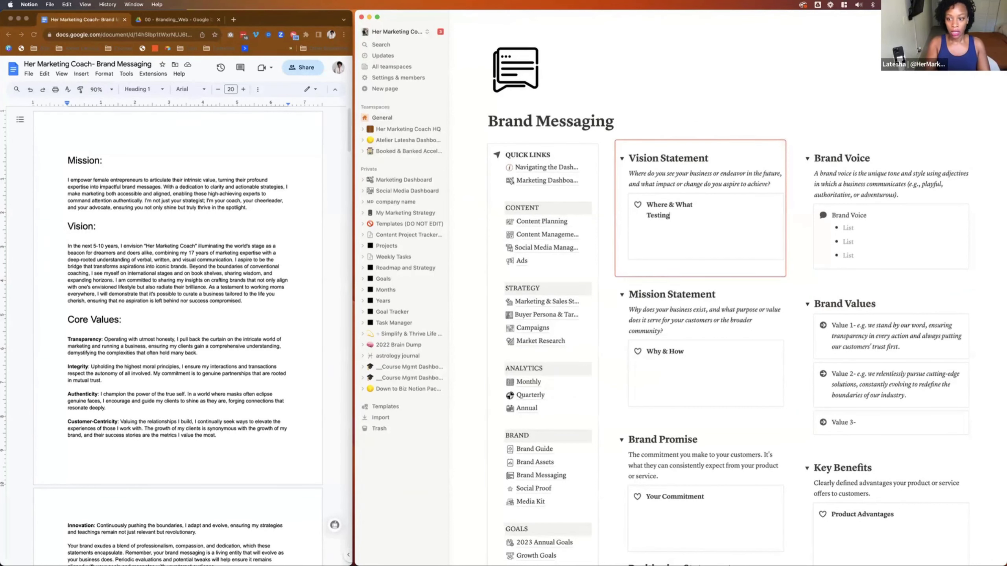
- Open the Brand Messaging page of the private Marketing Dashboard to compare it with the HQ copy
click(395, 179)
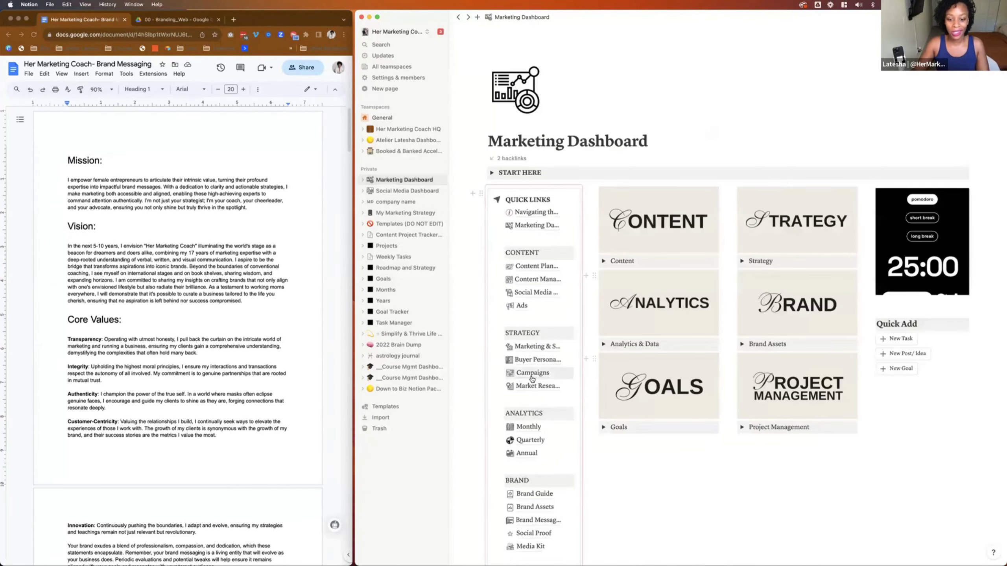
scroll(532, 379, down, 2)
scroll(533, 379, down, 2)
click(533, 336)
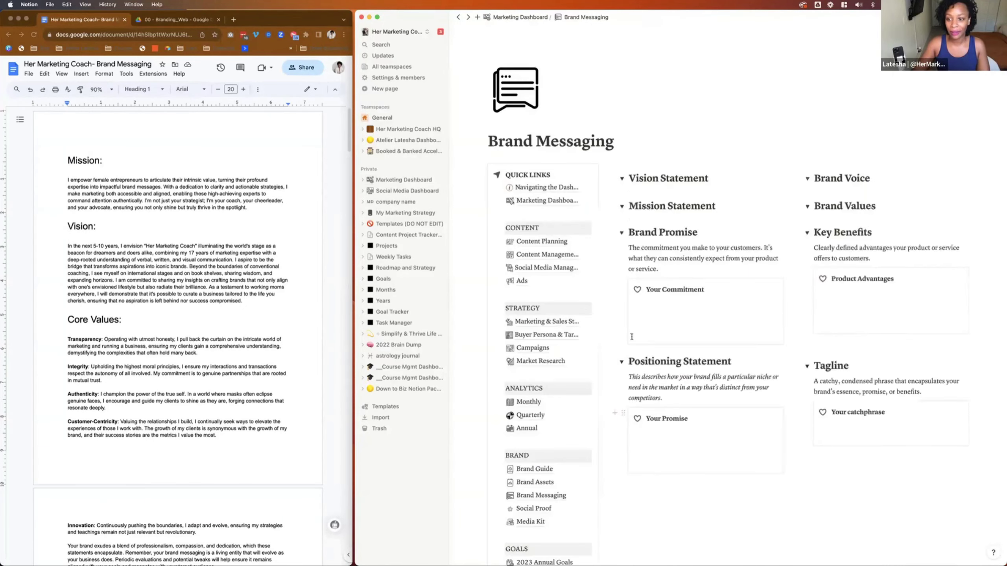
- Return to the Marketing Dashboard inside Her Marketing Coach HQ
click(393, 129)
scroll(732, 392, down, 12)
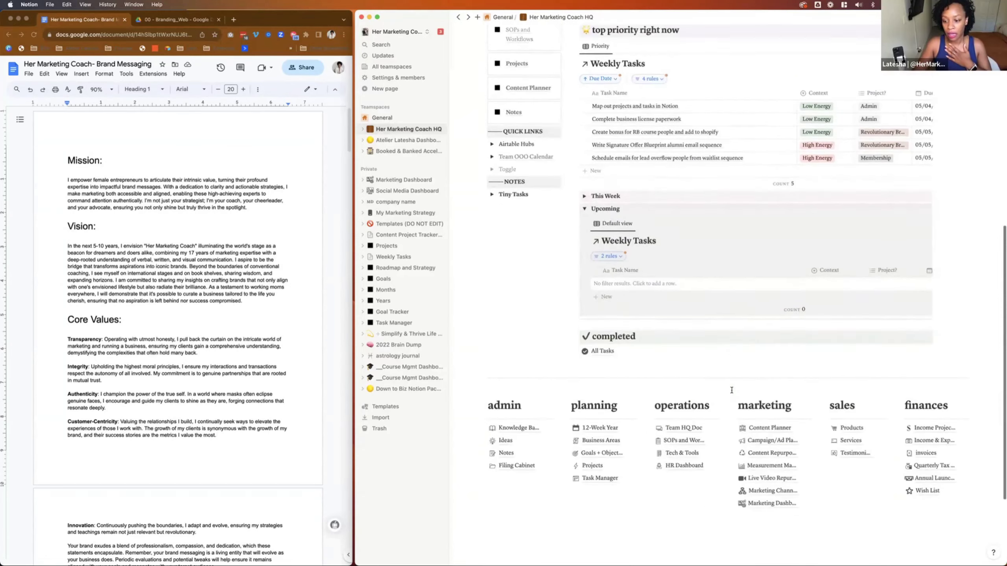
click(770, 376)
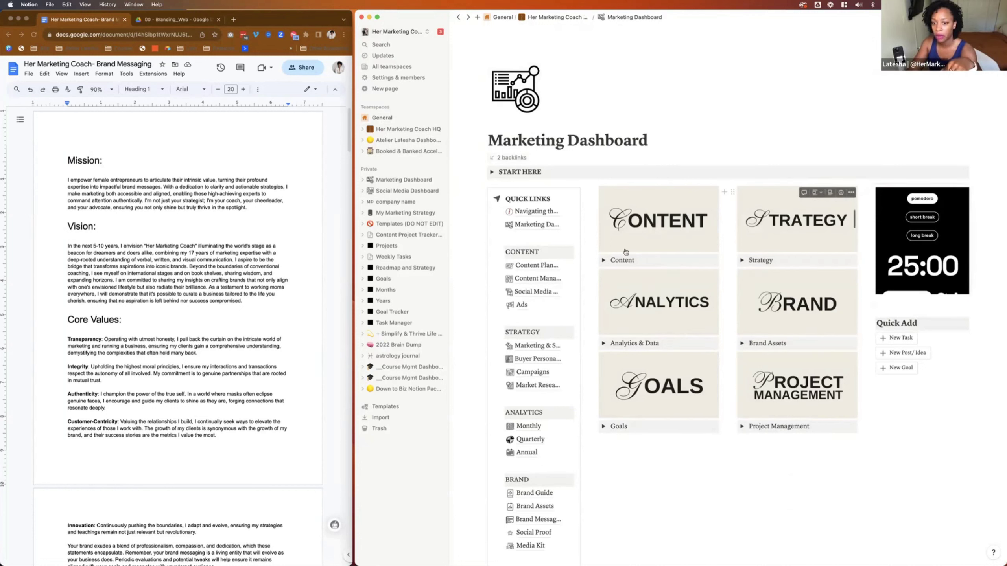
- Look at the pages listed under Content and Strategy, collapsing each section again
click(604, 261)
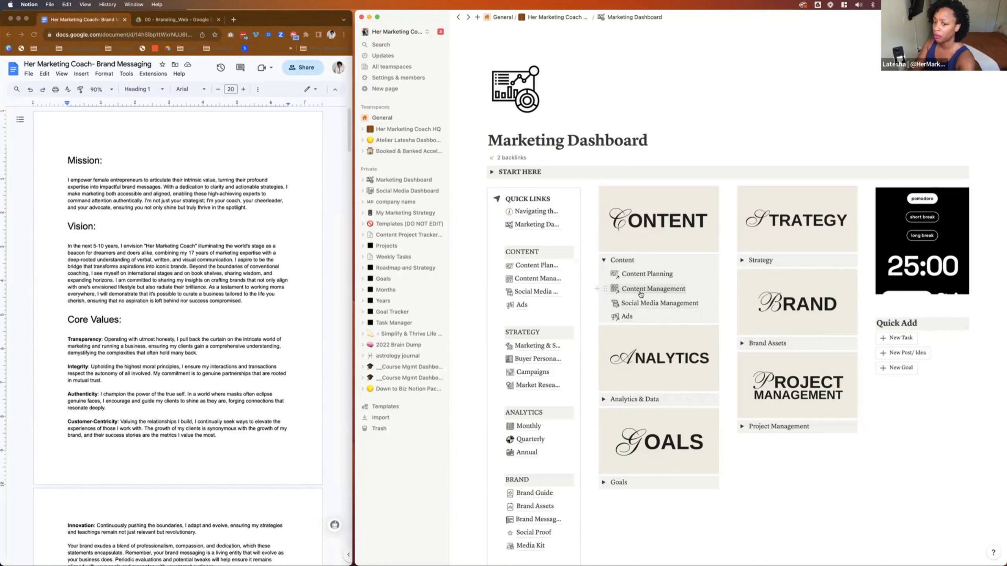
click(604, 260)
click(742, 261)
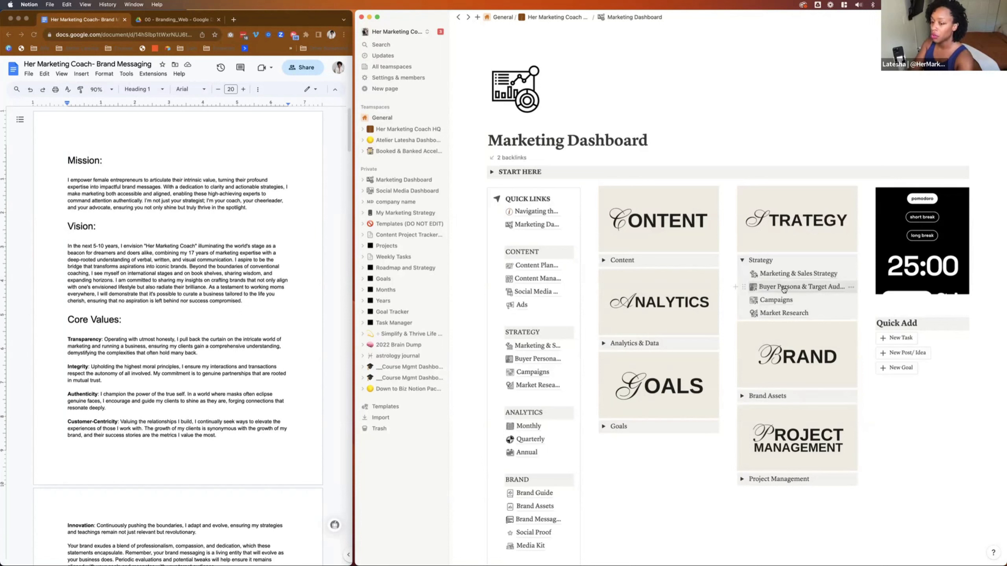
click(743, 261)
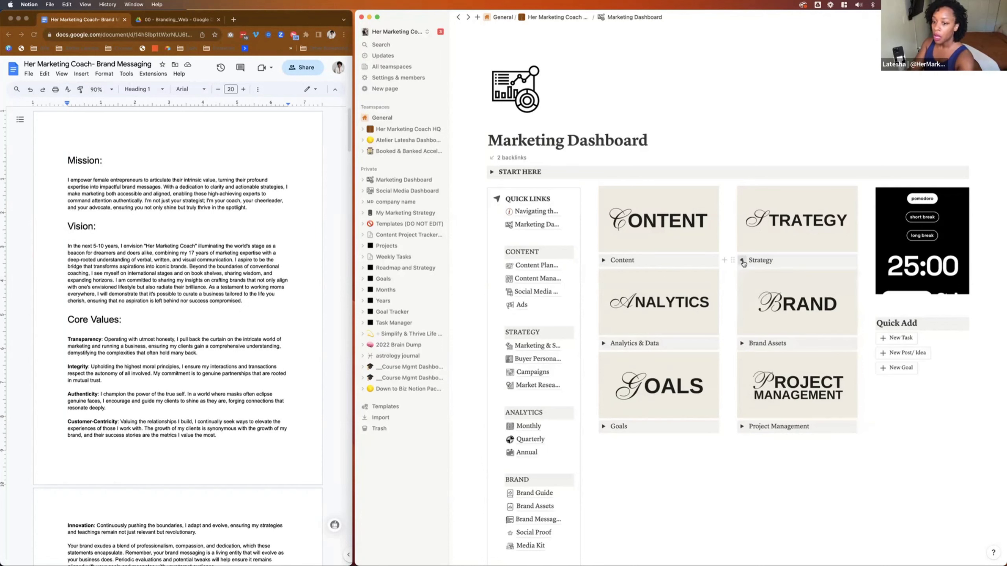
- Look at the pages under Analytics & Data, hide the Notion sidebar, and collapse the section again
click(604, 343)
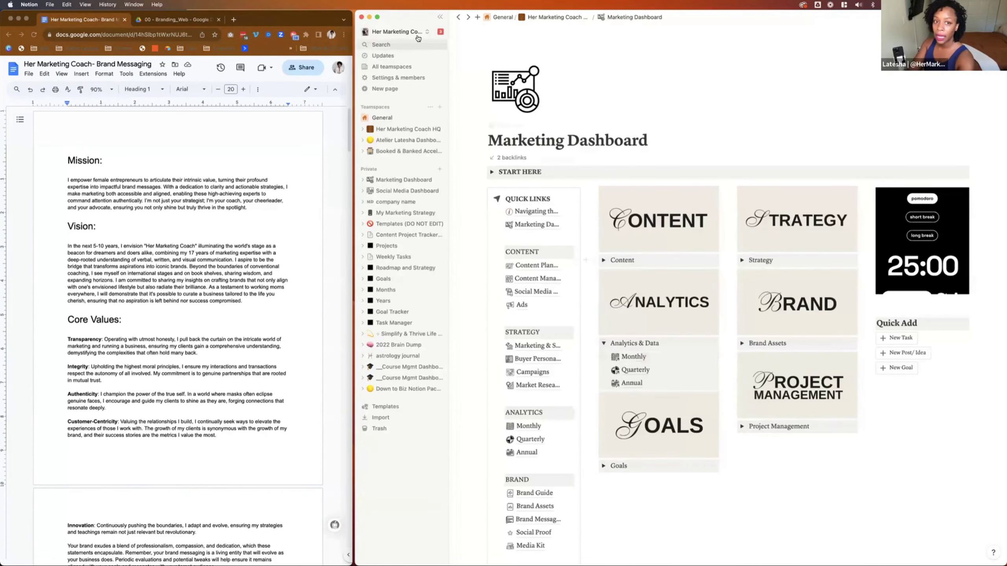
click(440, 18)
scroll(713, 376, down, 1)
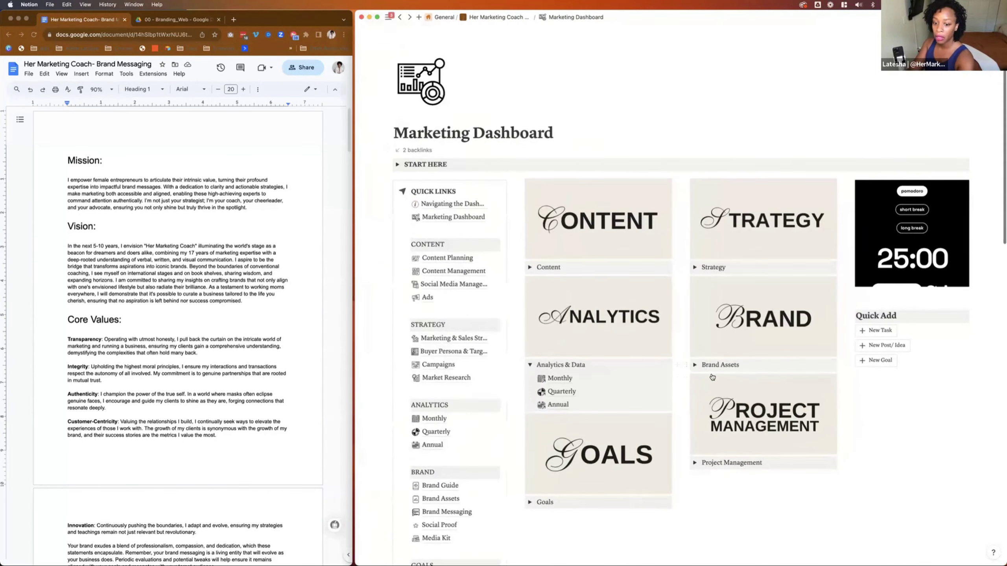
scroll(530, 369, up, 1)
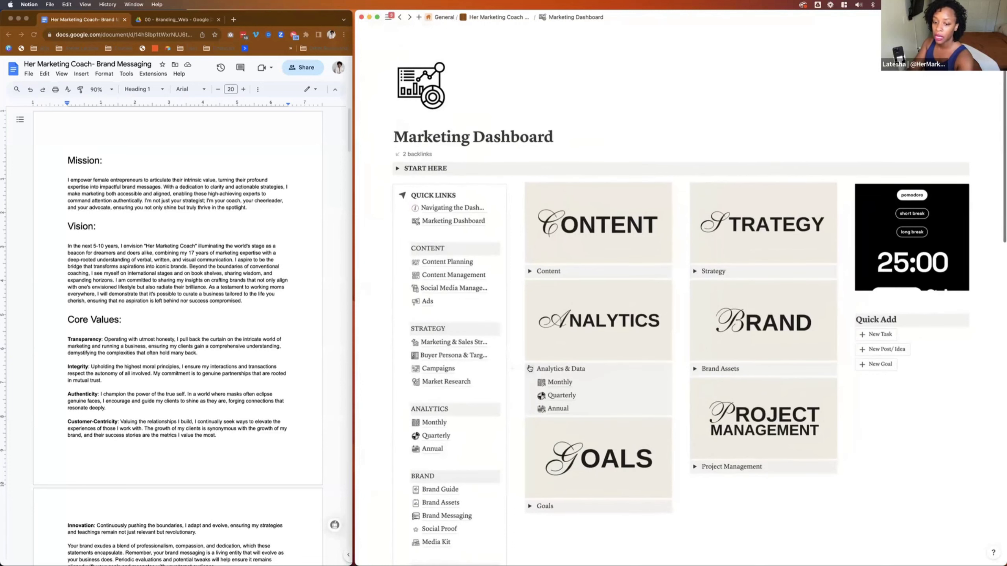
scroll(535, 372, down, 1)
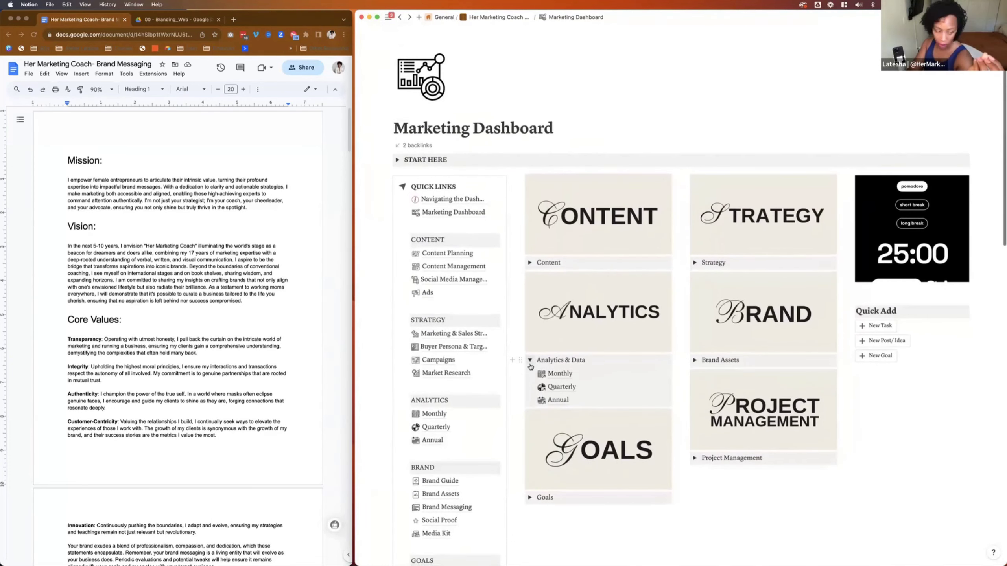
click(530, 363)
scroll(695, 363, up, 1)
- Look through the pages listed under Brand Assets, Goals and Project Management, collapsing each section again
click(695, 361)
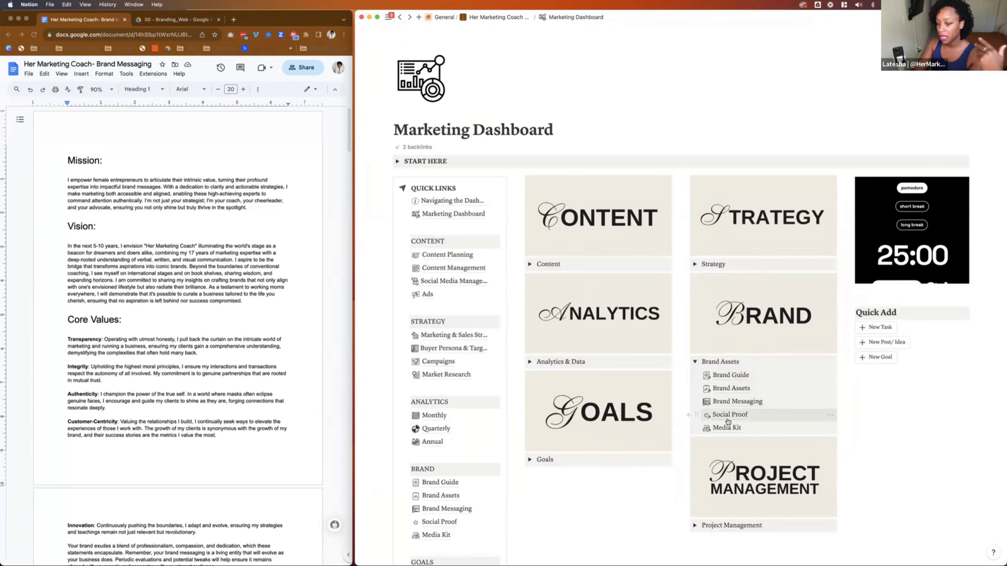
scroll(695, 363, down, 1)
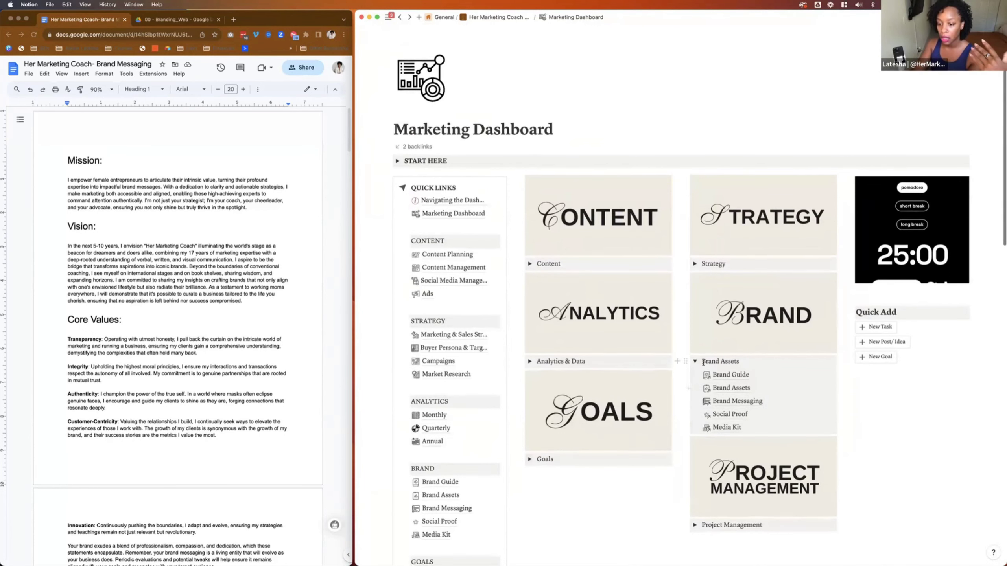
click(695, 361)
click(530, 458)
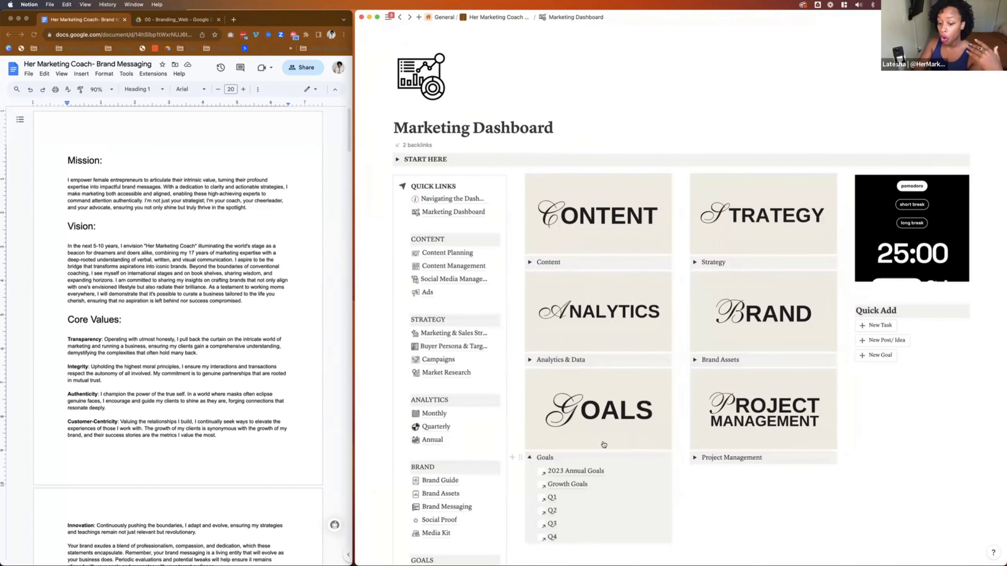
scroll(607, 440, down, 2)
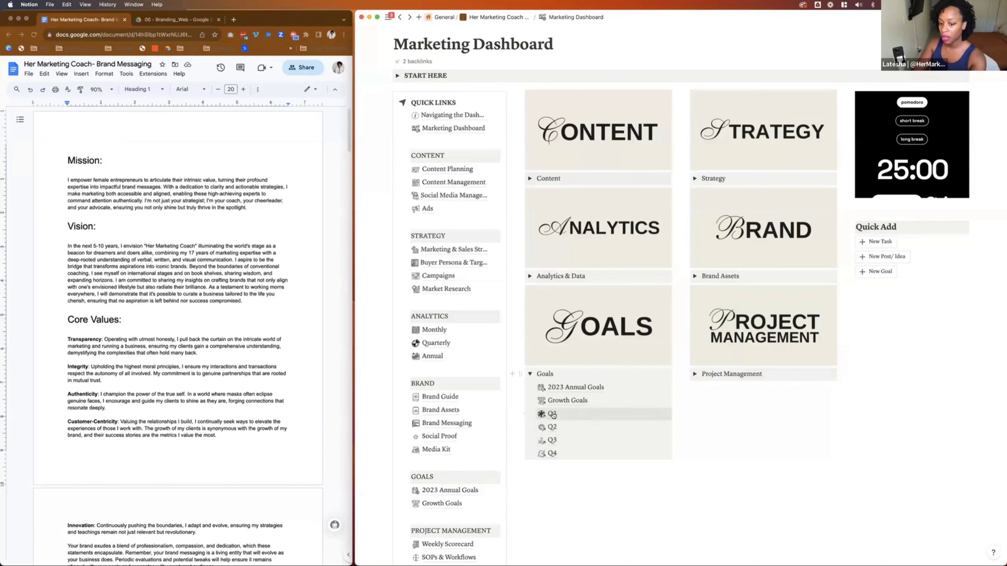
click(530, 374)
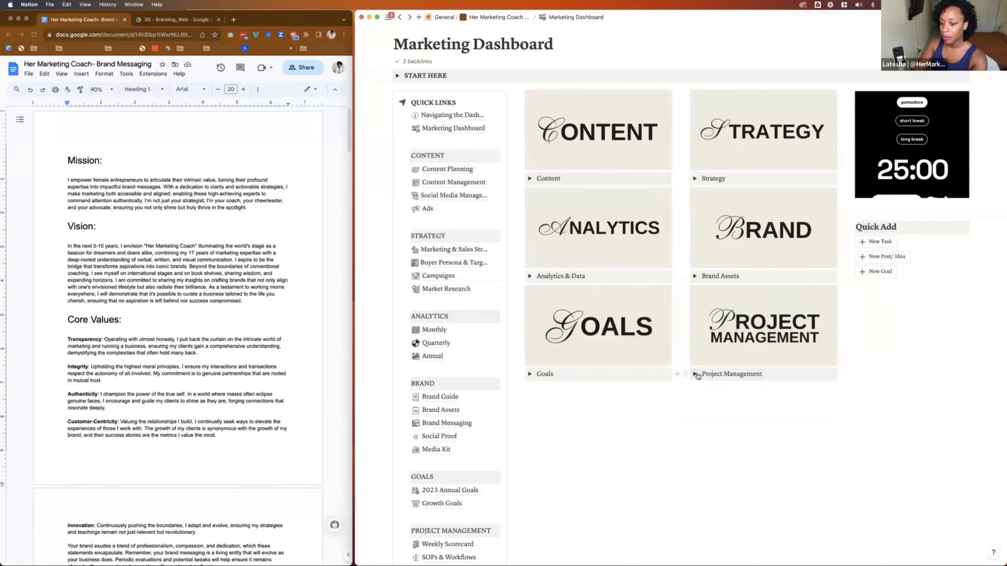
click(697, 375)
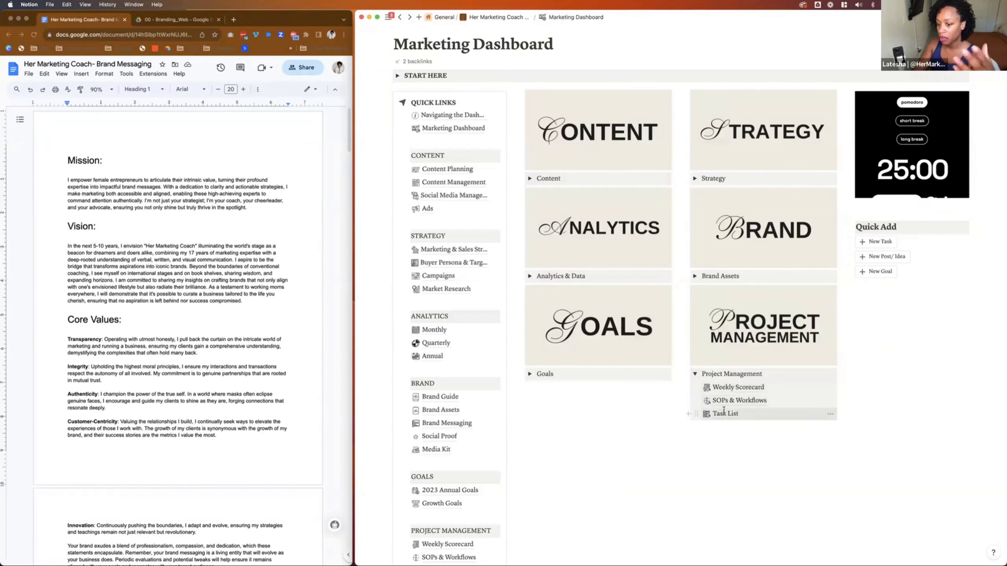
click(694, 374)
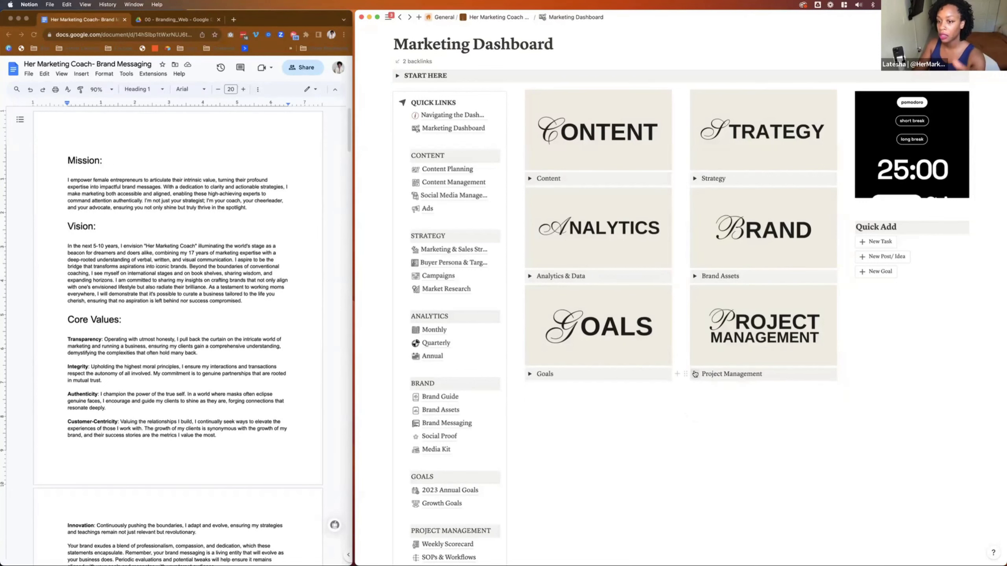
- Expand Brand Assets on the HQ Marketing Dashboard and open its Brand Messaging page
click(695, 276)
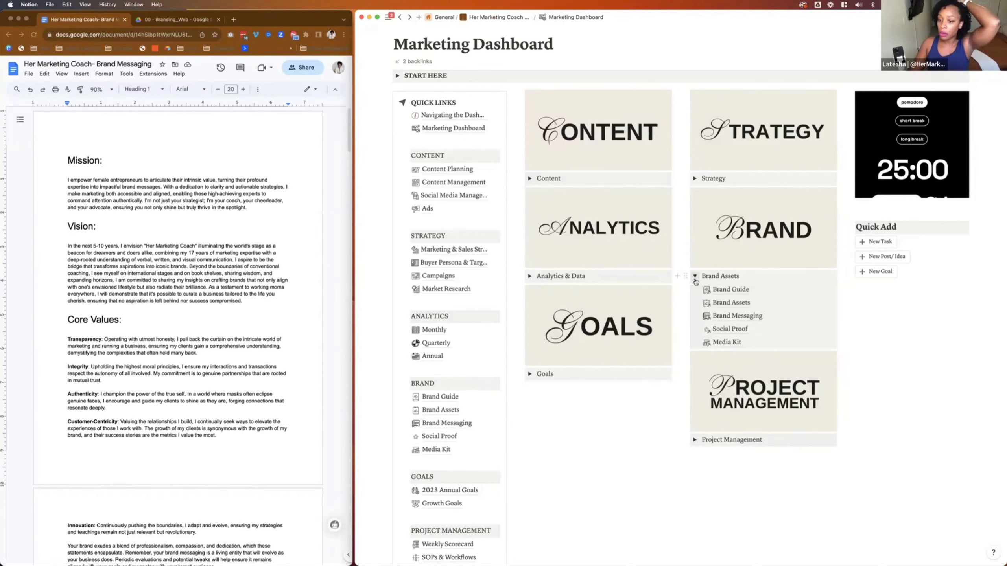
scroll(721, 294, down, 1)
click(737, 309)
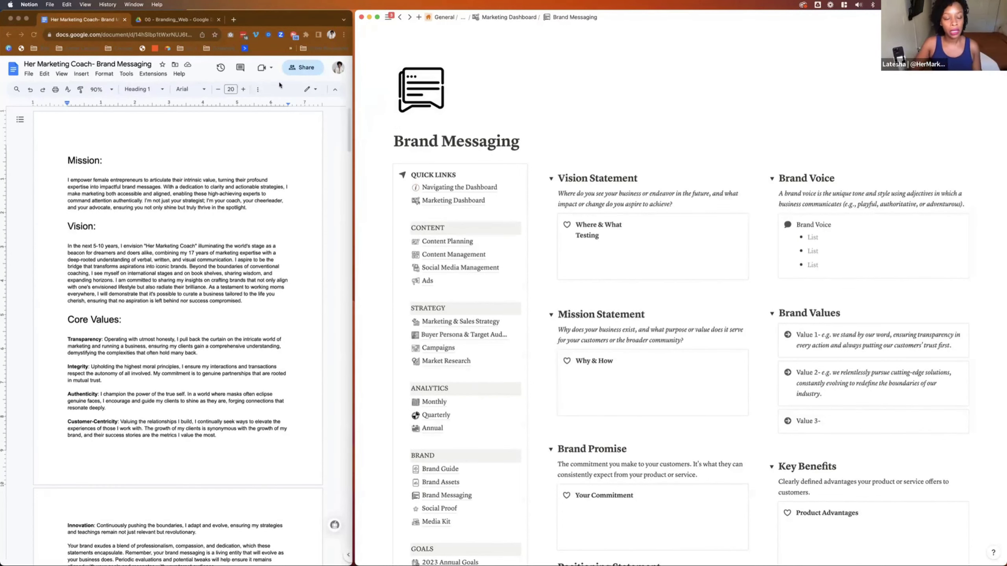
- Switch to Chrome and open the bookmarked ManyChat dashboard in a new browser tab
click(248, 14)
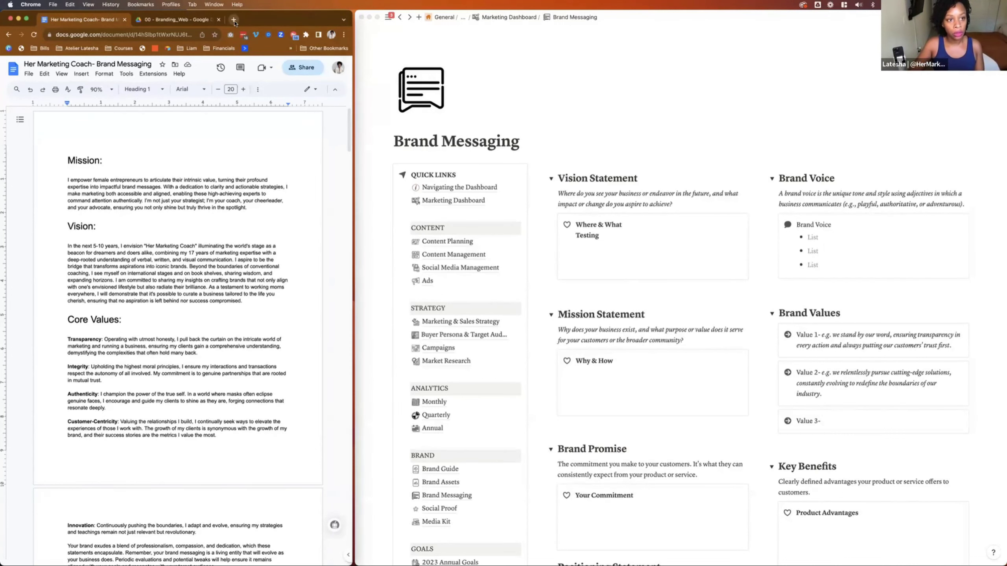
click(234, 20)
click(319, 69)
click(319, 69)
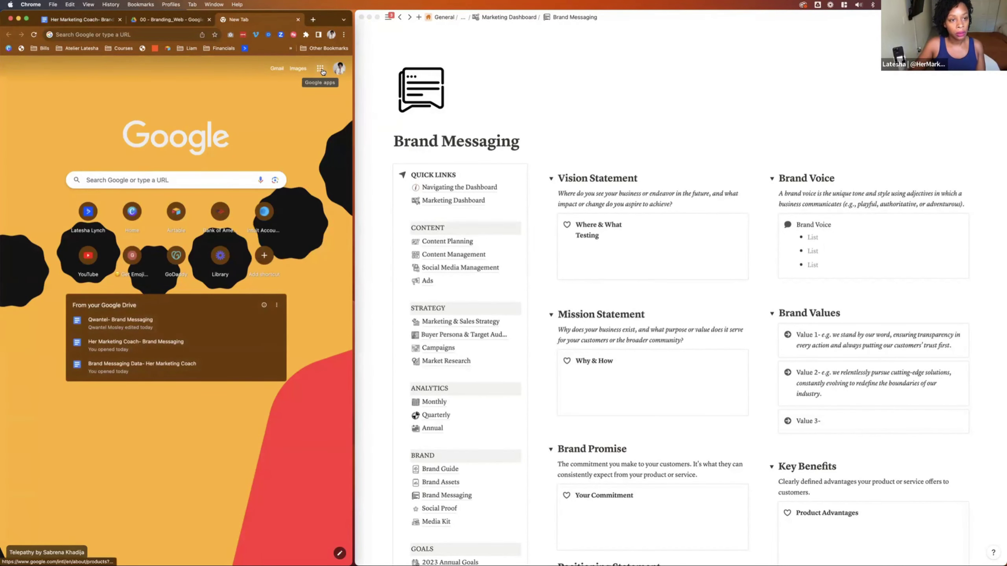
click(291, 48)
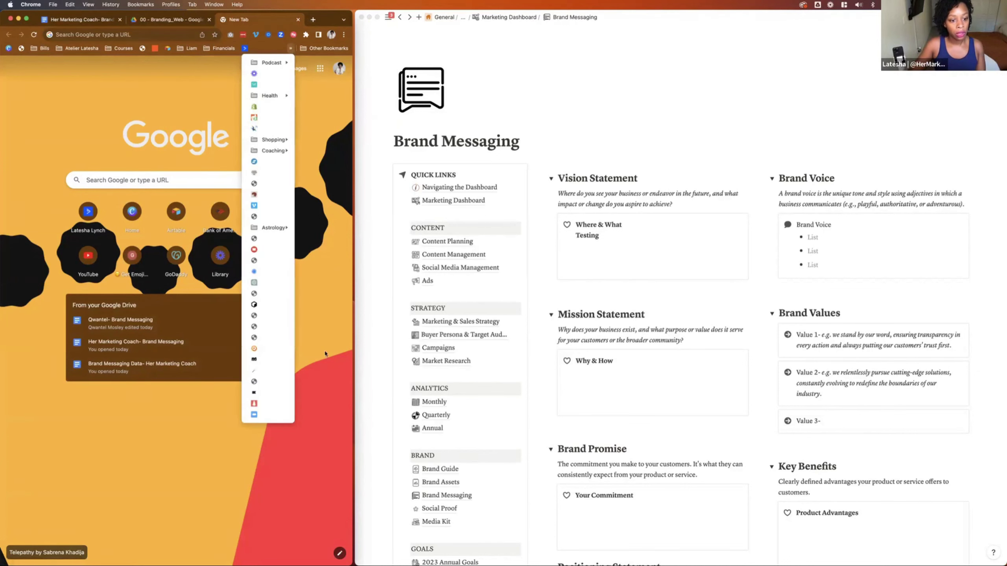
click(262, 360)
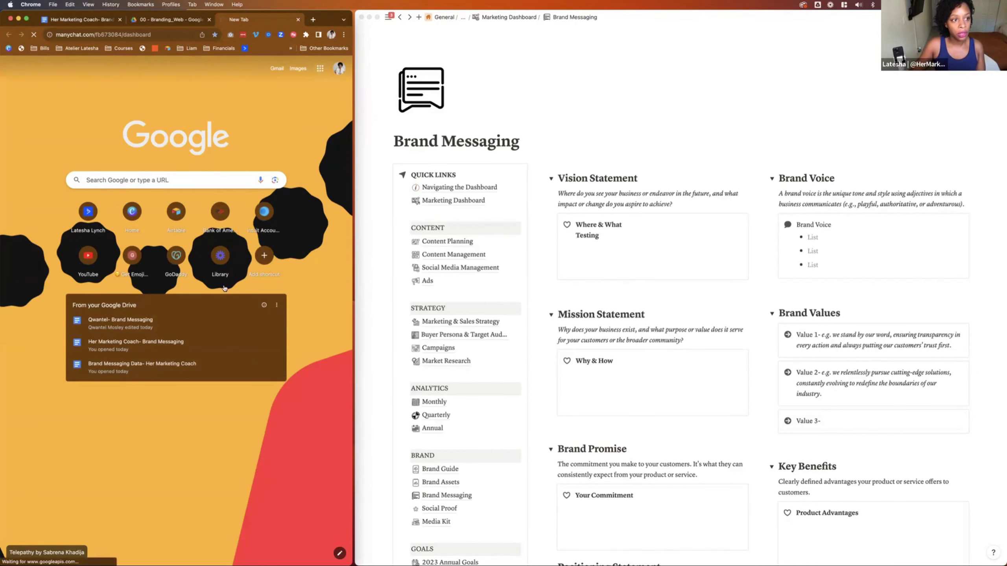
- Open the "Convert your Instagram Comments into Sales" flow among the ManyChat automations and inspect the My Youtube Channel button in its Reply in DM message
scroll(162, 228, down, 3)
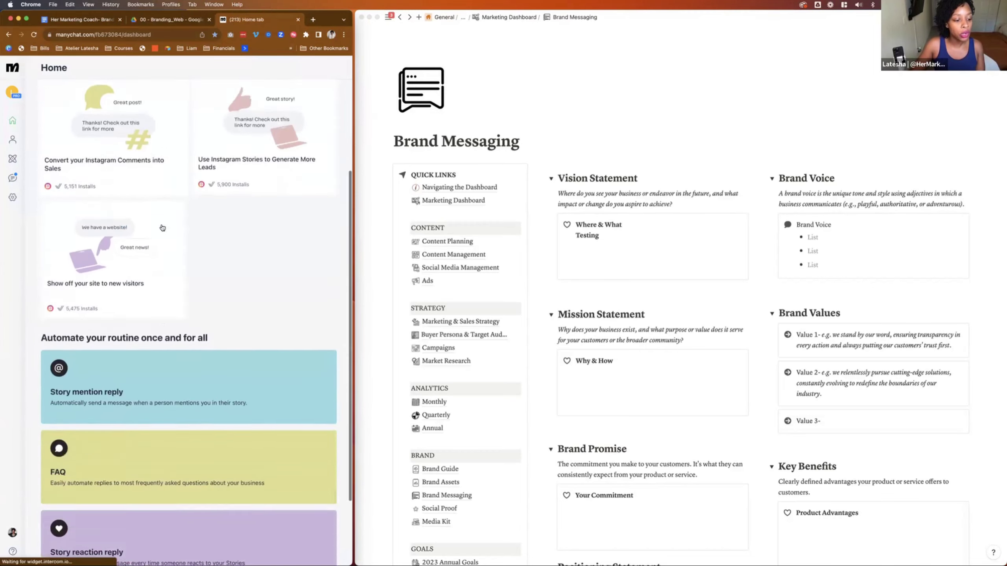
scroll(162, 228, down, 2)
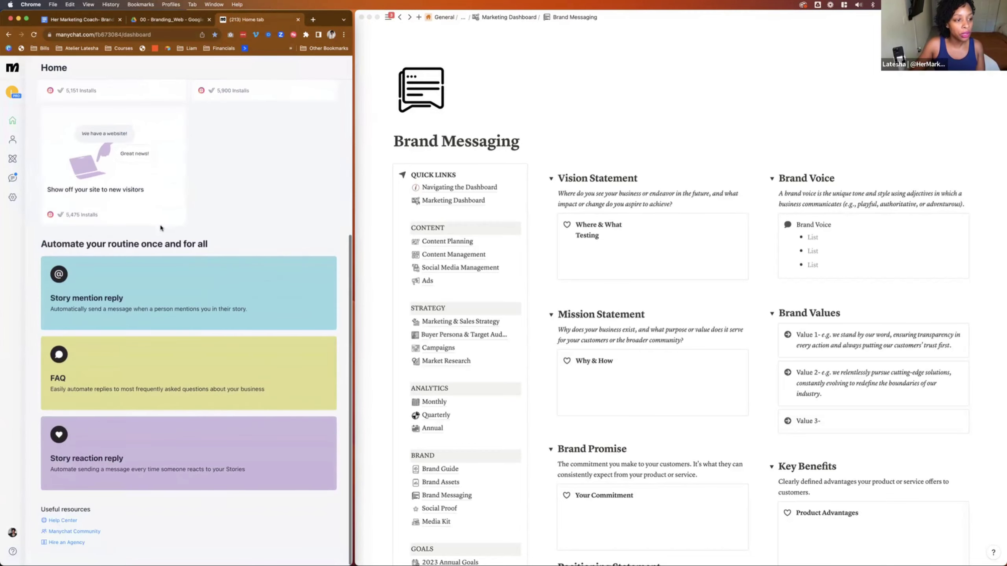
click(13, 158)
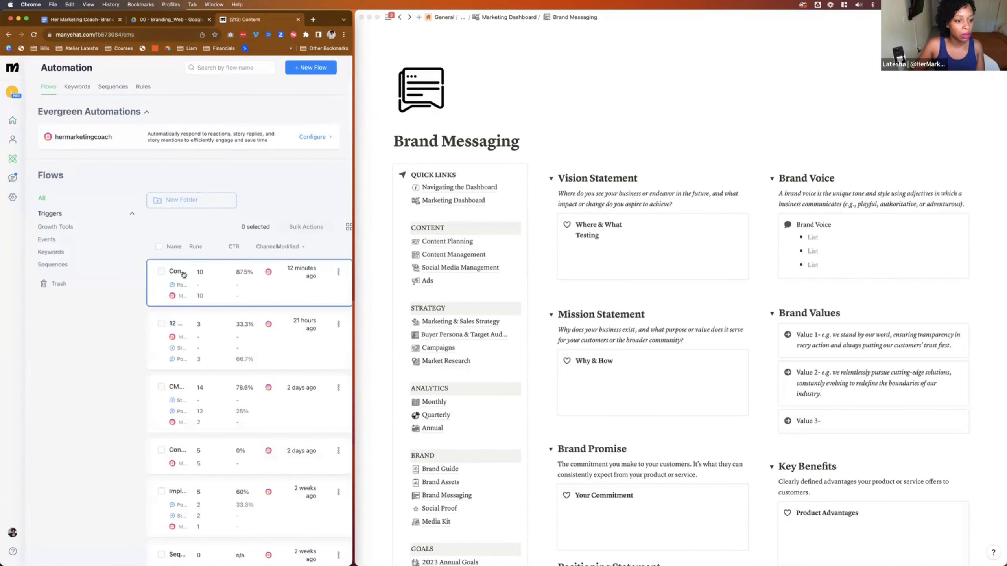
click(183, 273)
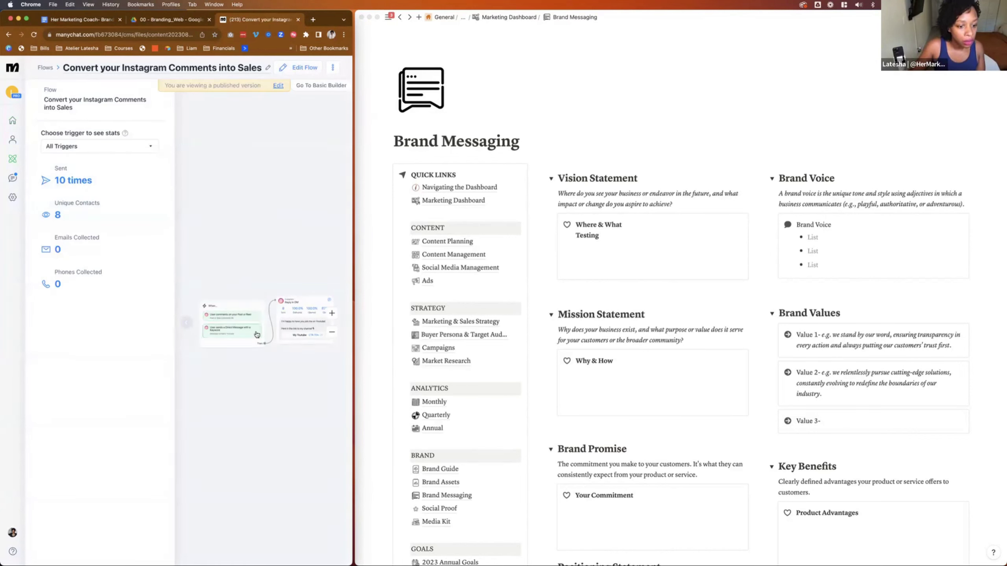
click(288, 326)
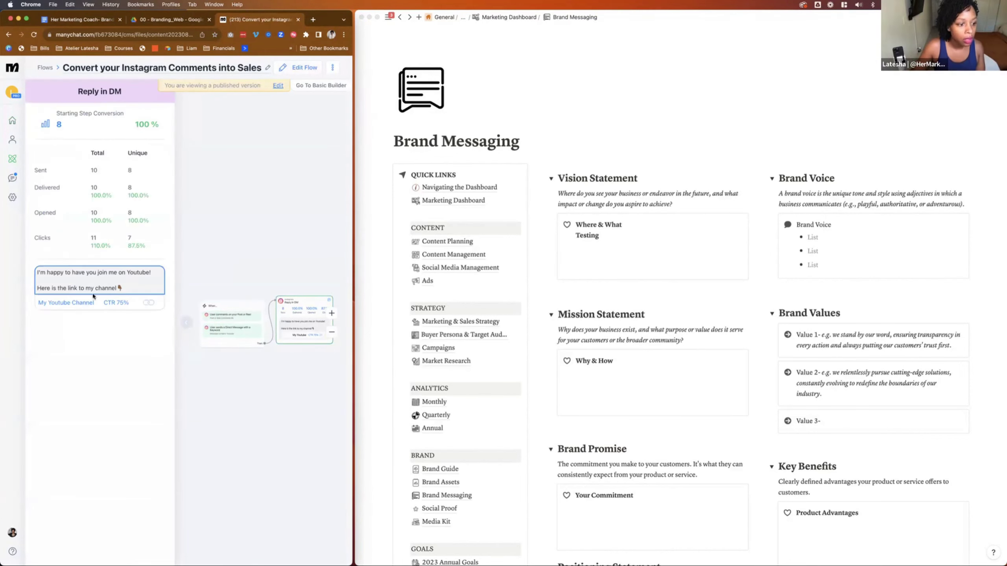
click(78, 303)
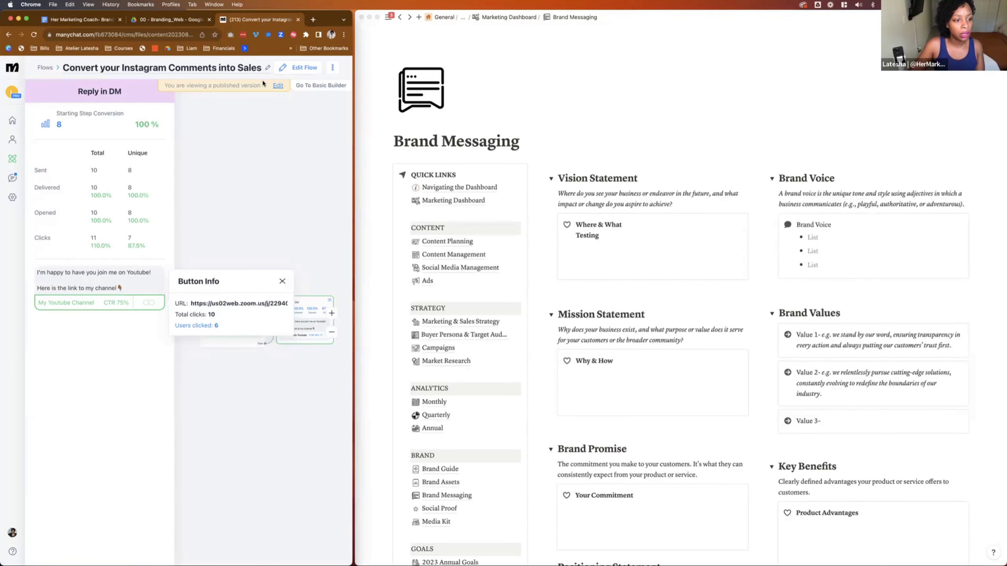
- Return to the Brand Messaging Google Doc and copy its Vision paragraph over the "Testing" line in Notion's Vision Statement callout
click(170, 21)
click(84, 22)
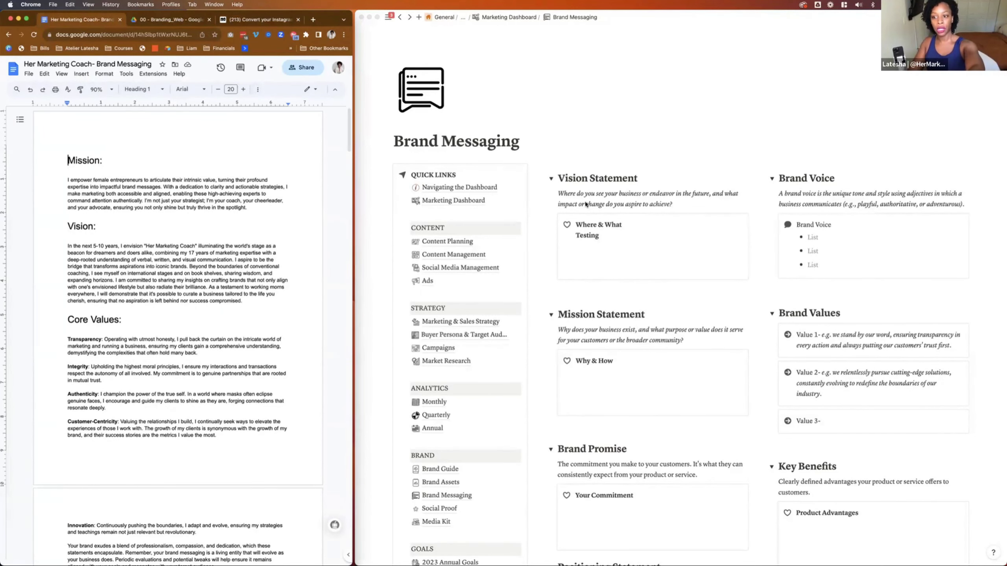
scroll(588, 270, down, 1)
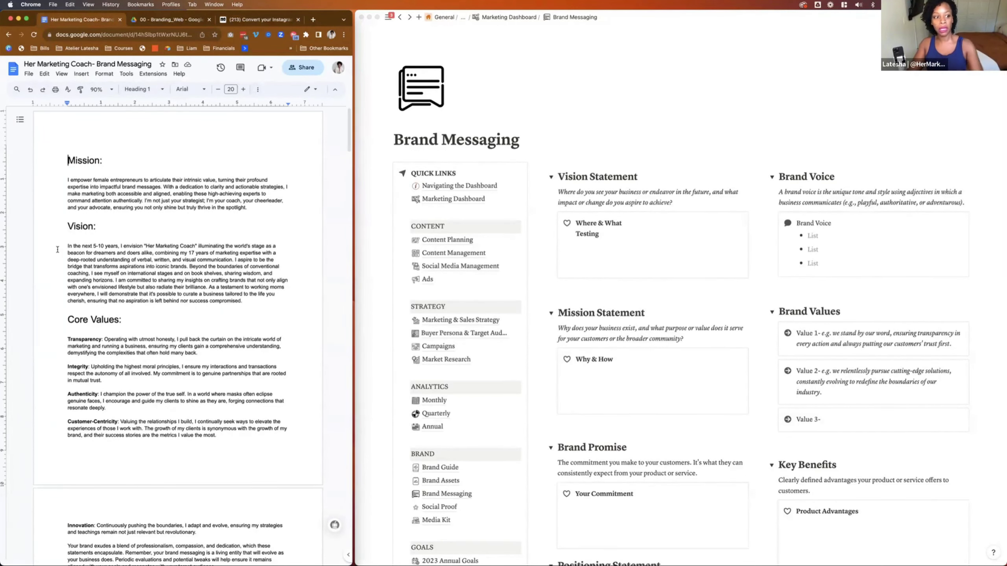
drag(67, 246, 246, 298)
key(super+c)
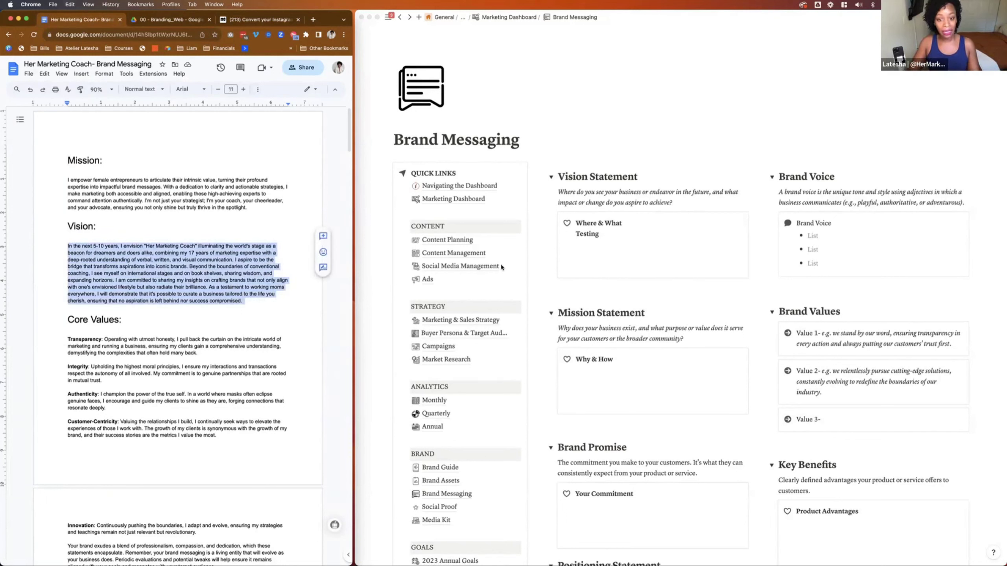
double_click(587, 233)
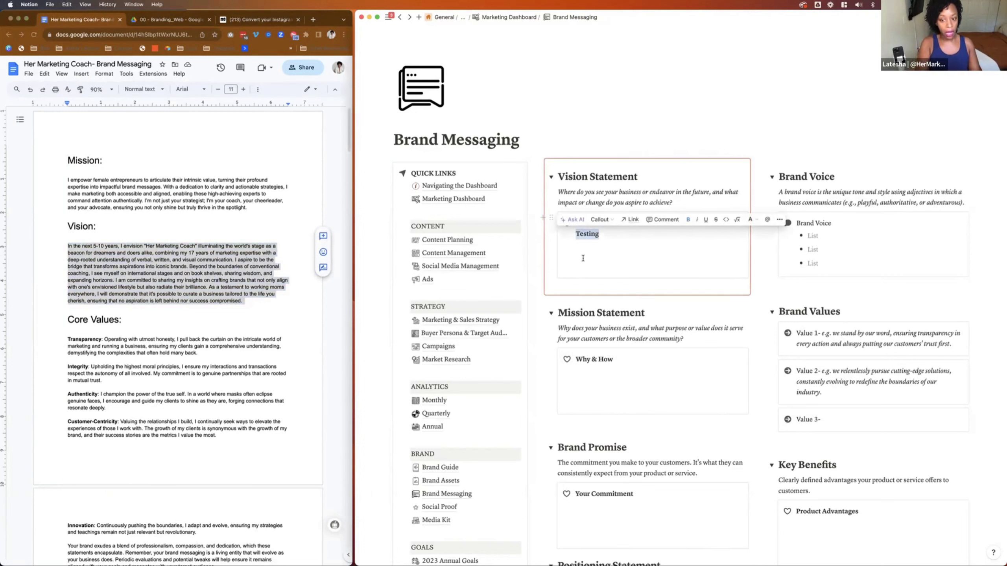
triple_click(583, 234)
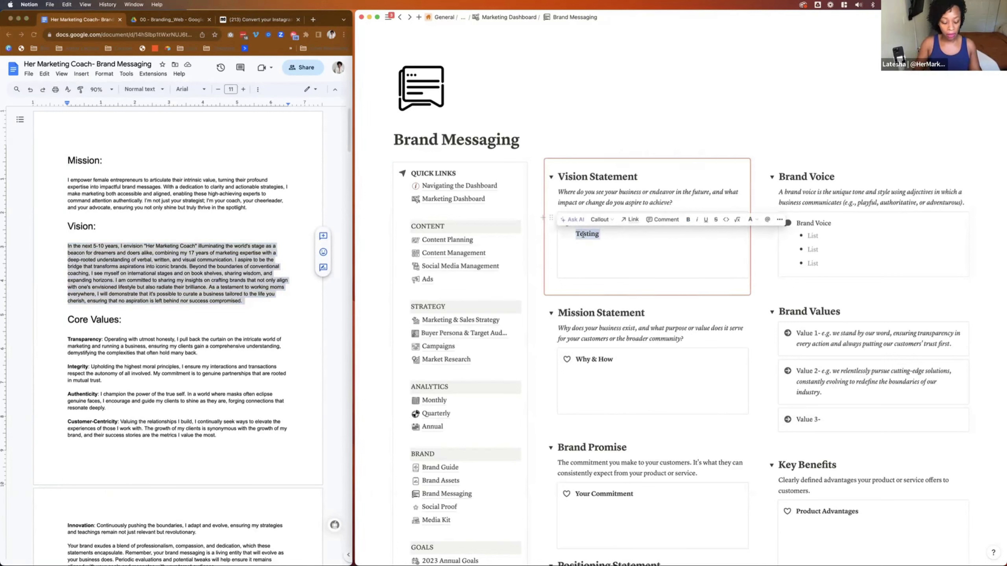
key(super+v)
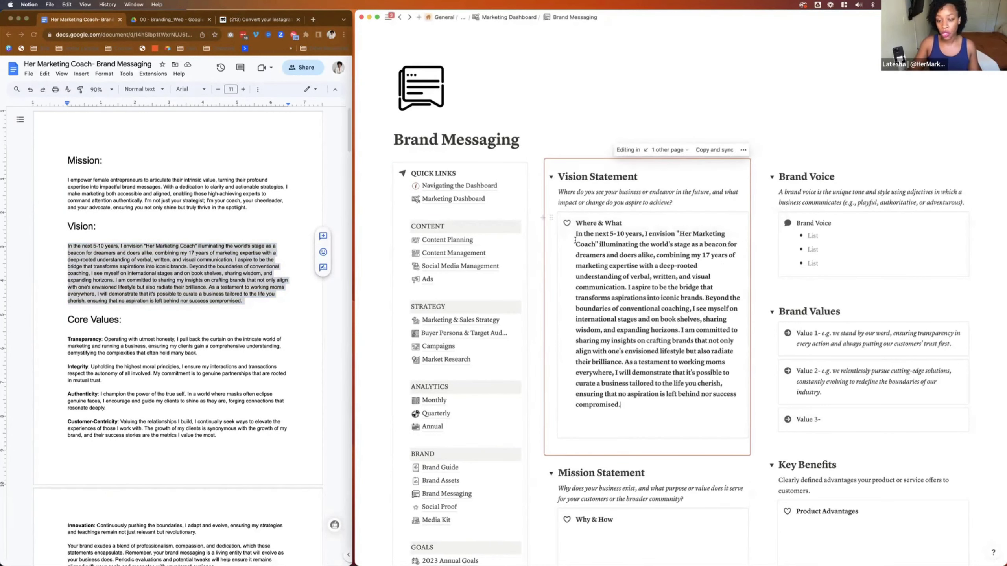
- Remove the bold formatting from the whole pasted vision paragraph under Where & What
drag(578, 240, 604, 309)
click(627, 404)
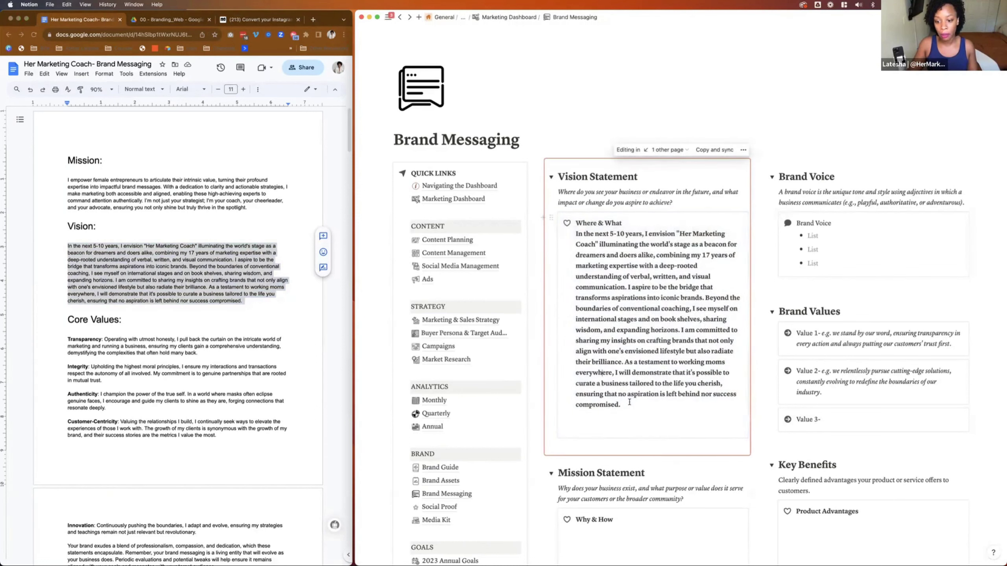
drag(626, 404, 575, 235)
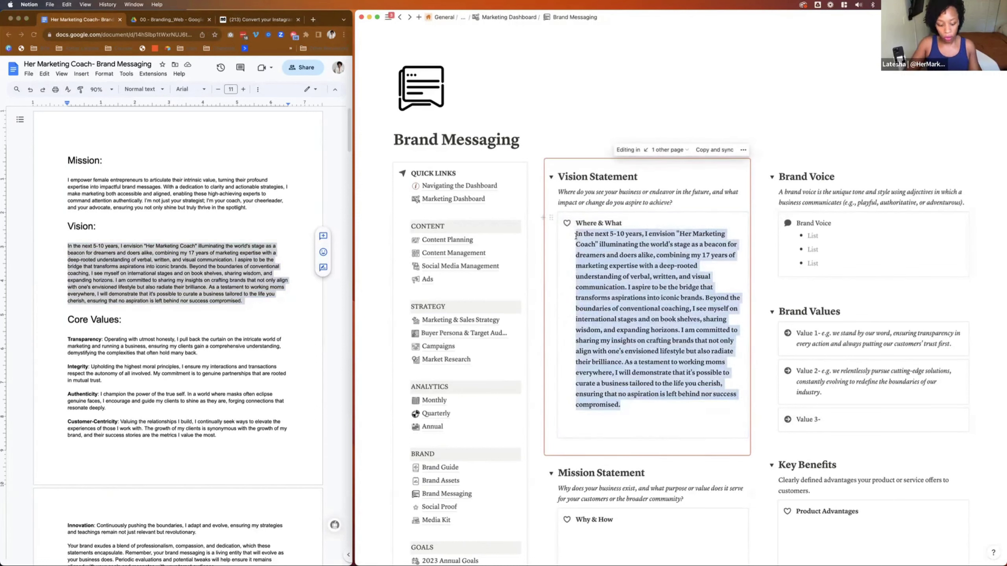
key(super+b)
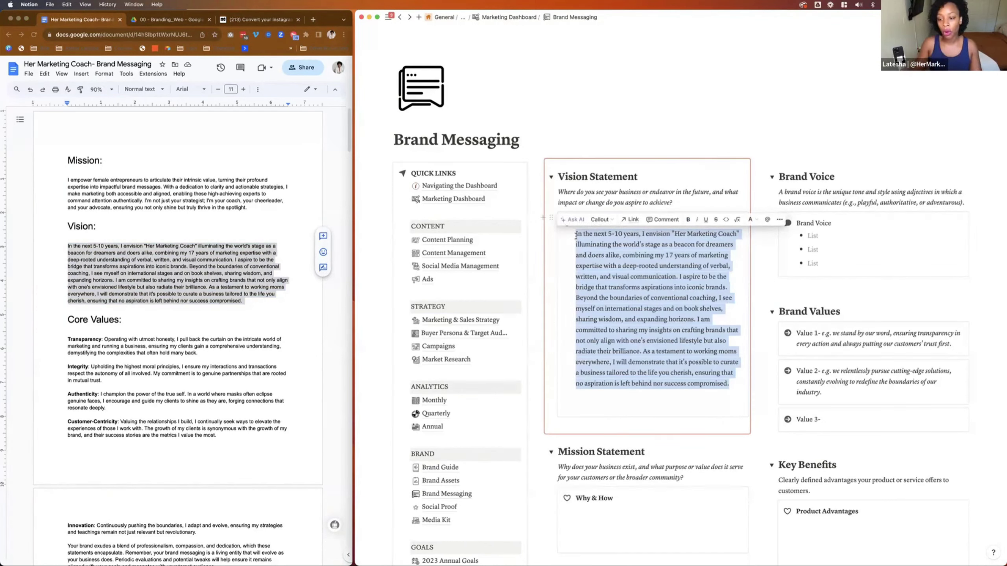
click(636, 330)
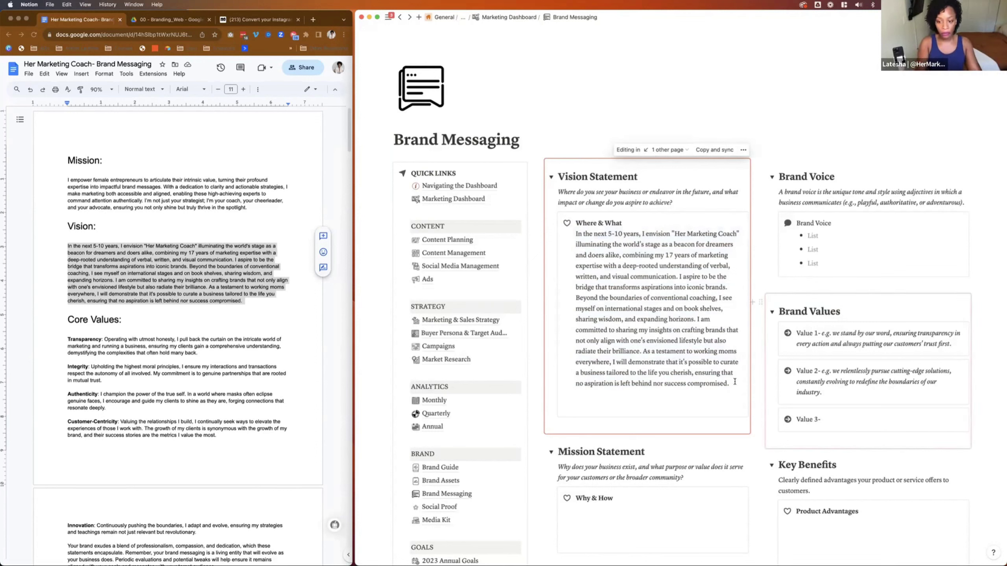
- Try out a test line beneath the vision paragraph, and delete it together with the empty lines at the end of the callout
key(Down)
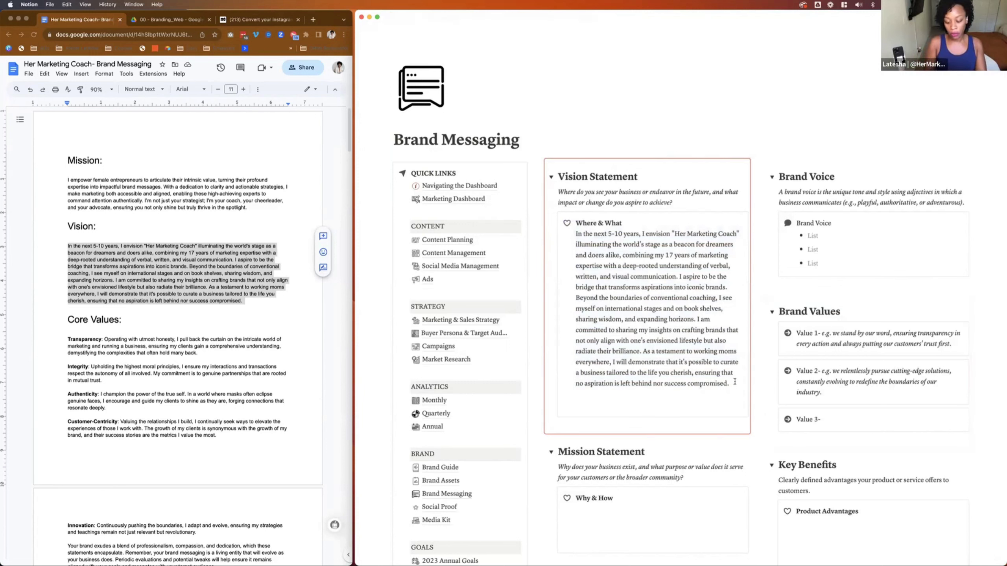
key(Return)
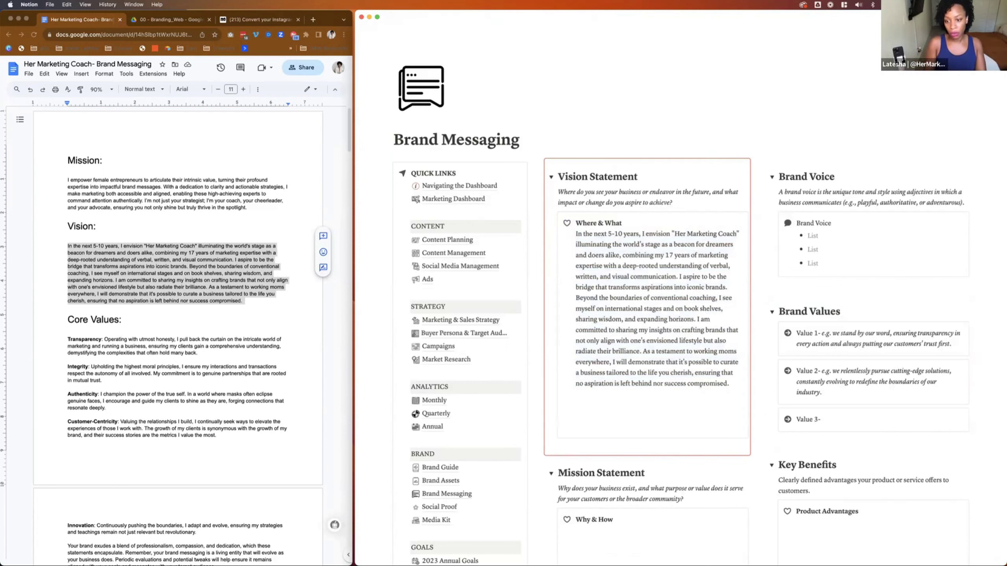
text(Teshtingng)
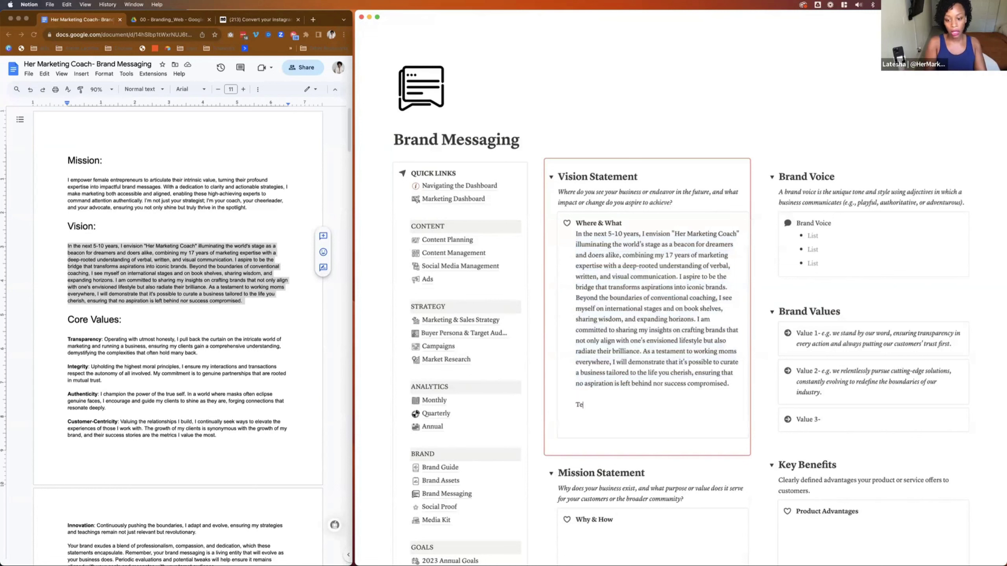
key(BackSpace)
key(BackSpace)
key(BackSpace)
key(BackSpace)
key(BackSpace)
key(BackSpace)
key(BackSpace)
key(BackSpace)
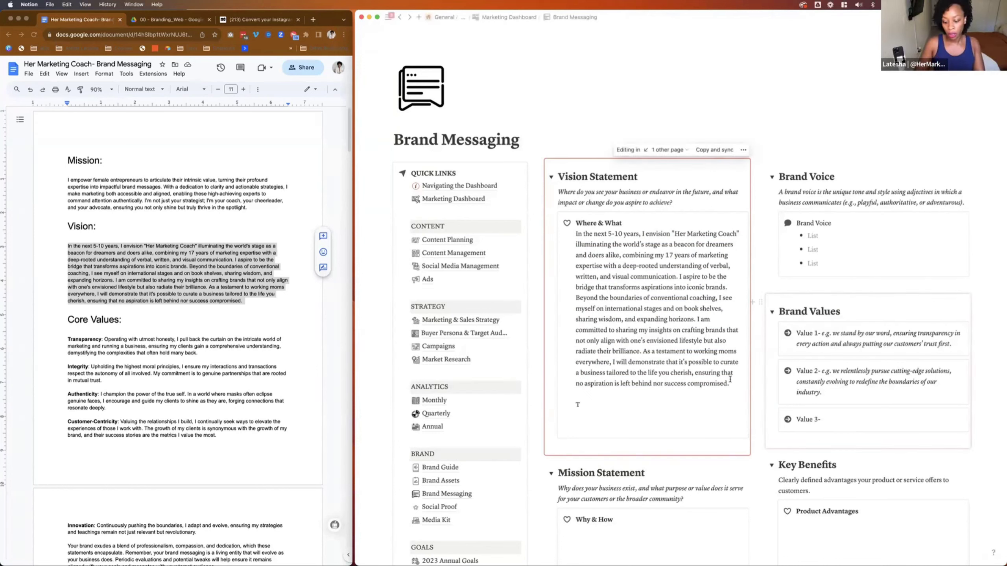
key(BackSpace)
key(BackSpace)
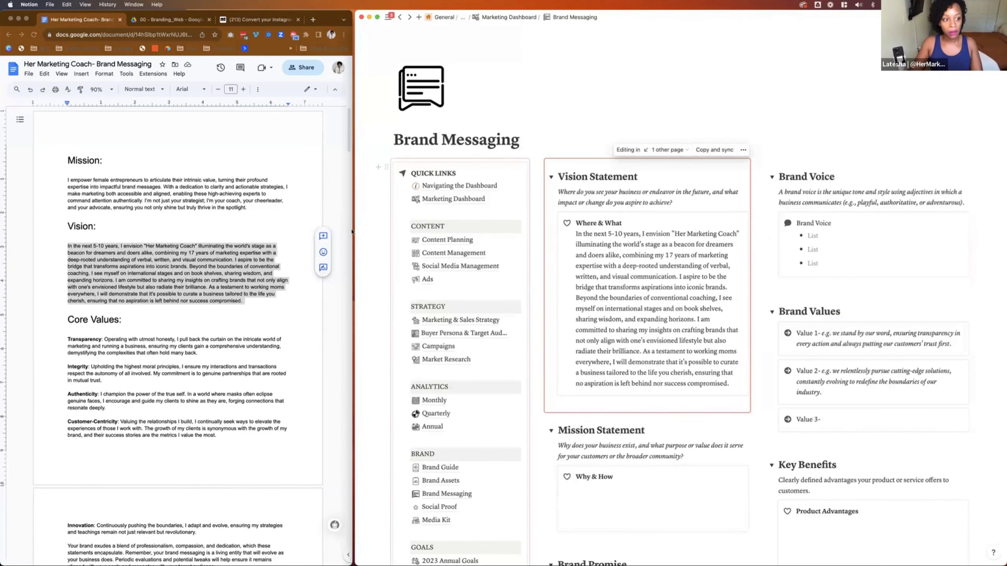
- Copy the Mission paragraph from the Google Doc into the Why & How callout under Mission Statement in Notion
triple_click(98, 188)
key(super+c)
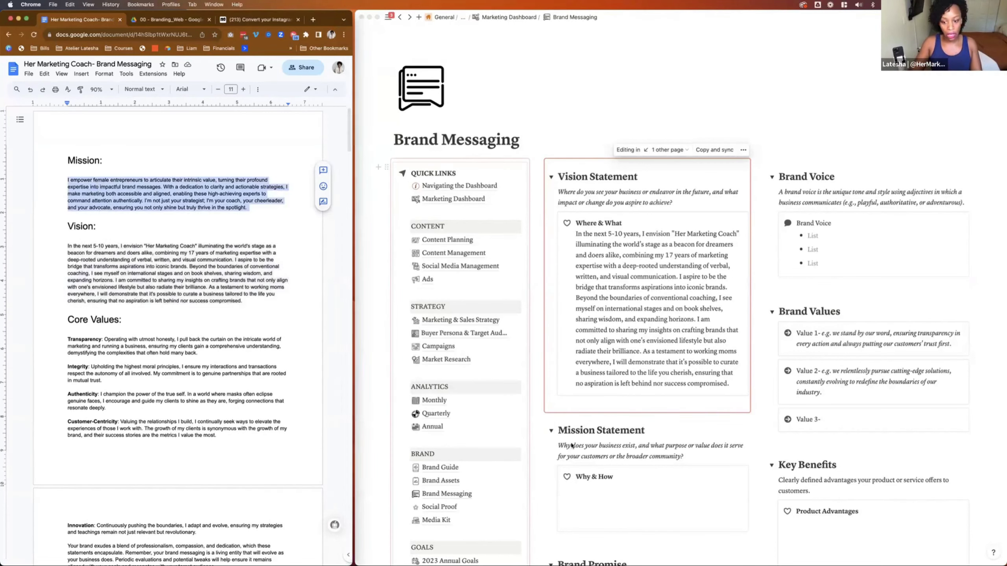
click(606, 486)
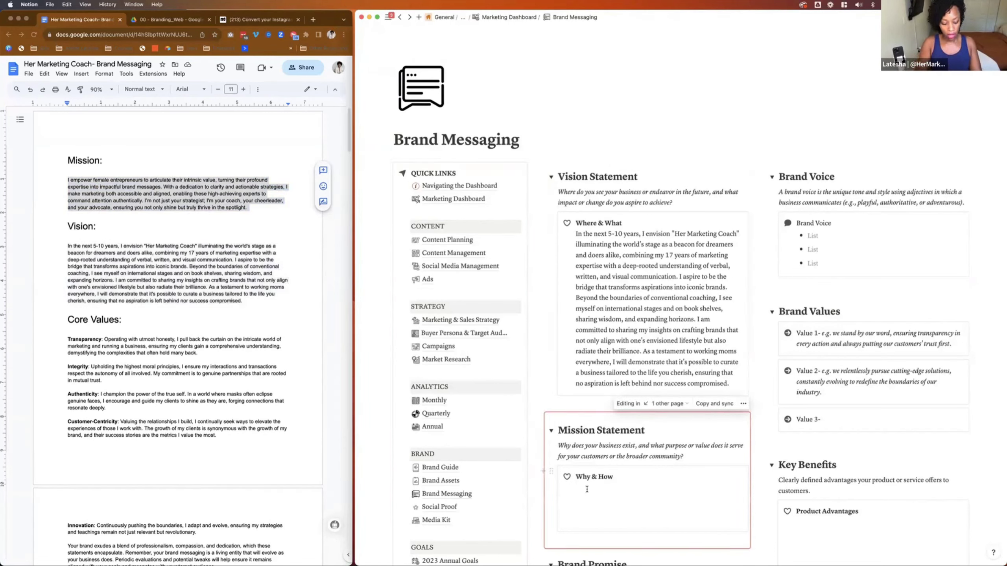
key(super+v)
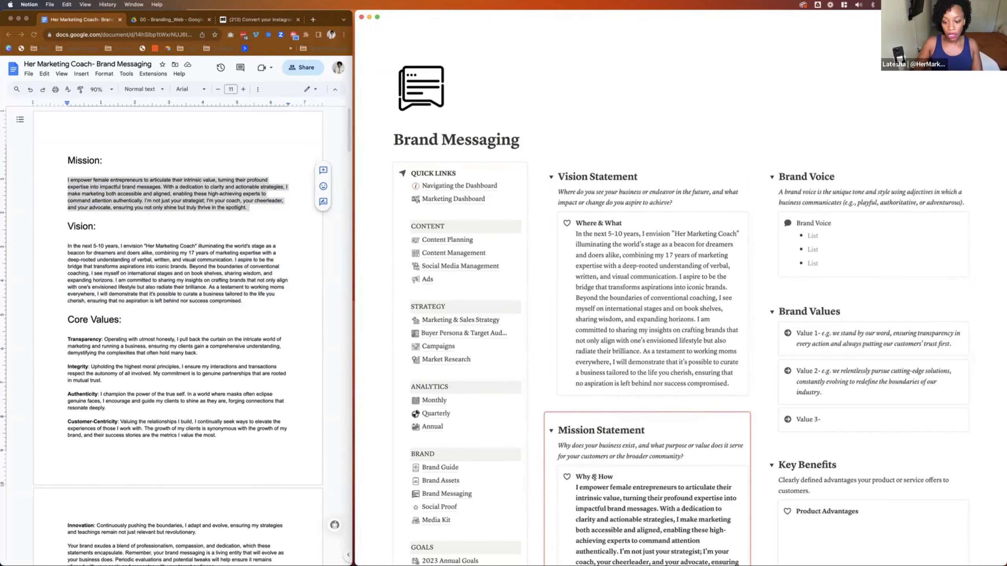
- Remove the bold formatting from the pasted mission paragraph and delete an empty line beneath it
scroll(721, 467, down, 3)
drag(729, 467, 575, 383)
key(super+b)
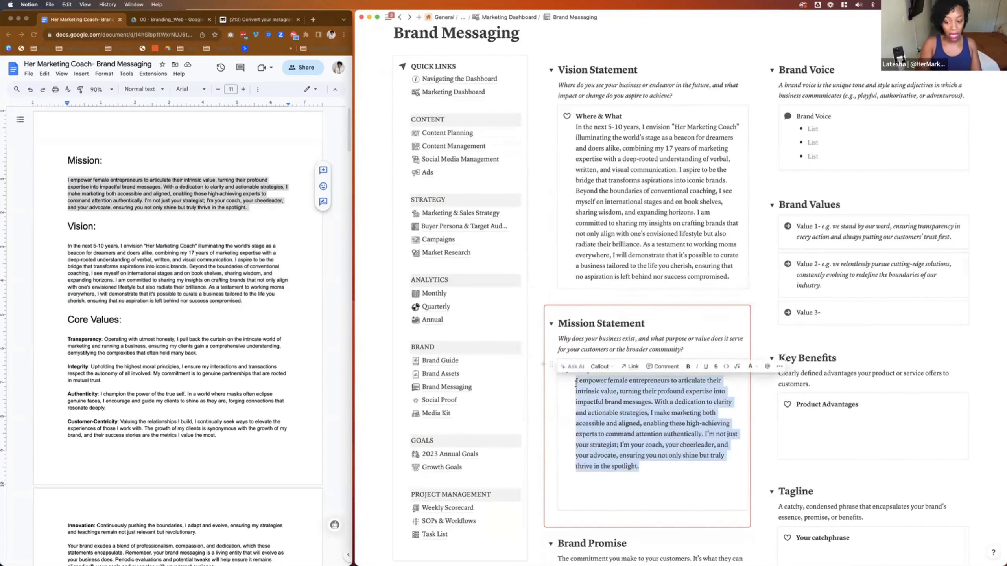
click(622, 495)
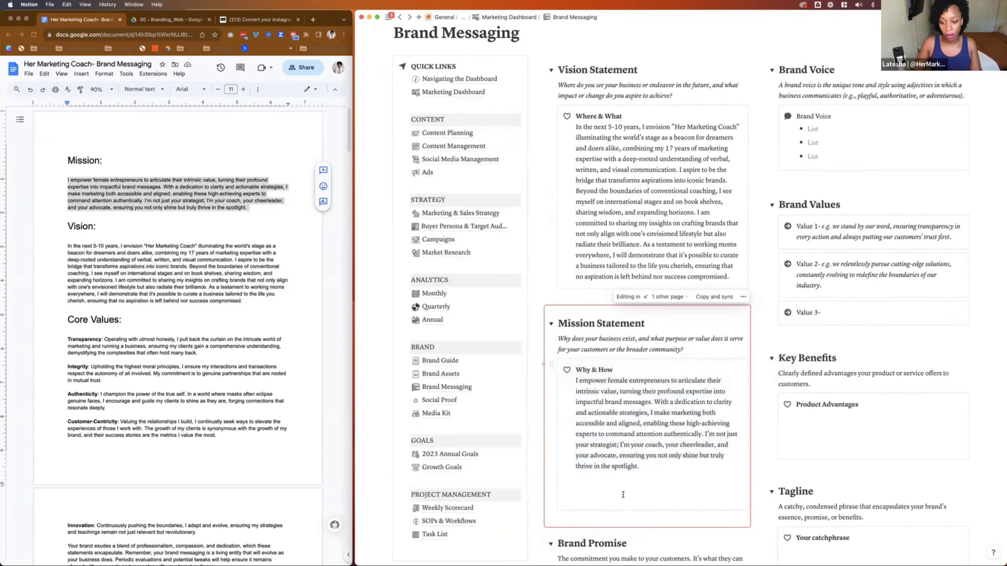
key(BackSpace)
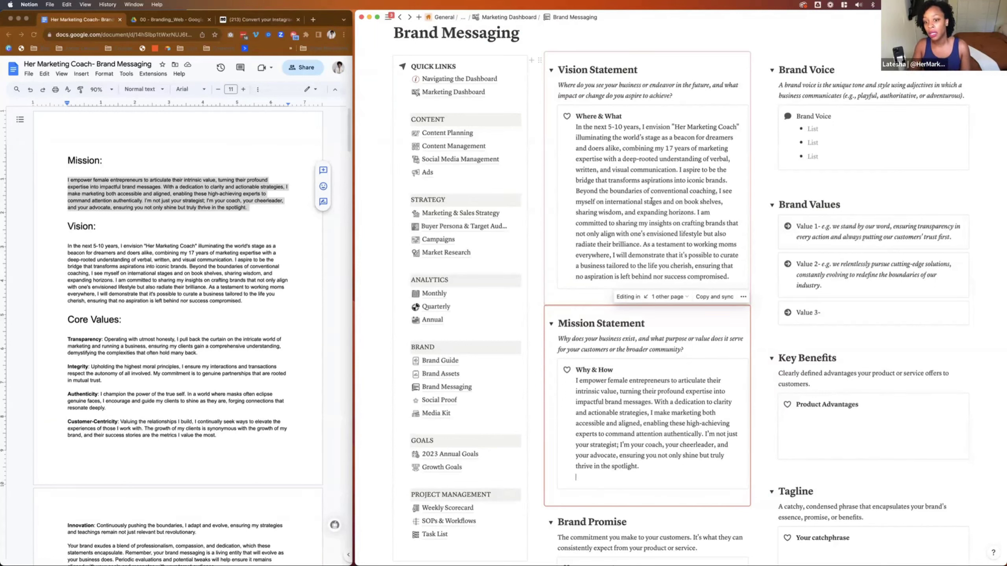
- Open the Brand Guide page synced with the Vision Statement block and look over its statements, brand kit and brand assets
scroll(651, 201, down, 1)
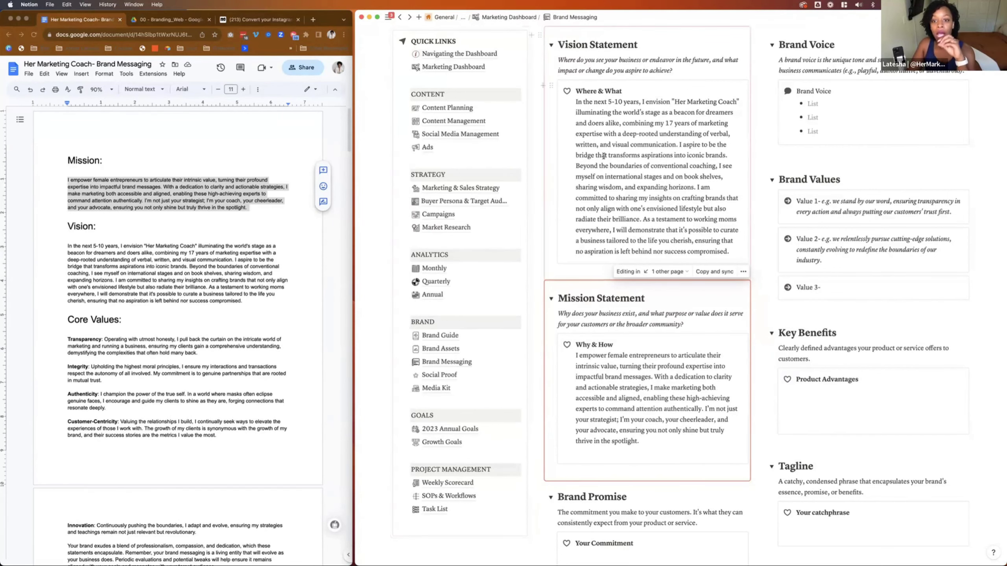
click(574, 166)
scroll(574, 167, up, 4)
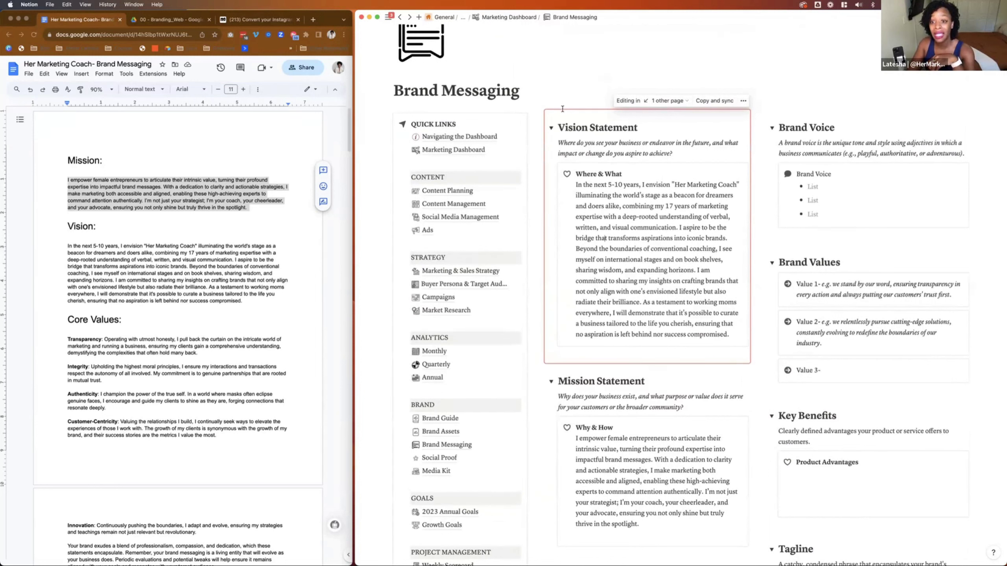
click(676, 101)
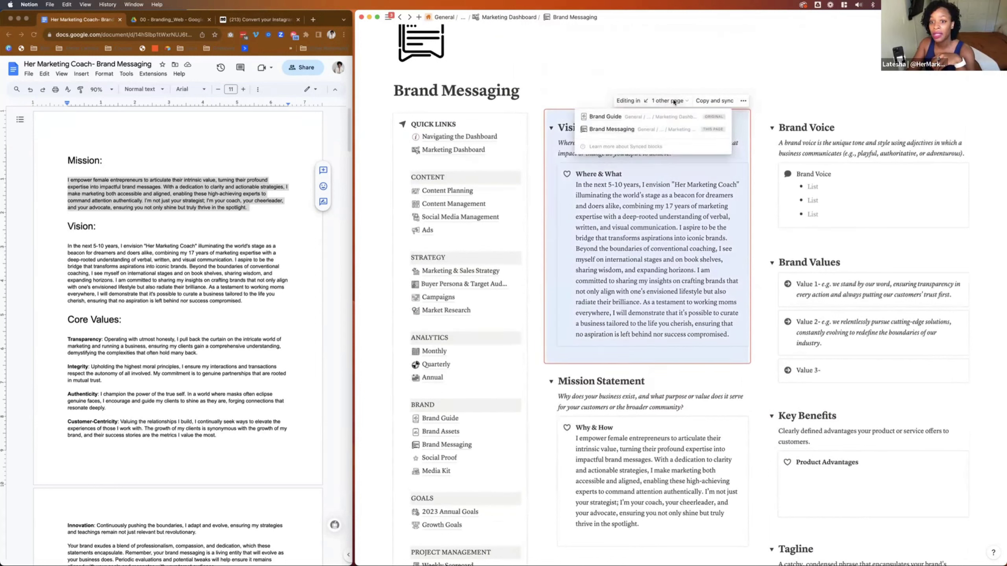
click(604, 116)
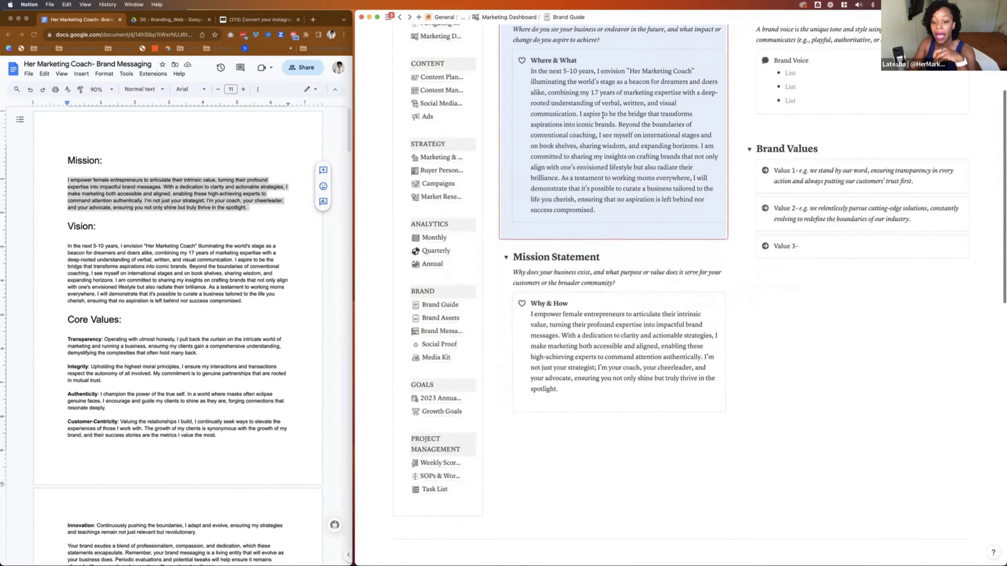
scroll(602, 115, down, 10)
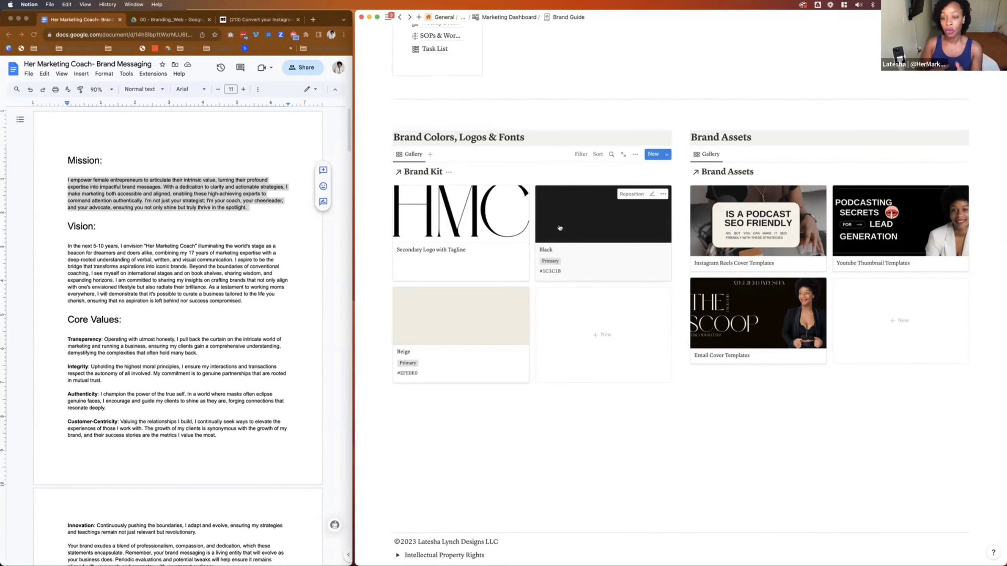
scroll(733, 181, up, 15)
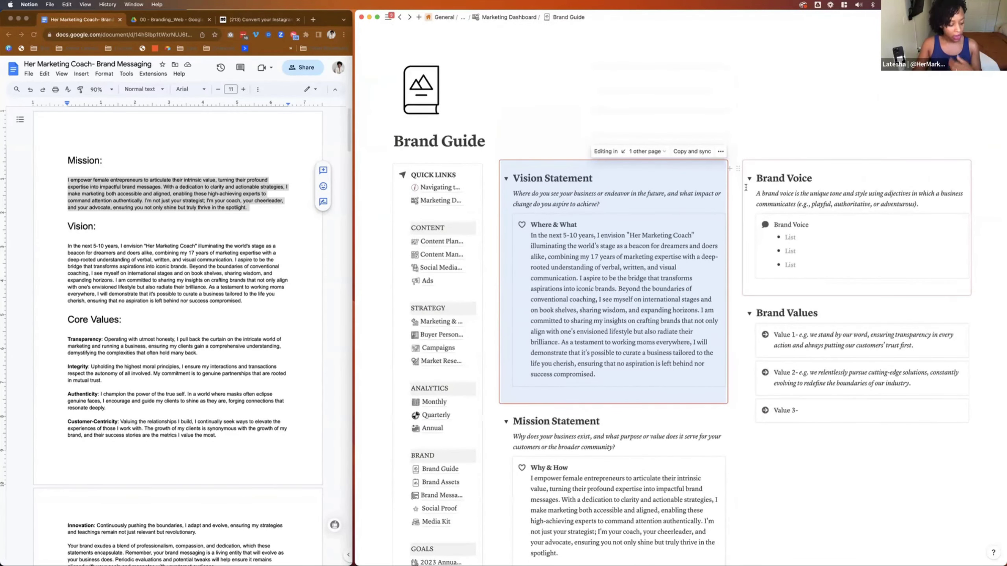
scroll(725, 190, down, 1)
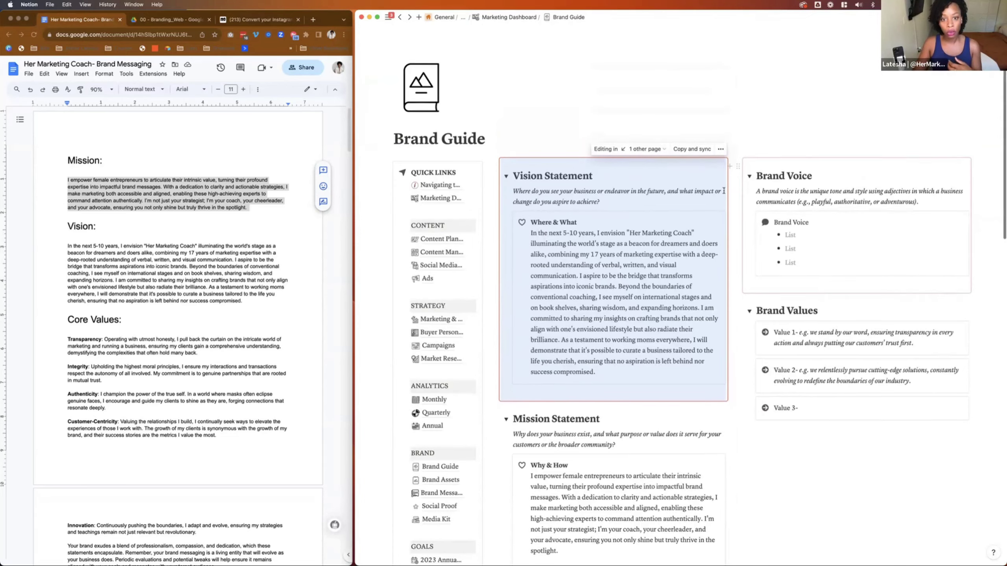
scroll(724, 191, down, 4)
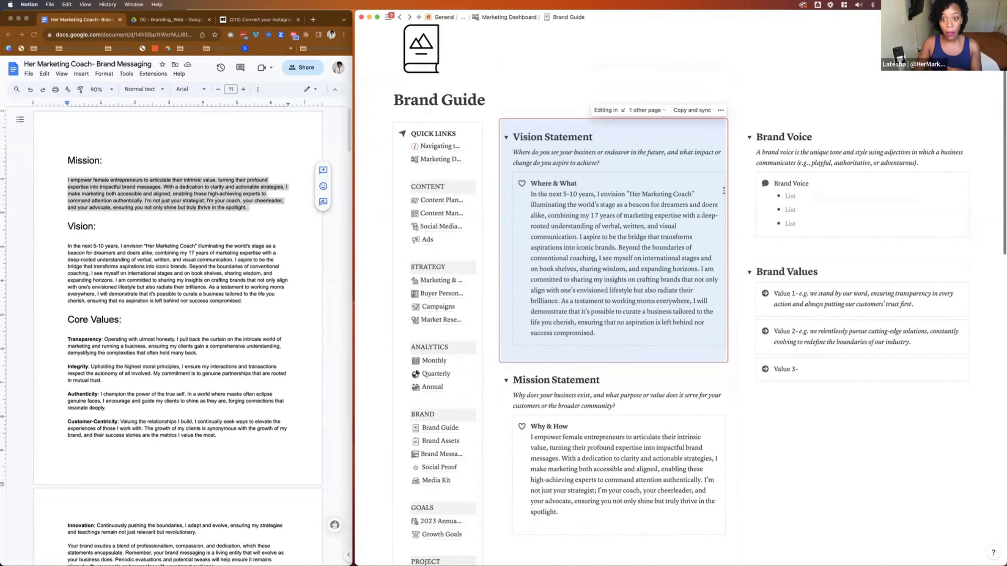
- Review the Brand Guide down to its brand kit and brand assets galleries, and return to the Brand Messaging page
scroll(723, 191, down, 6)
scroll(724, 190, up, 6)
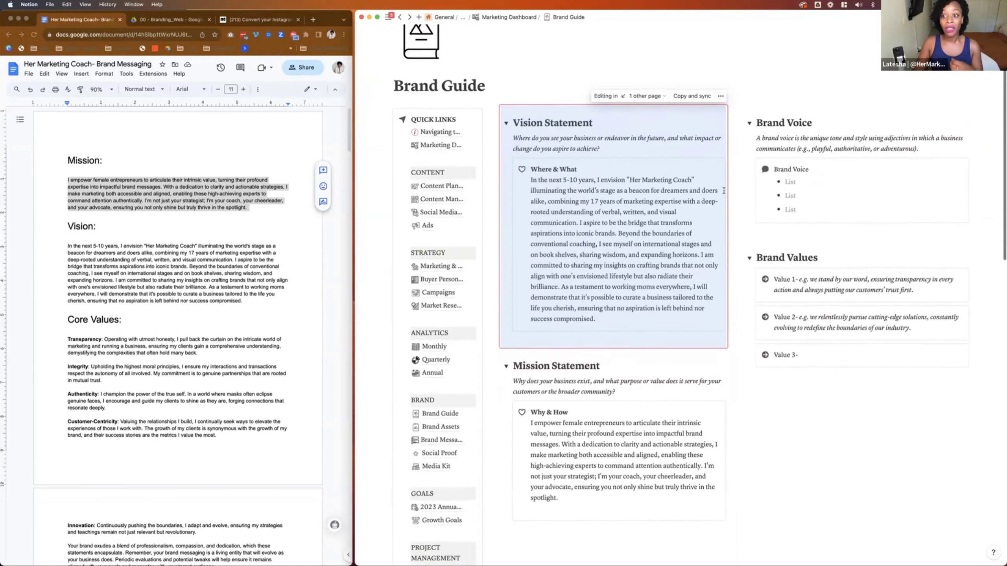
scroll(724, 191, down, 2)
scroll(724, 190, down, 20)
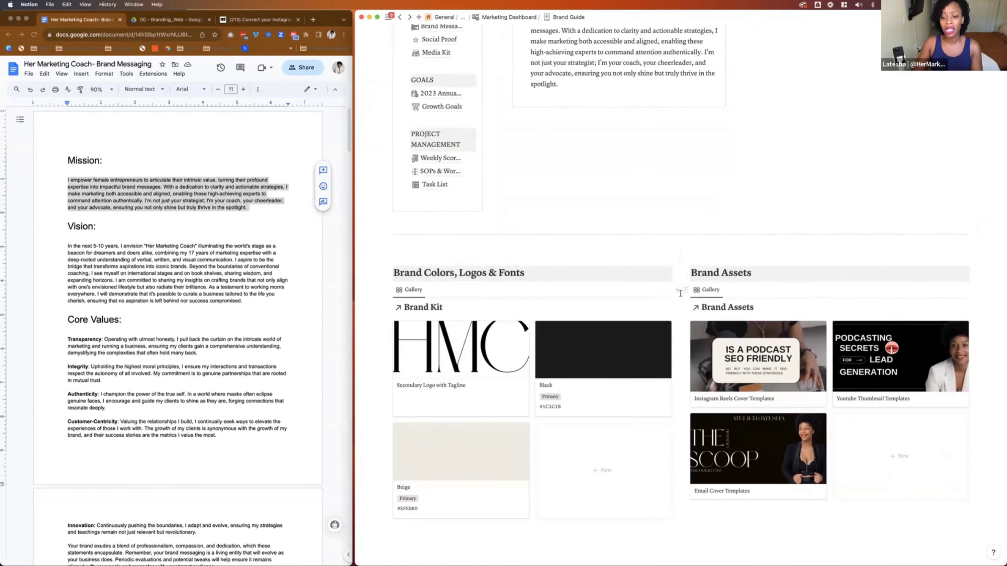
scroll(570, 347, up, 20)
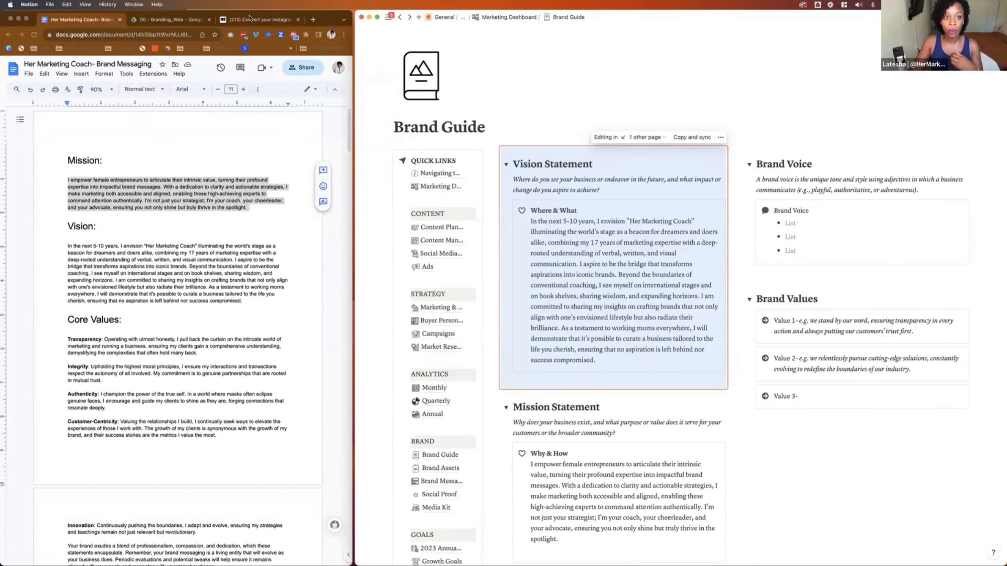
click(400, 17)
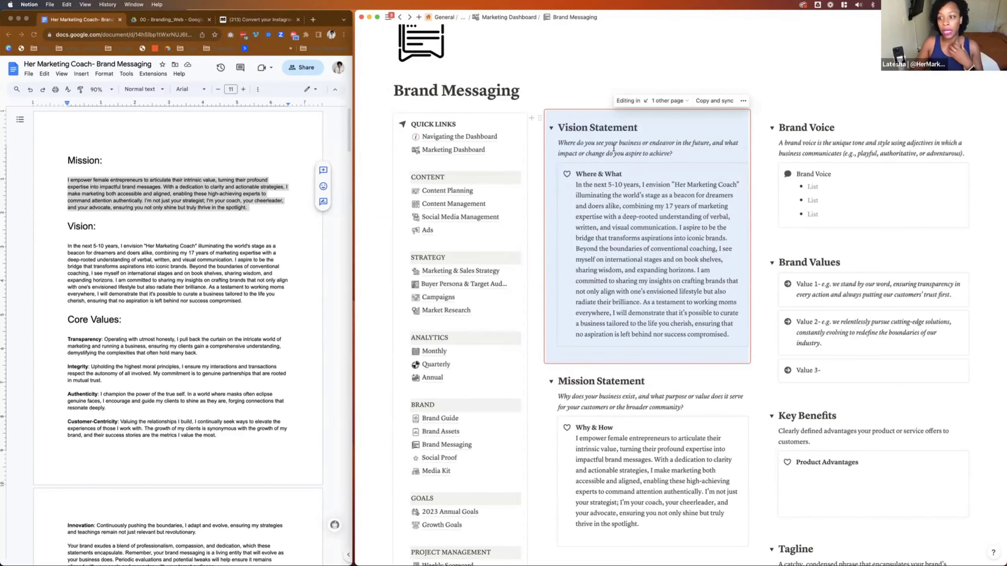
- Compare the unfilled sections of the Brand Messaging page with the headings in the Google Doc to find matching content
scroll(618, 155, up, 1)
scroll(124, 254, down, 1)
scroll(686, 349, down, 5)
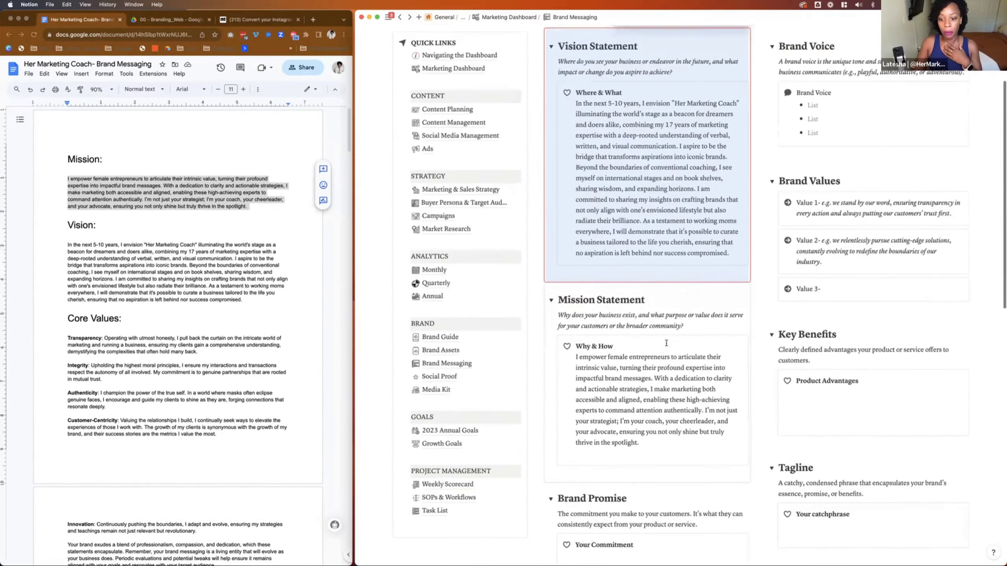
scroll(714, 277, up, 4)
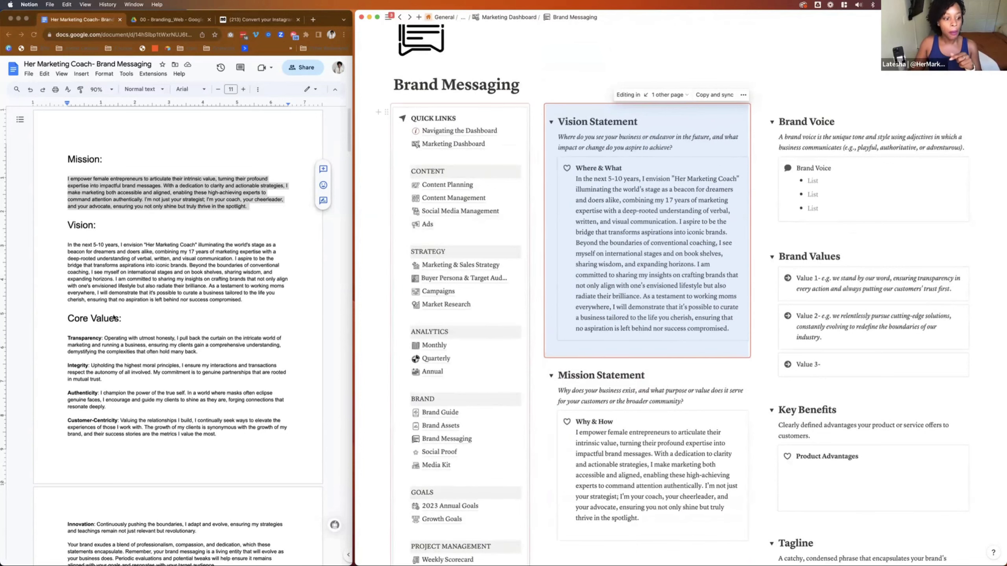
scroll(453, 272, down, 10)
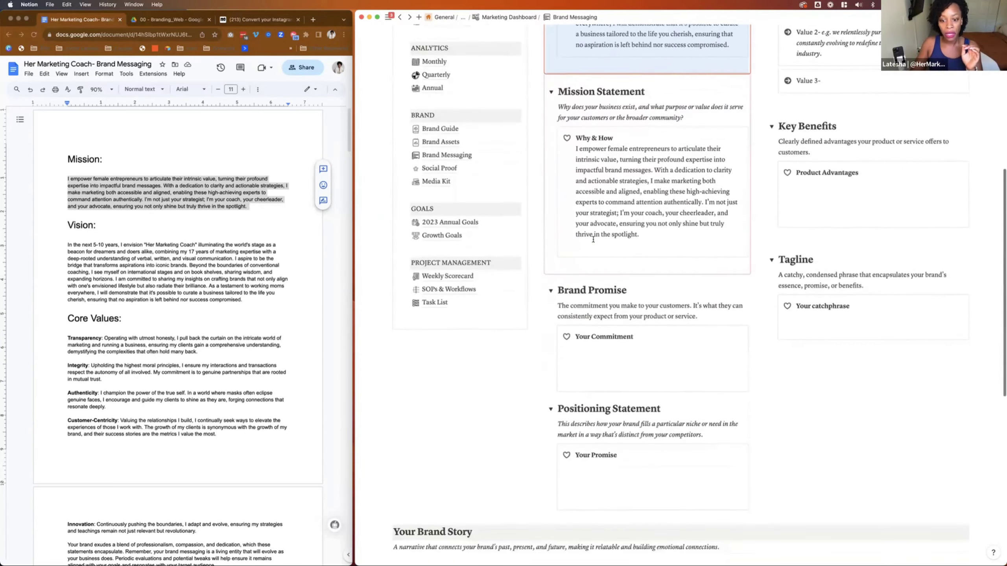
scroll(183, 288, down, 4)
scroll(183, 289, up, 3)
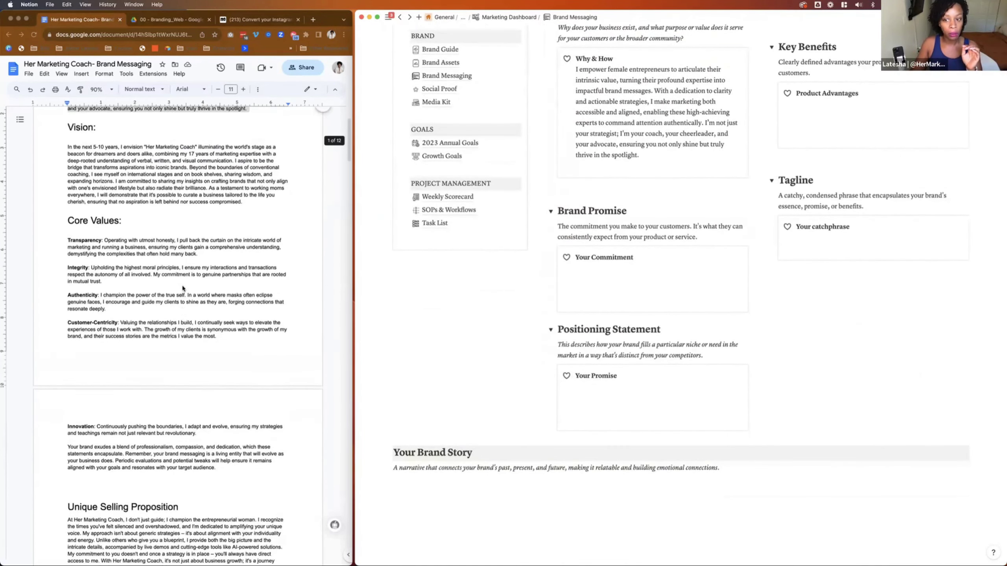
scroll(846, 192, up, 3)
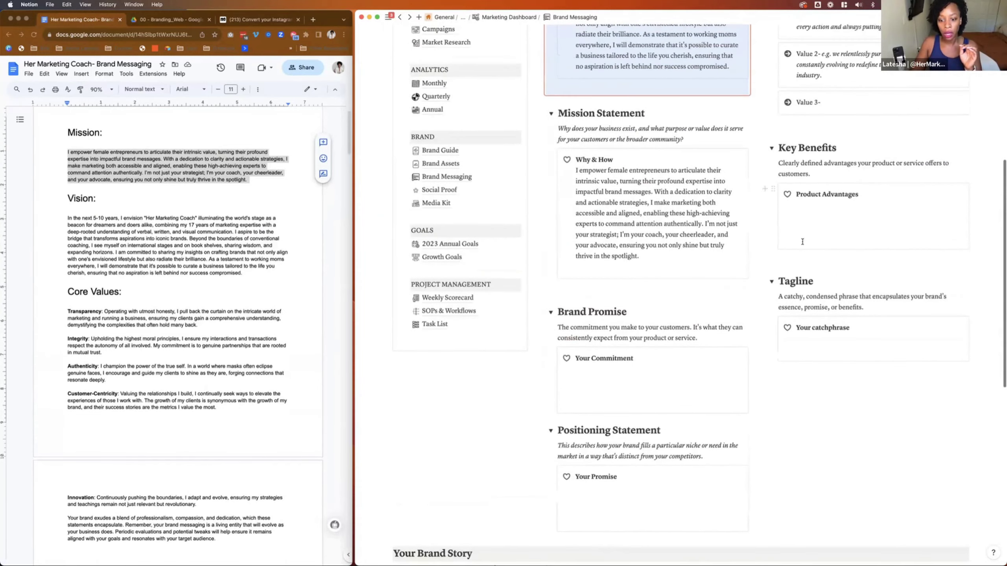
- Copy the Unique Selling Proposition paragraph from the Google Doc into the Your Promise callout under Positioning Statement, and select the pasted text
scroll(570, 363, down, 2)
scroll(118, 306, down, 8)
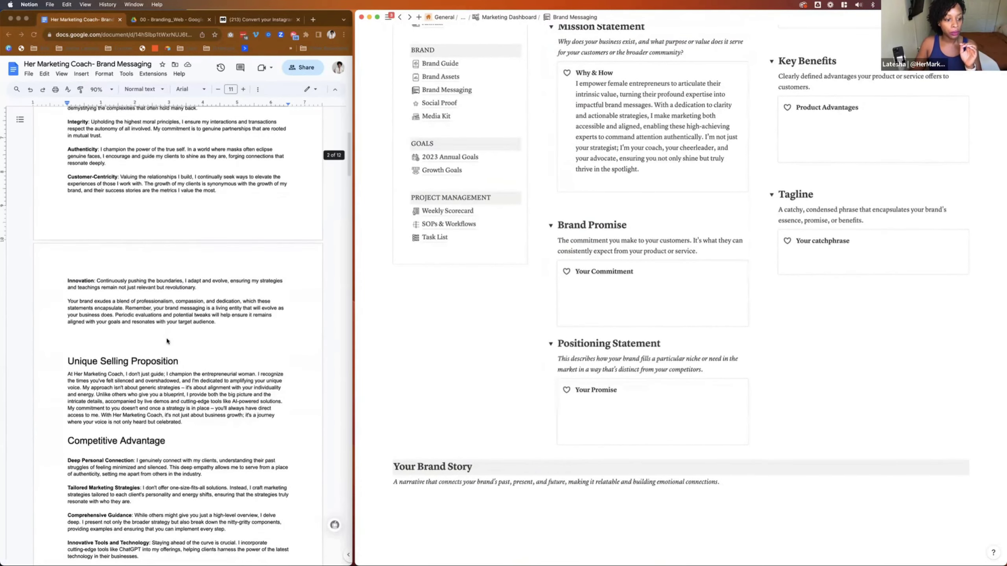
triple_click(117, 305)
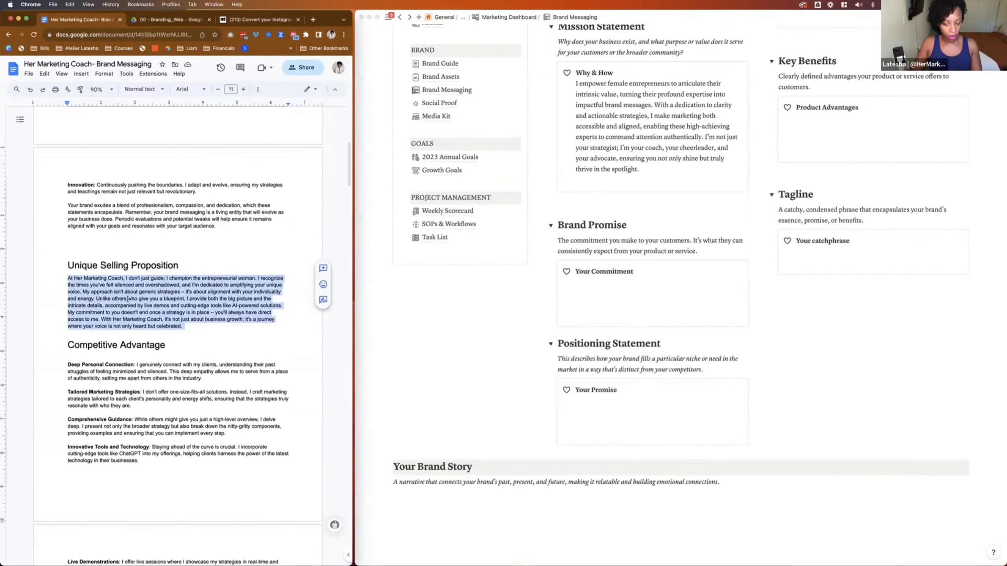
click(595, 407)
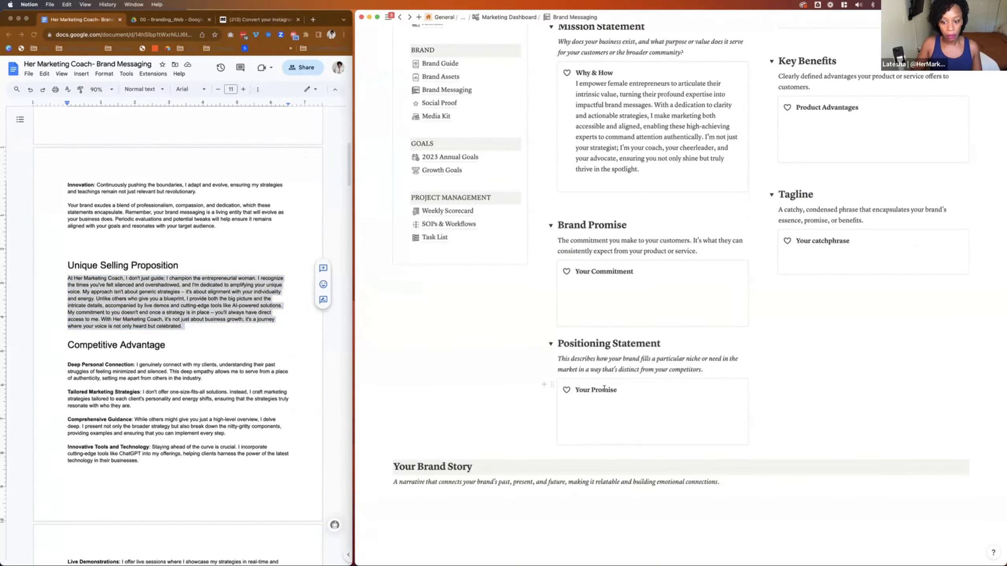
click(578, 405)
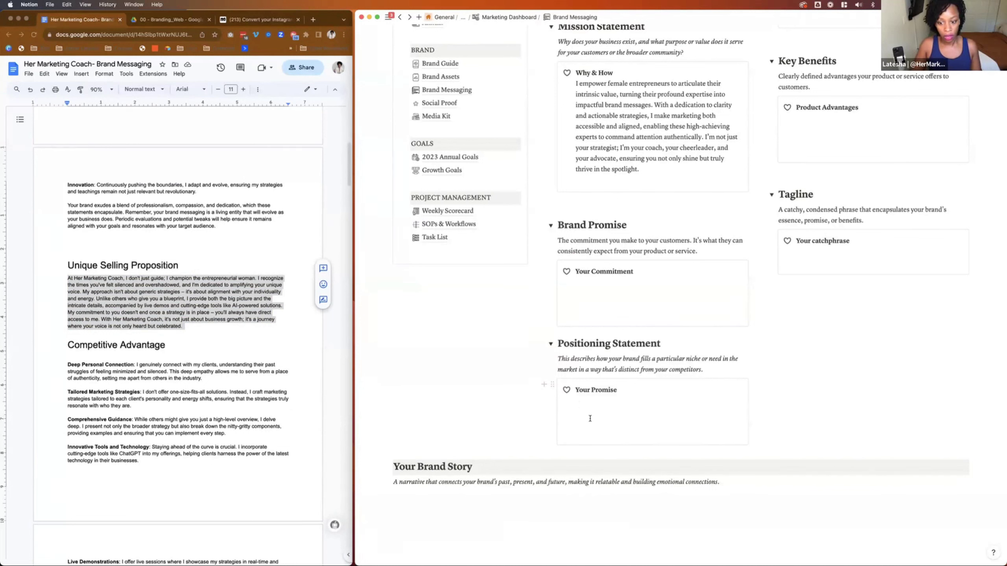
key(super+v)
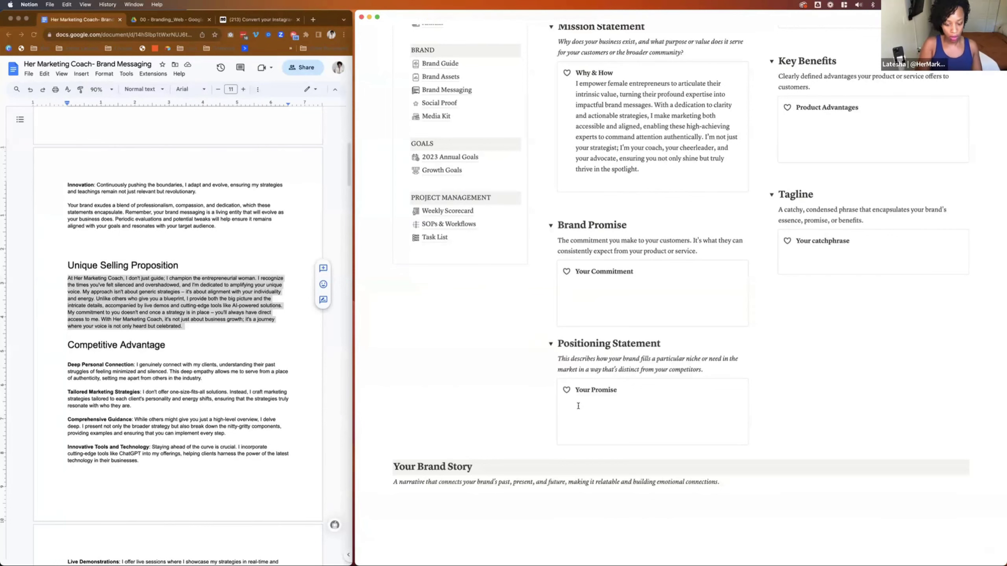
drag(590, 430, 593, 440)
click(658, 537)
drag(658, 540, 575, 368)
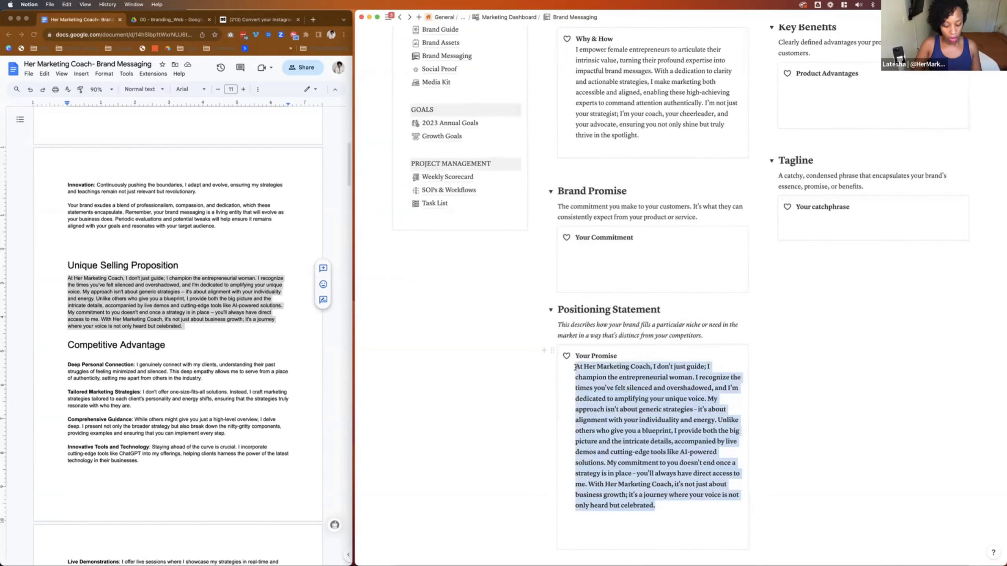
- Copy the five Brand Voice paragraphs, Transparent through Inspiring, from the Google Doc into the Brand Voice callout in Notion
scroll(896, 317, up, 6)
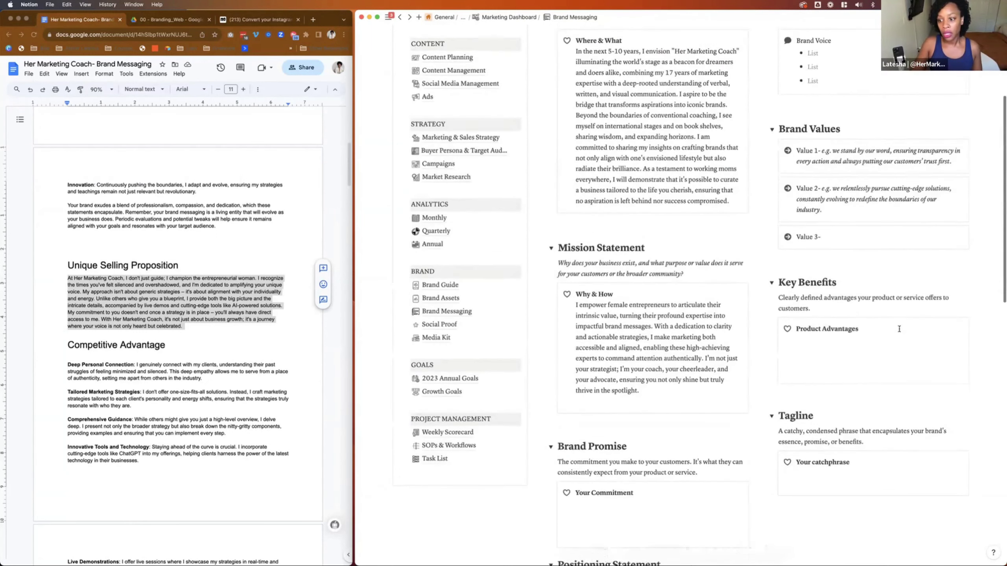
scroll(899, 328, up, 5)
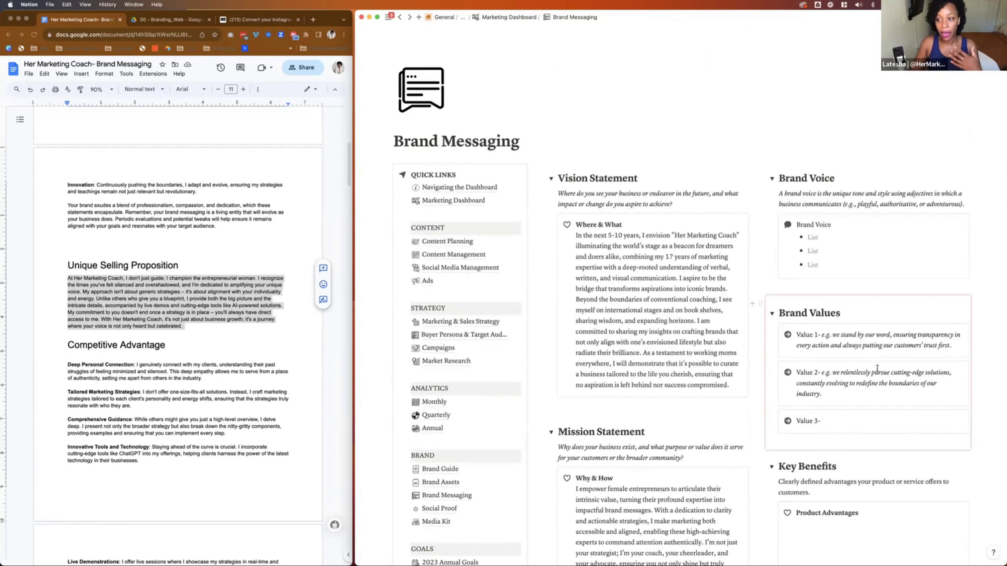
scroll(117, 287, down, 5)
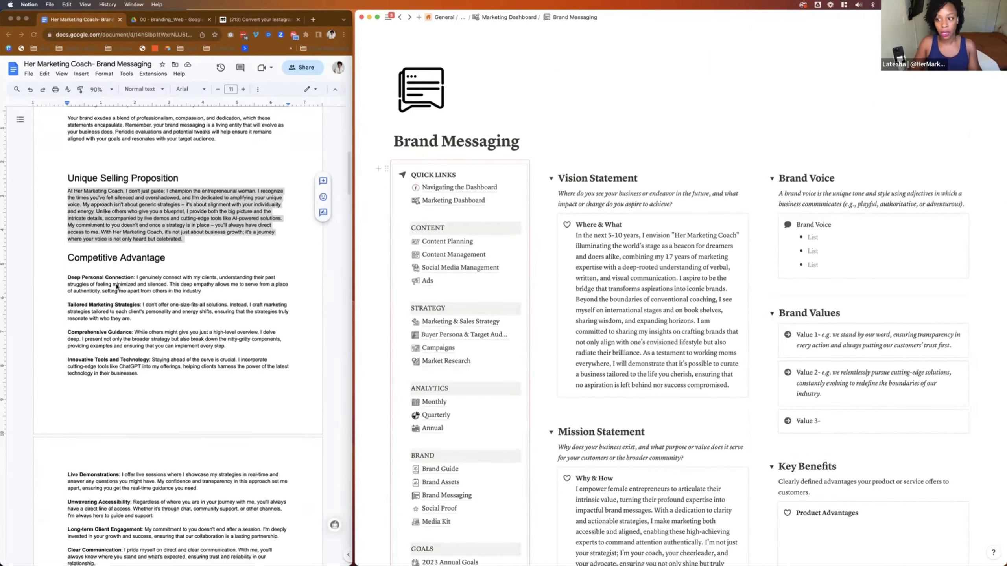
scroll(117, 286, down, 20)
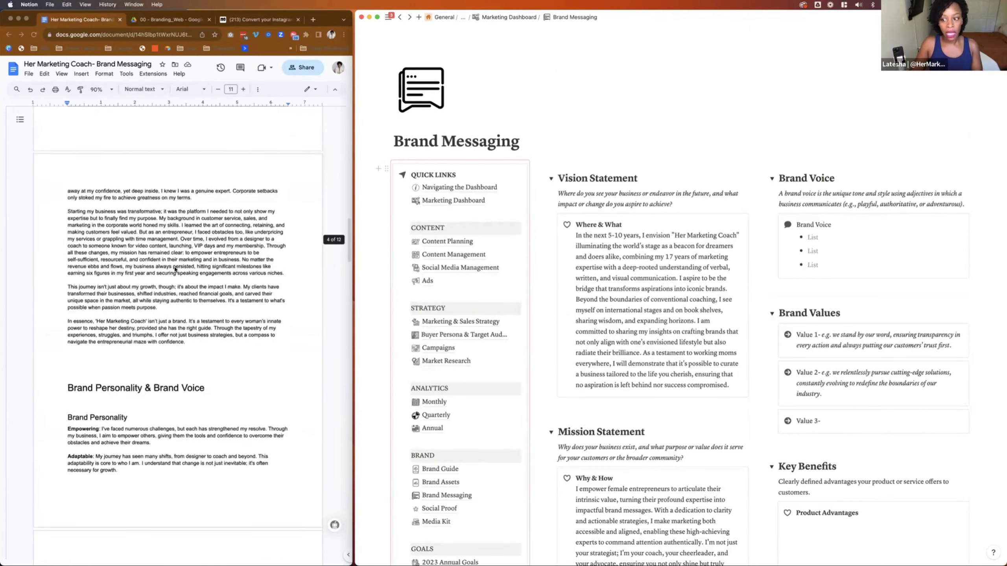
scroll(178, 313, down, 6)
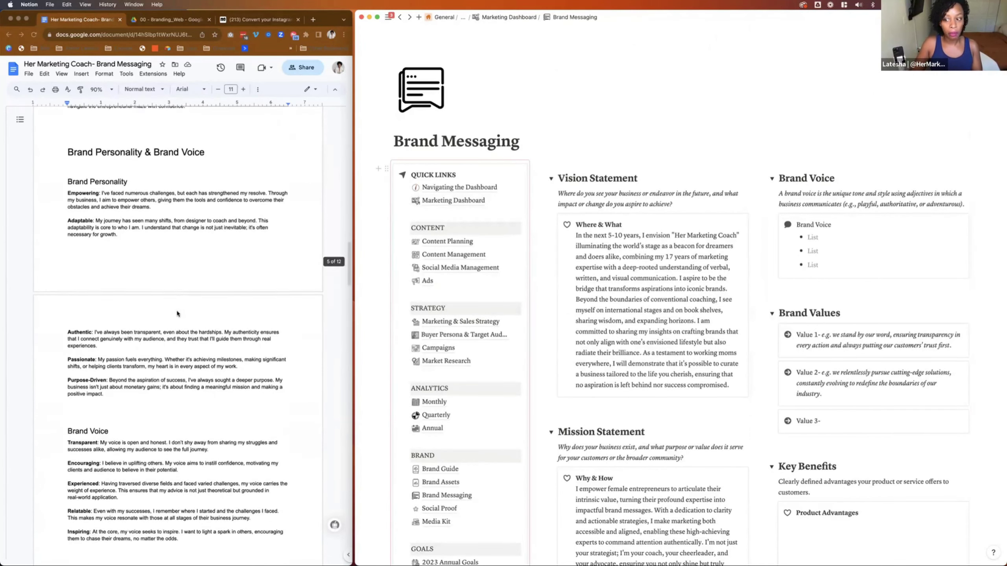
scroll(178, 313, down, 2)
click(83, 290)
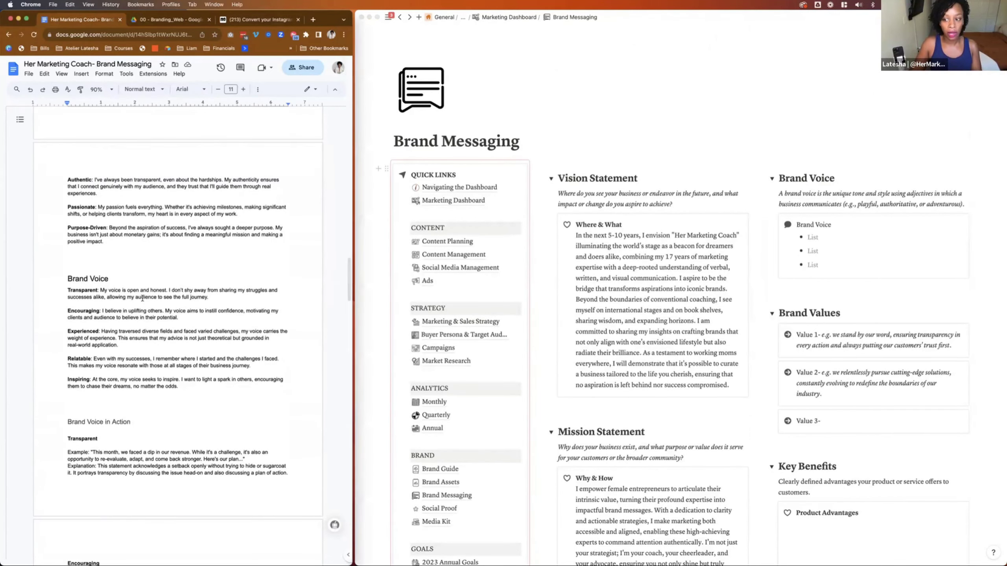
drag(67, 291, 181, 387)
key(super+c)
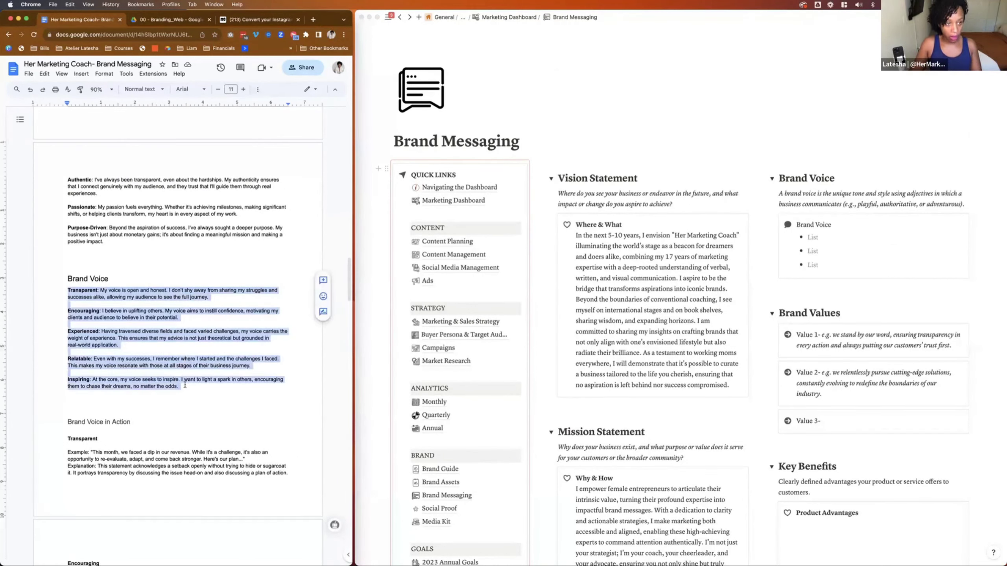
click(809, 237)
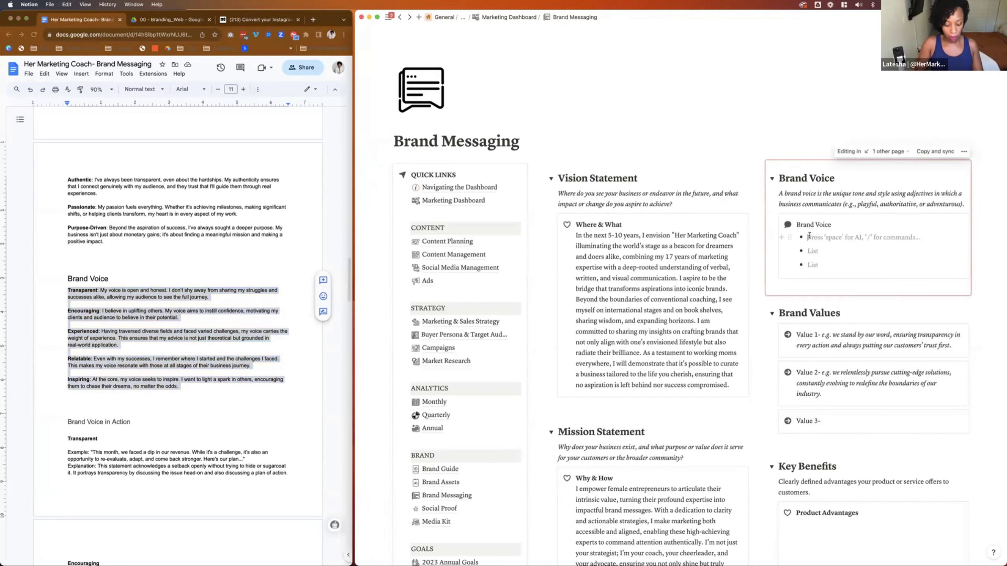
key(super+v)
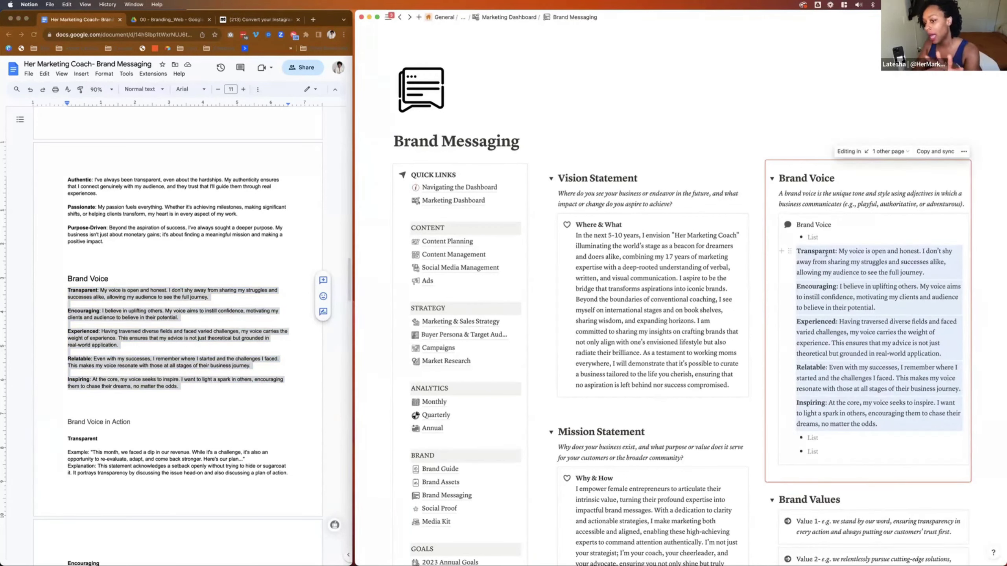
- Turn the pasted brand voice paragraphs into a bulleted list
click(790, 251)
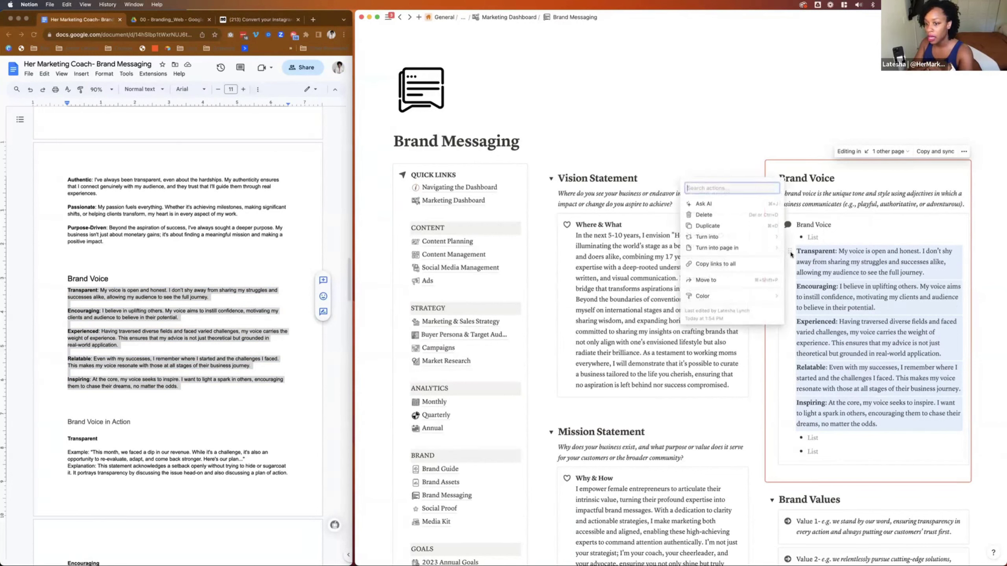
mouse_move(742, 240)
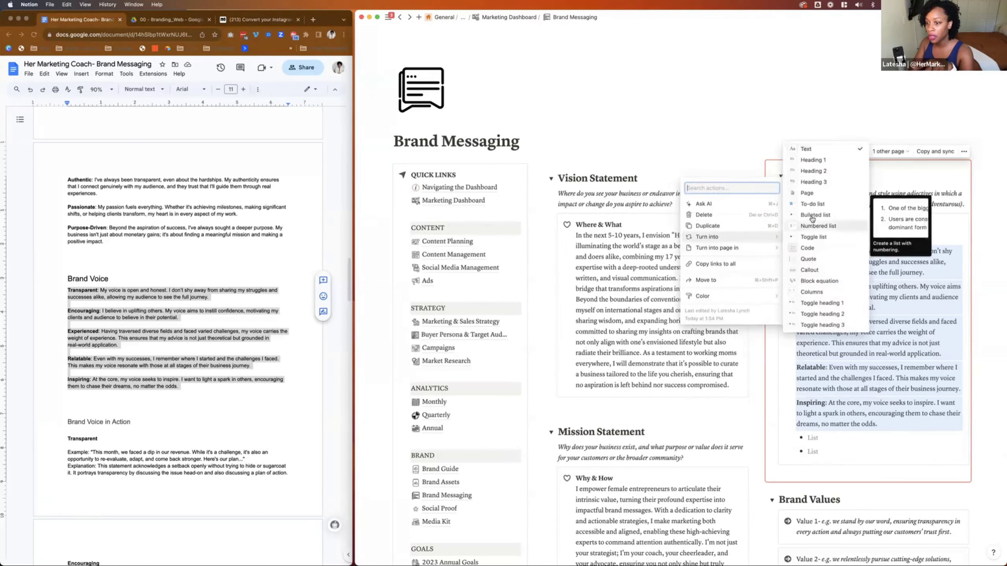
click(812, 216)
- Delete the empty placeholder bullets above and below the brand voice list in the callout
click(812, 237)
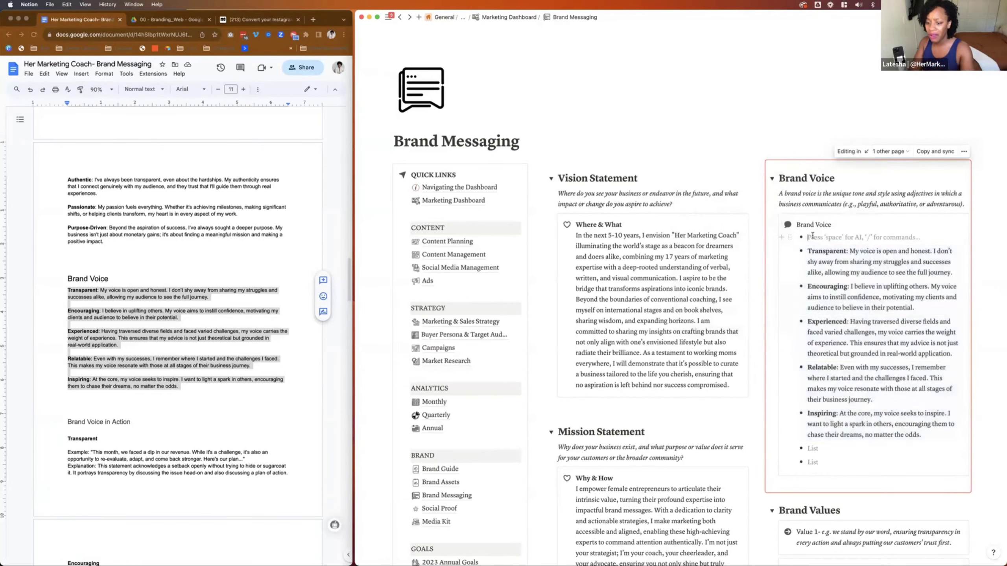
key(BackSpace)
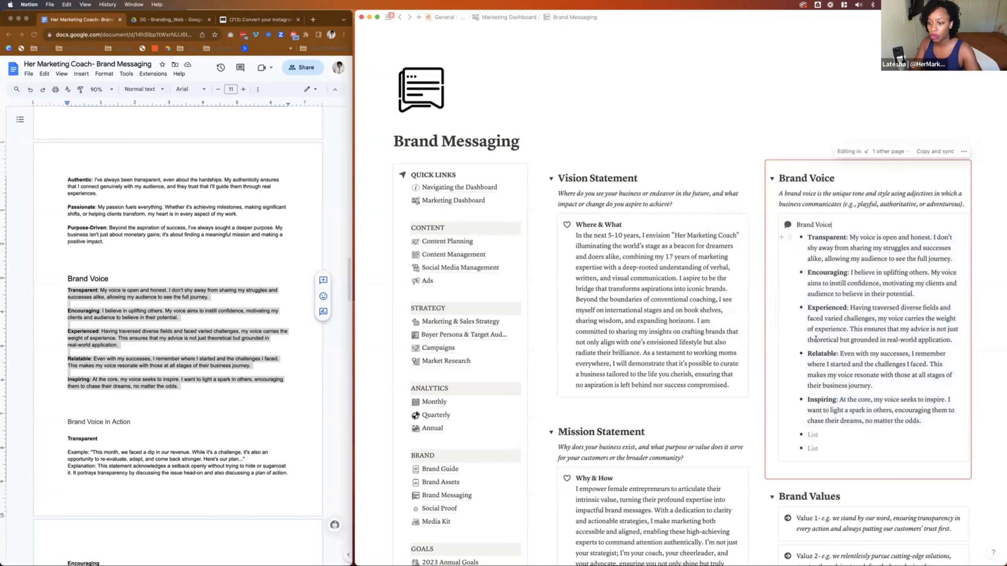
click(812, 448)
key(BackSpace)
click(816, 435)
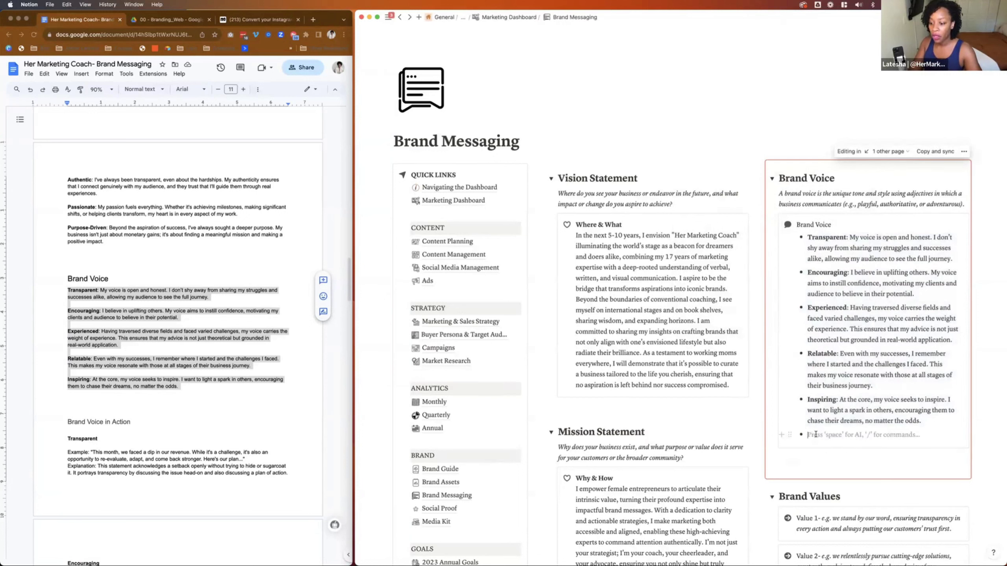
key(BackSpace)
key(BackSpace)
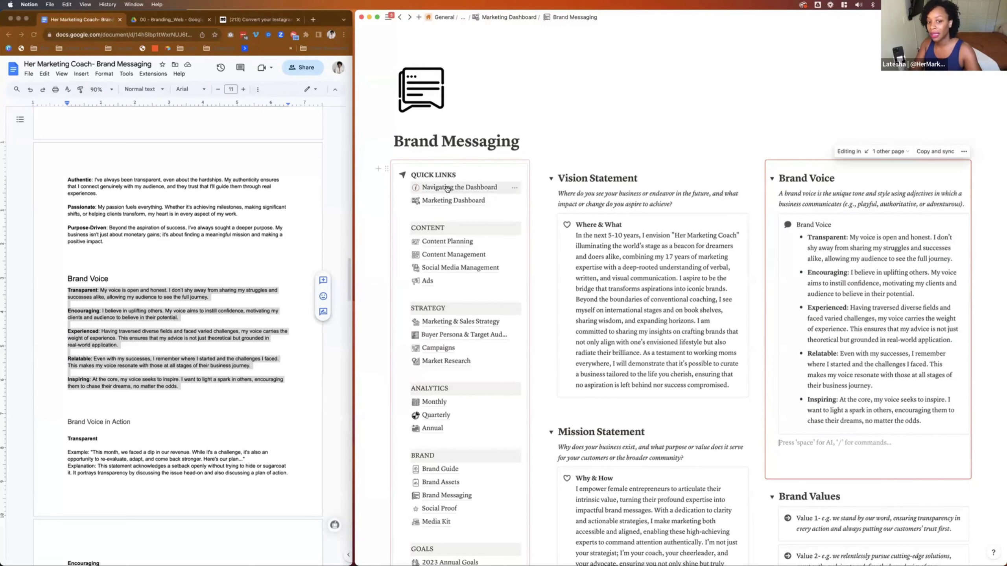
- Open the Navigating the Dashboard page, read its section on source databases and pages, and return to Brand Messaging
click(446, 188)
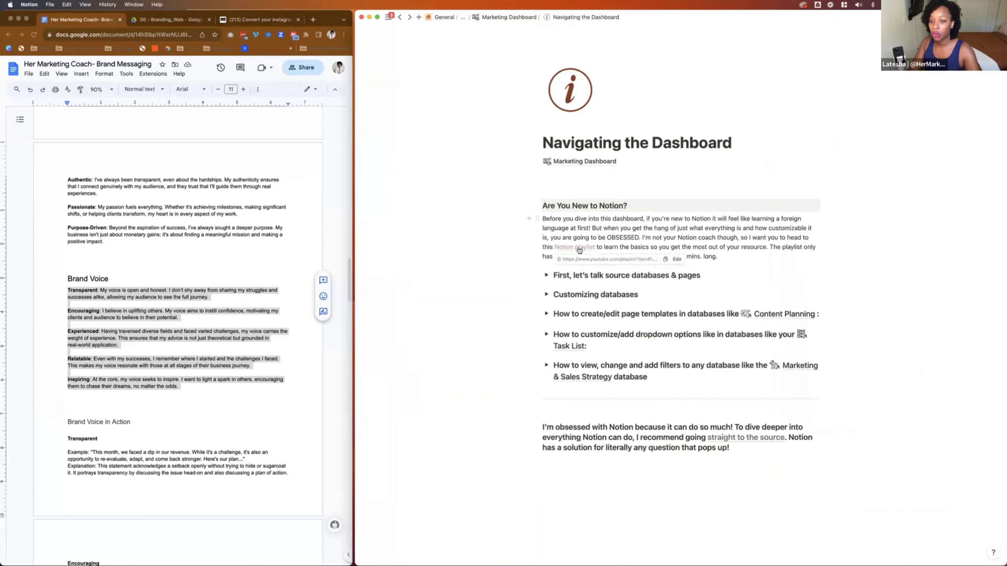
click(547, 275)
scroll(558, 349, down, 1)
scroll(558, 349, down, 2)
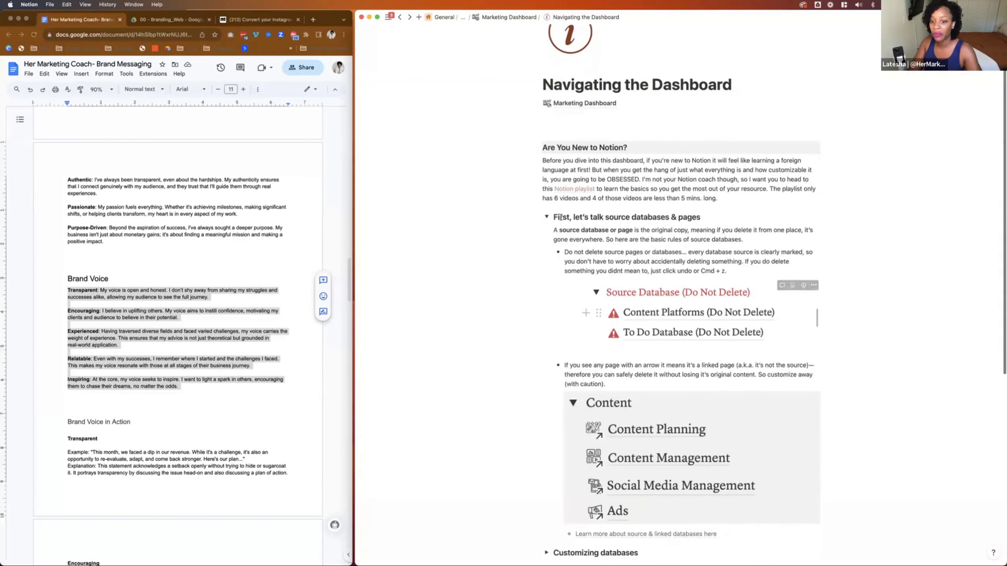
click(547, 218)
click(402, 17)
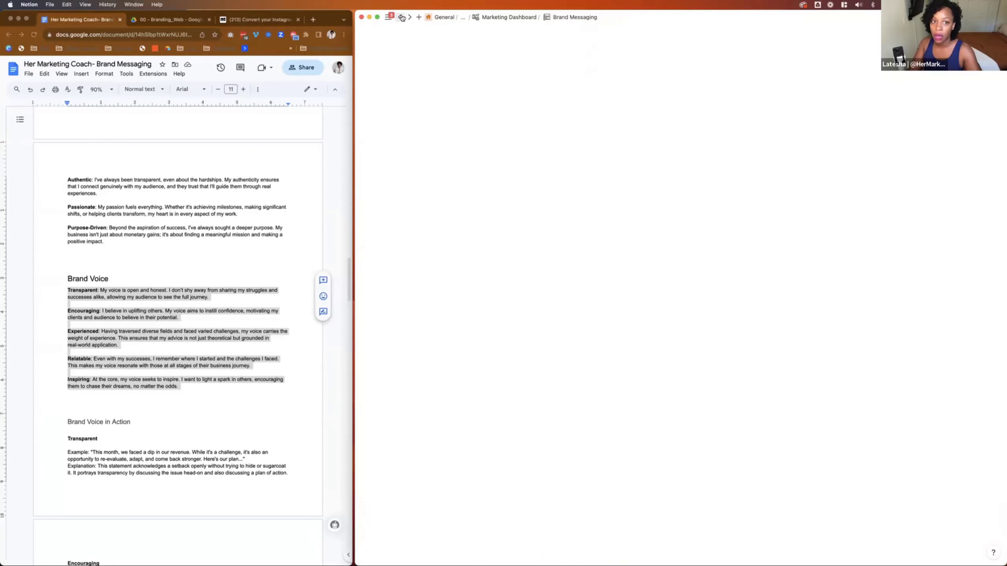
- Delete an empty line beneath the Brand Voice callout
scroll(858, 282, down, 5)
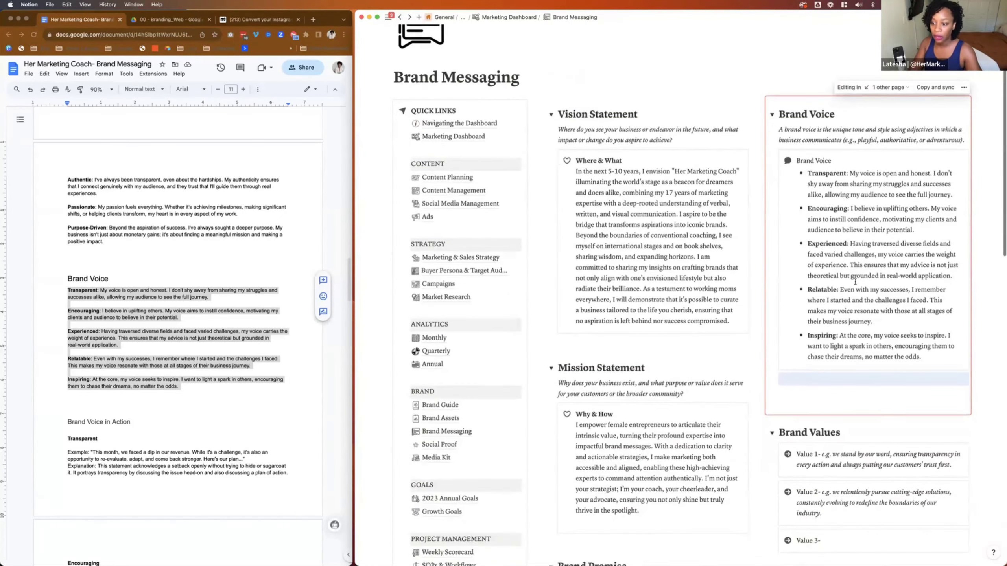
click(804, 353)
key(BackSpace)
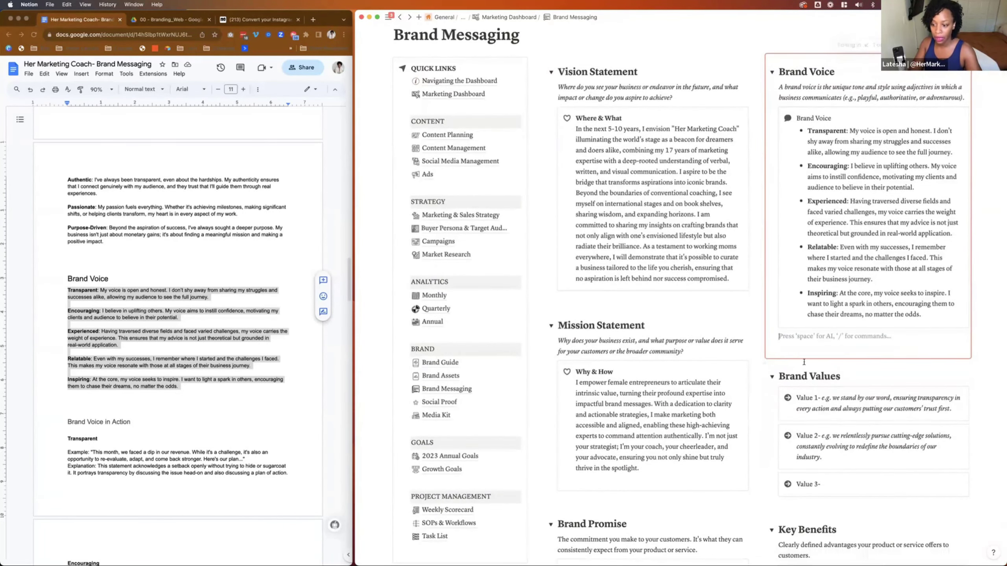
- Delete the remaining empty line between the Brand Voice callout and the Brand Values heading
click(793, 336)
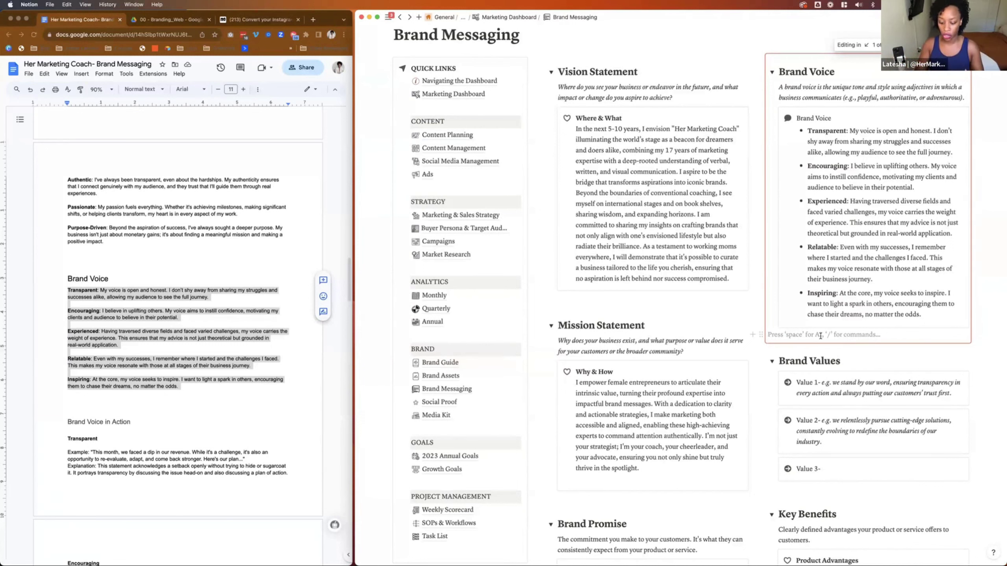
key(BackSpace)
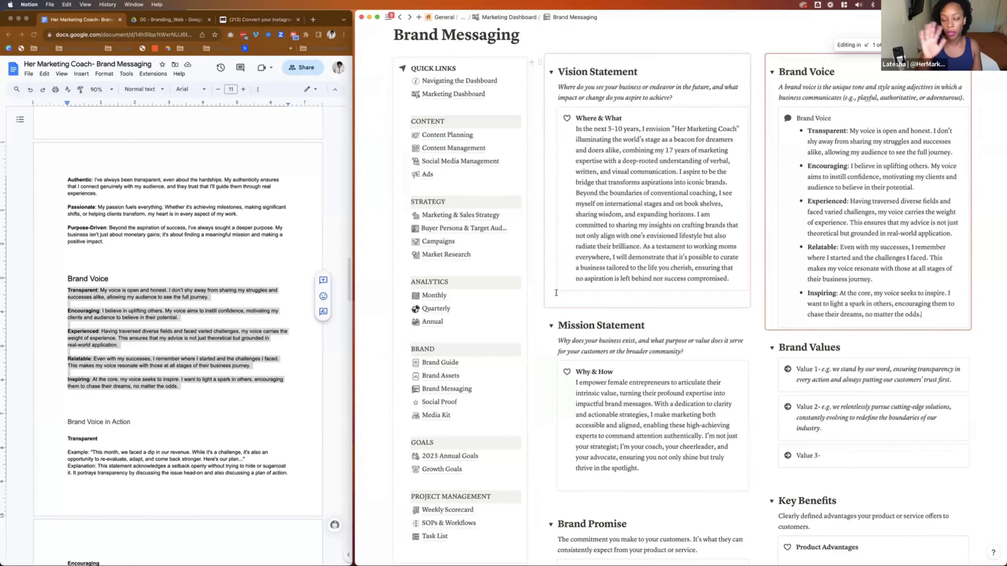
- Replace the "Value 1" label under Brand Values with "Empowering", copied from the Brand Personality section of the messaging document
scroll(634, 278, down, 5)
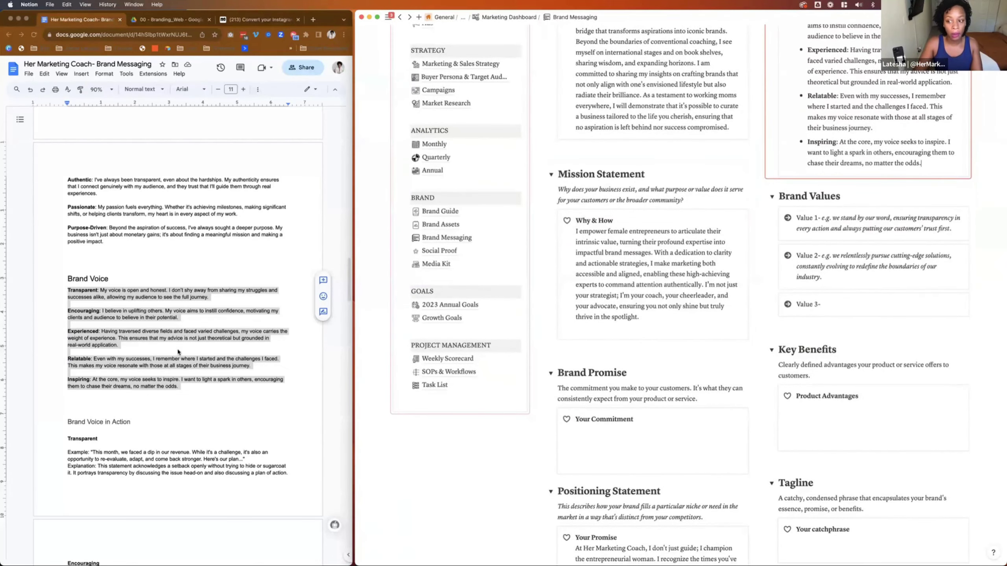
scroll(138, 346, down, 1)
scroll(137, 349, down, 4)
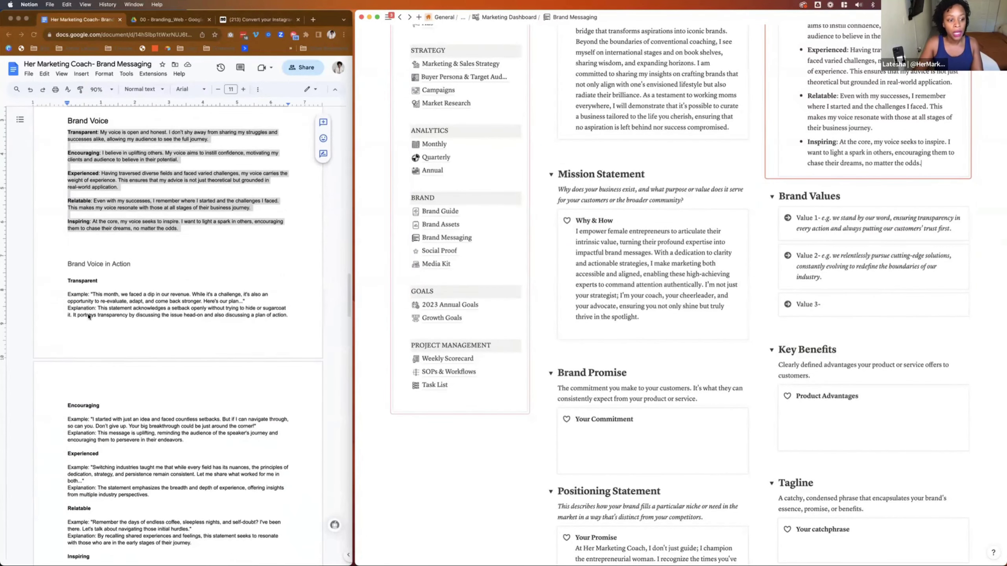
click(88, 305)
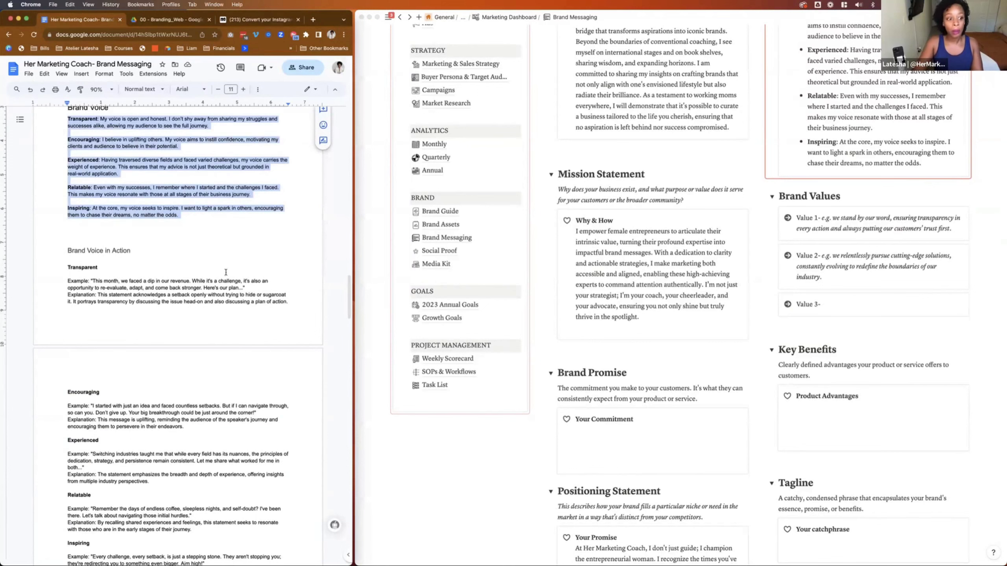
scroll(120, 280, up, 10)
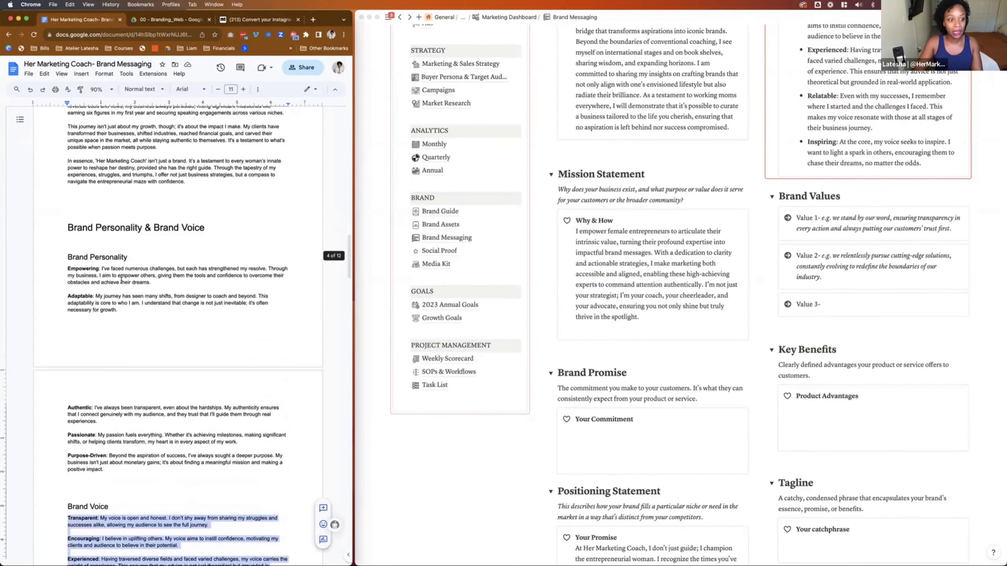
click(856, 231)
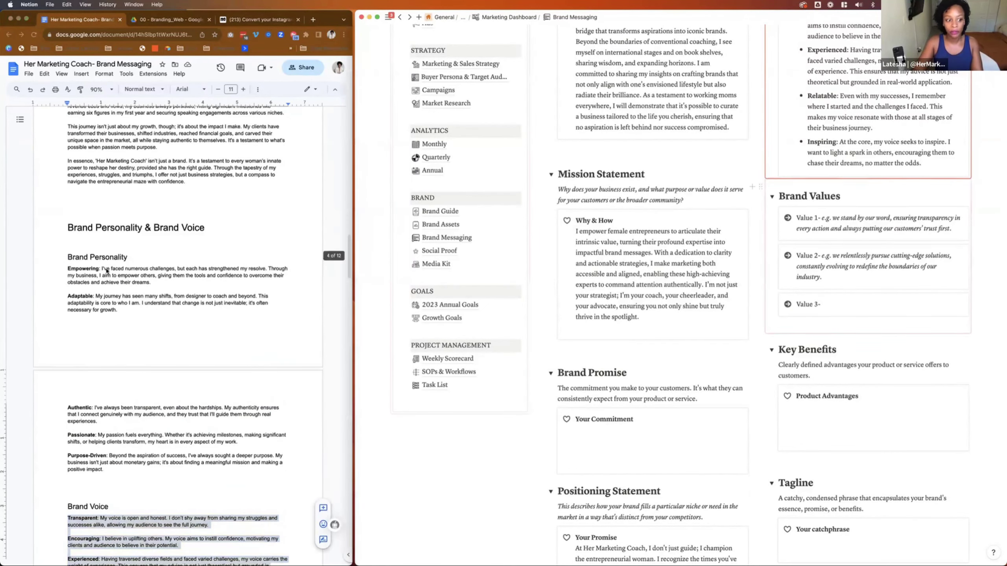
double_click(81, 268)
key(super+c)
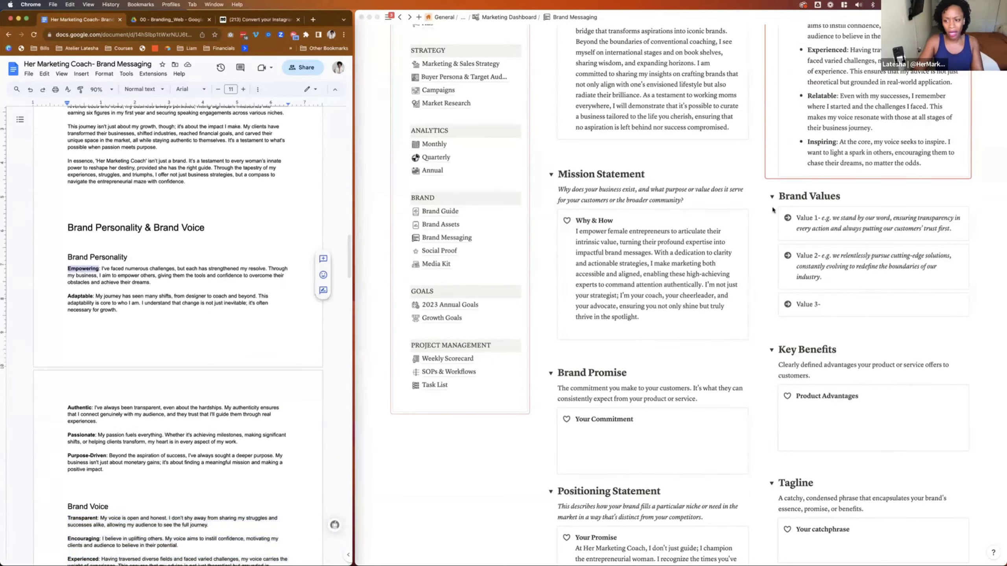
double_click(798, 218)
drag(797, 218, 816, 217)
key(super+v)
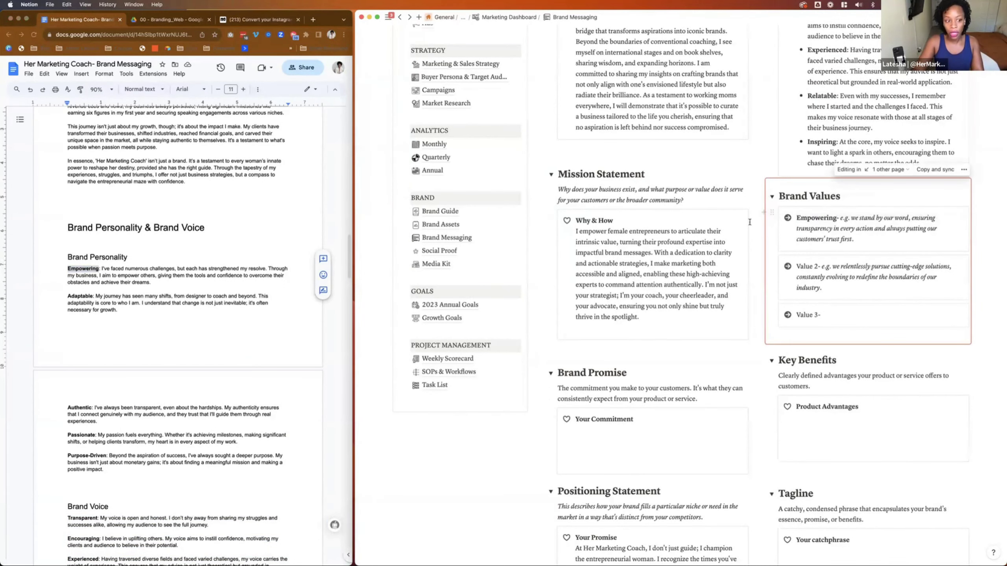
- Replace the example text of the Empowering value with the Empowering description copied from the messaging document
key(super+Tab)
drag(151, 283, 102, 266)
key(super+c)
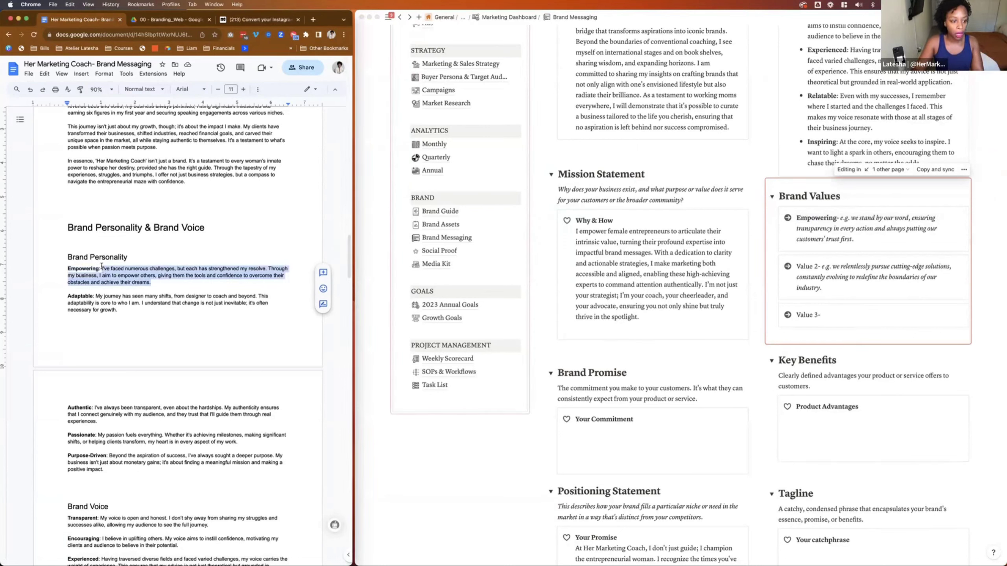
click(852, 240)
drag(852, 240, 840, 219)
key(super+v)
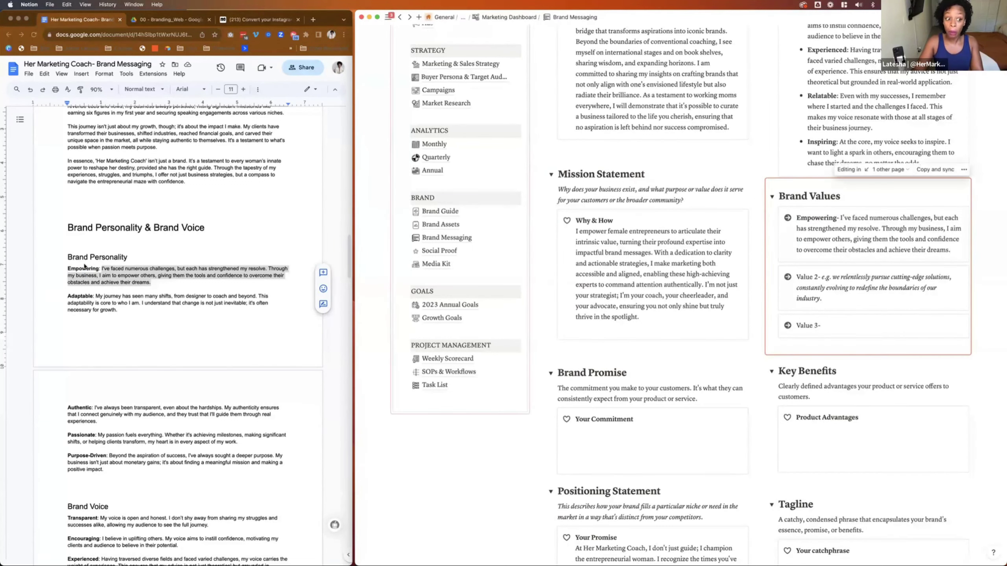
- Replace the "Value 2" label with "Adaptable", copied from the document's Brand Personality section
scroll(88, 267, down, 3)
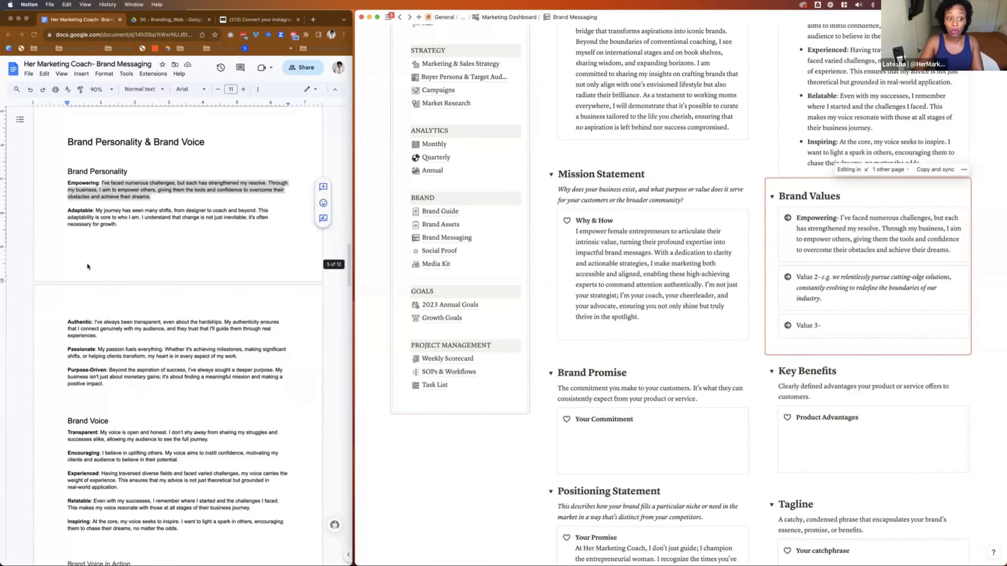
double_click(68, 210)
key(super+c)
drag(796, 277, 818, 277)
key(super+v)
- Replace the example text of the Adaptable value with the Adaptable description copied from the messaging document
click(109, 218)
drag(117, 225, 96, 211)
key(super+c)
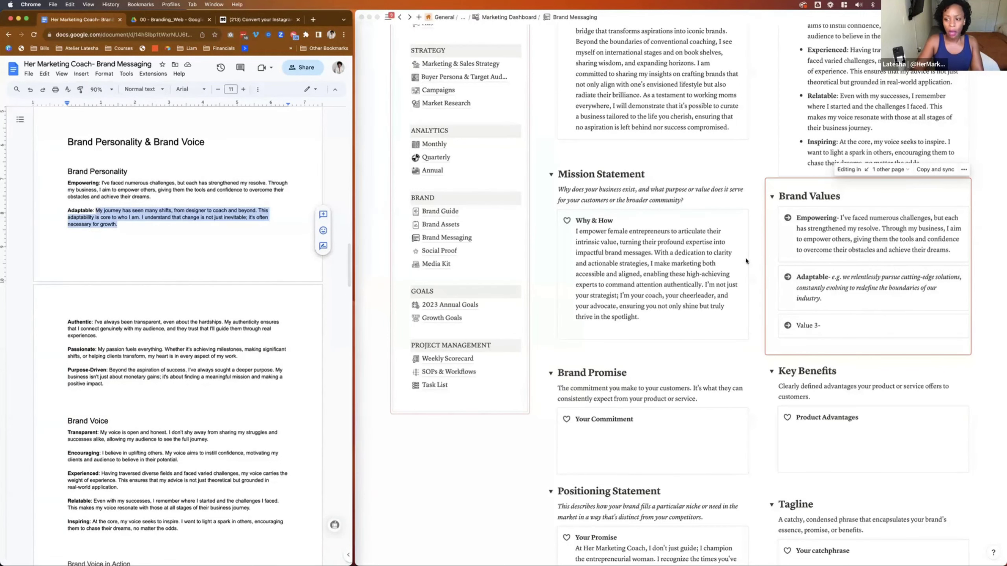
drag(851, 303, 832, 279)
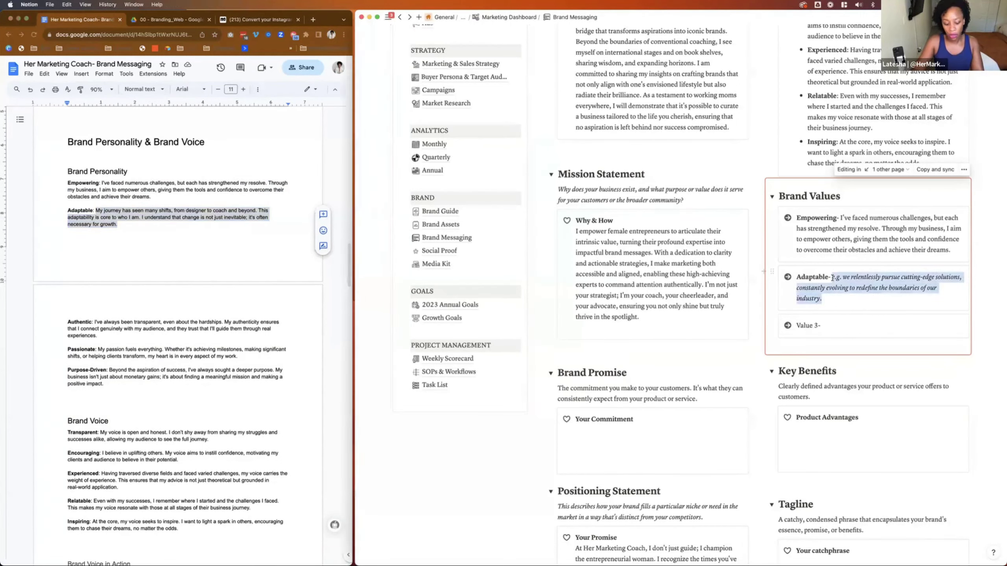
key(super+v)
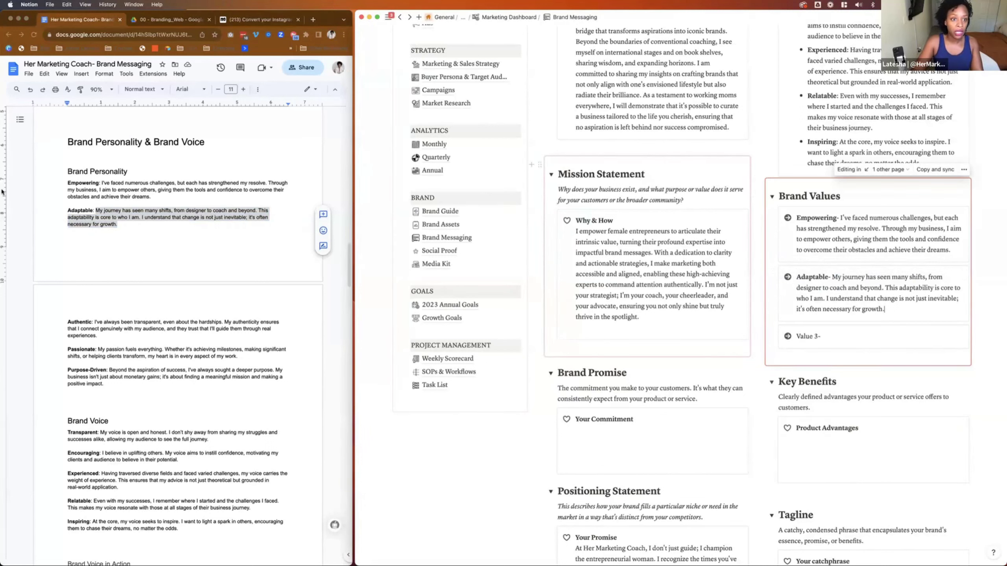
- Replace the "Value 3" label with "Authentic", copied from the document's Brand Personality section
double_click(80, 321)
key(super+c)
click(805, 336)
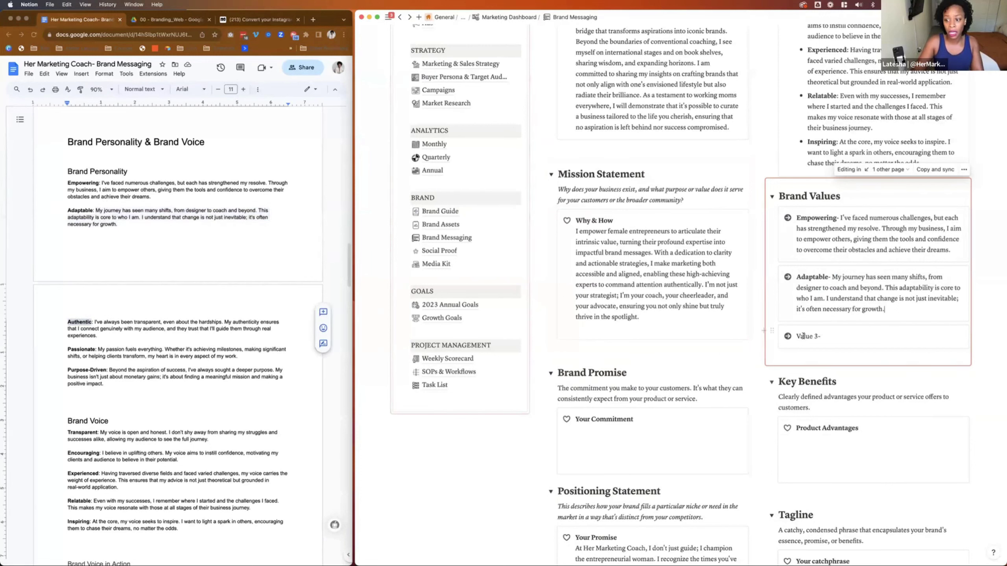
drag(805, 335, 815, 335)
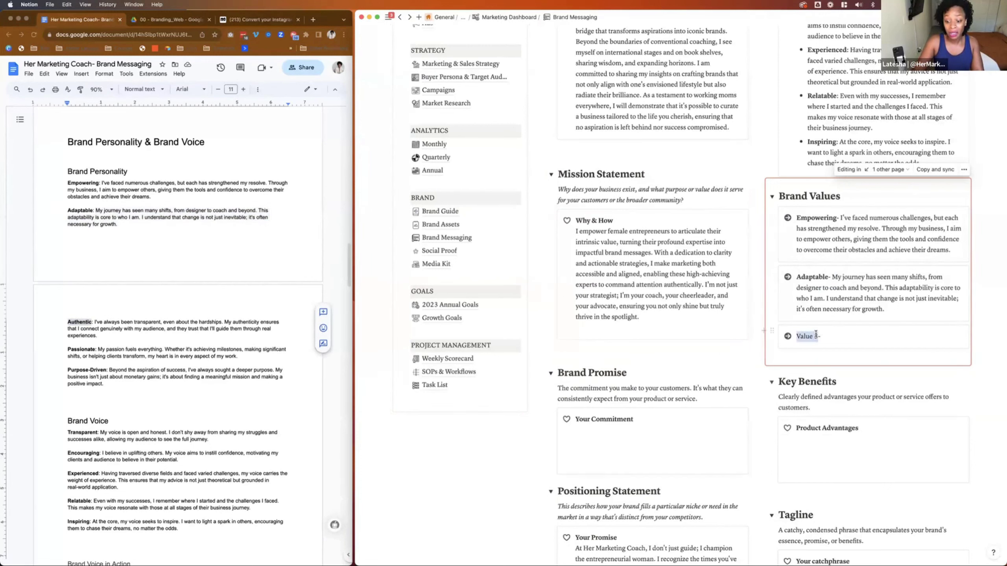
key(super+v)
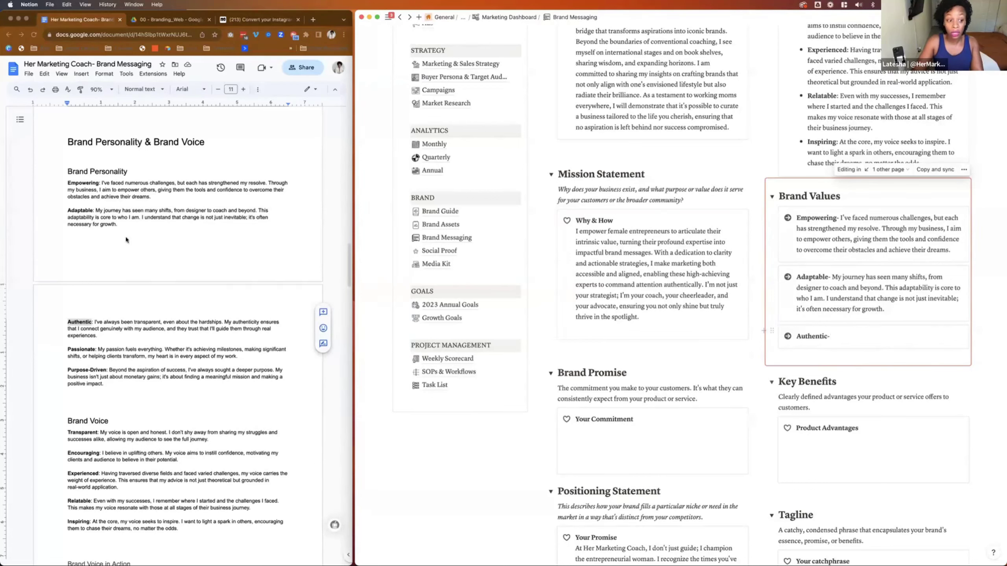
- Copy the Authentic description from the messaging document in after the "Authentic-" label
drag(98, 336, 95, 322)
key(super+c)
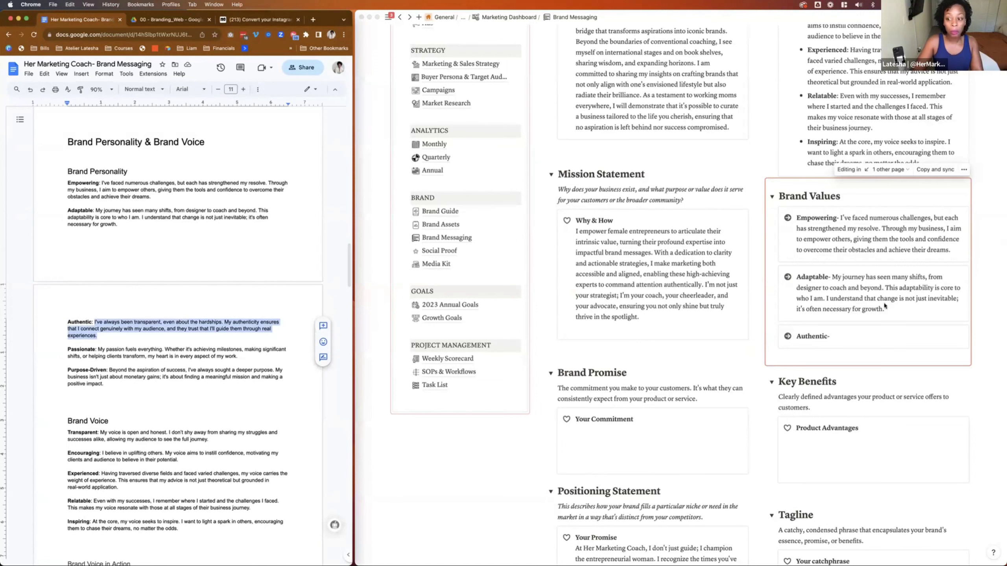
click(847, 337)
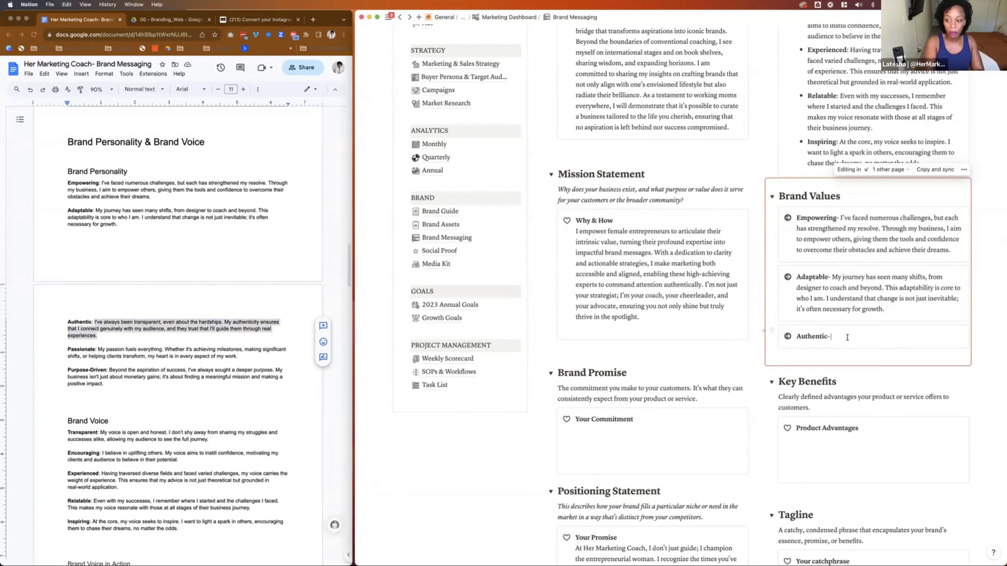
key(super+v)
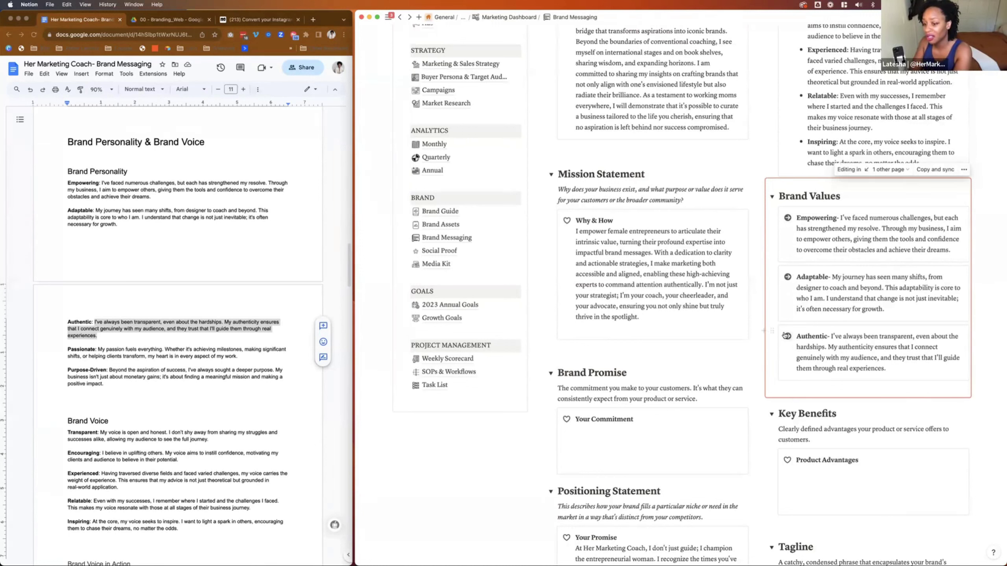
- Duplicate the Authentic callout twice to make room for two more brand values
click(770, 330)
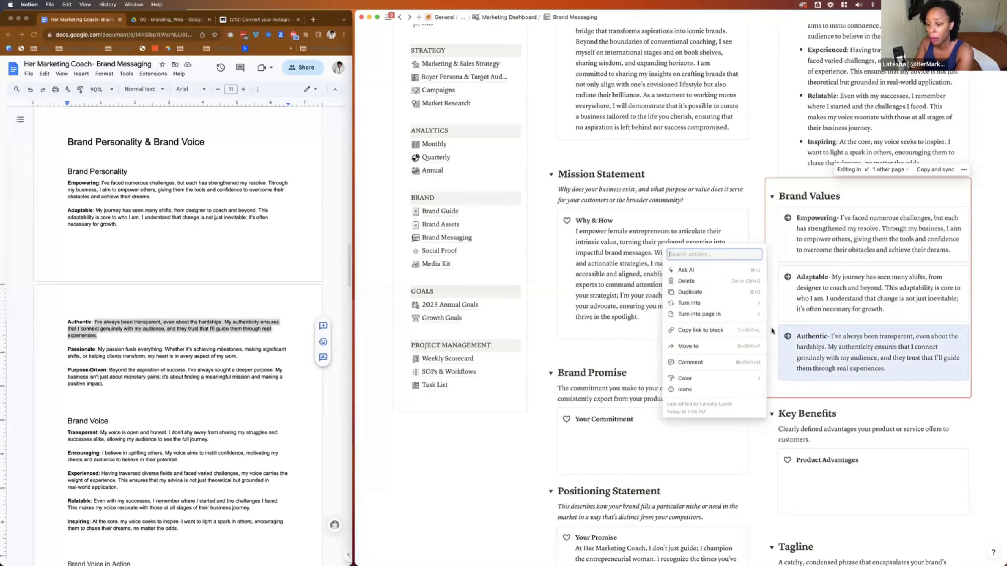
click(702, 292)
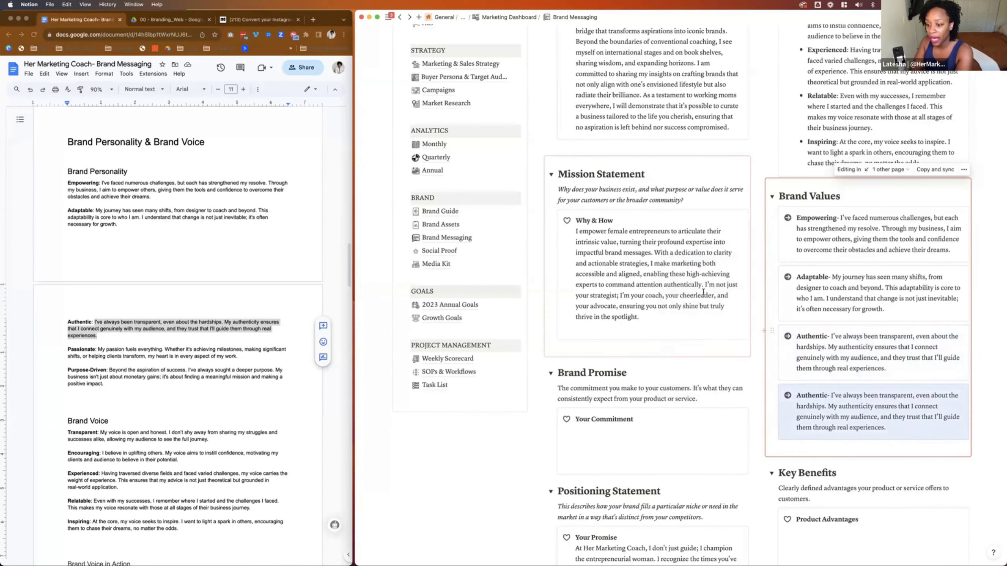
click(772, 390)
click(701, 352)
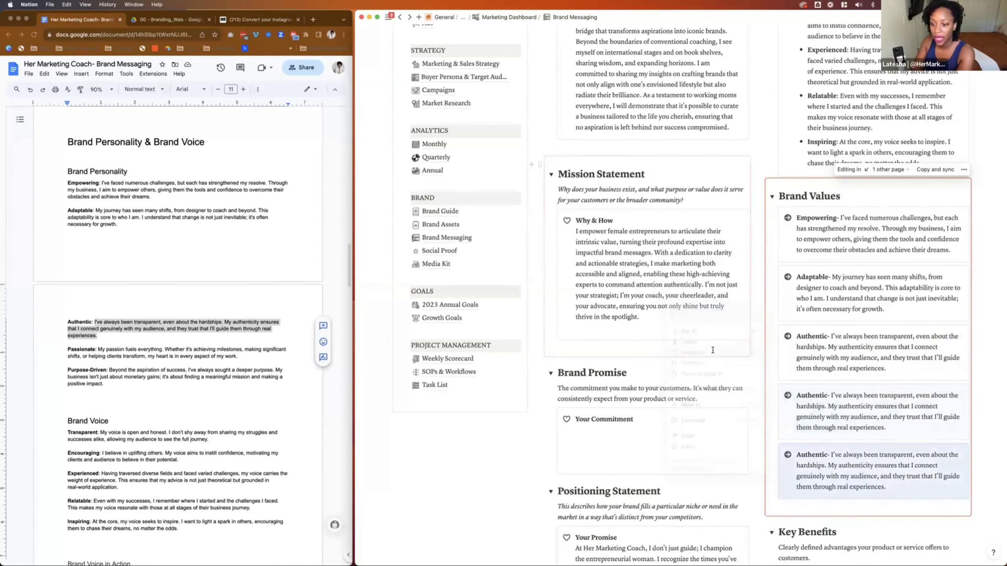
- Replace the label of the fourth brand value callout with "Passionate", copied from the messaging document
click(83, 349)
double_click(83, 349)
key(super+c)
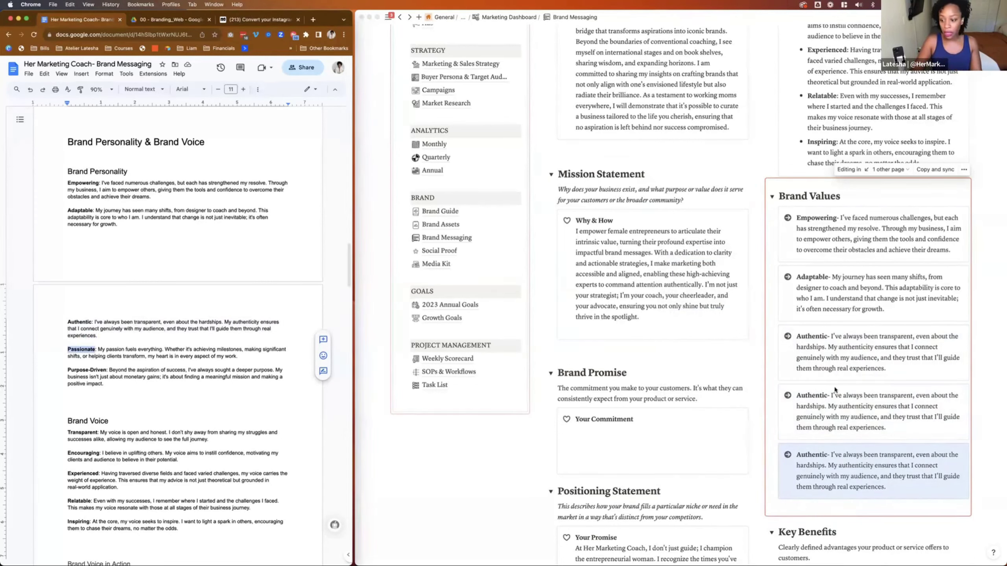
double_click(811, 395)
key(super+v)
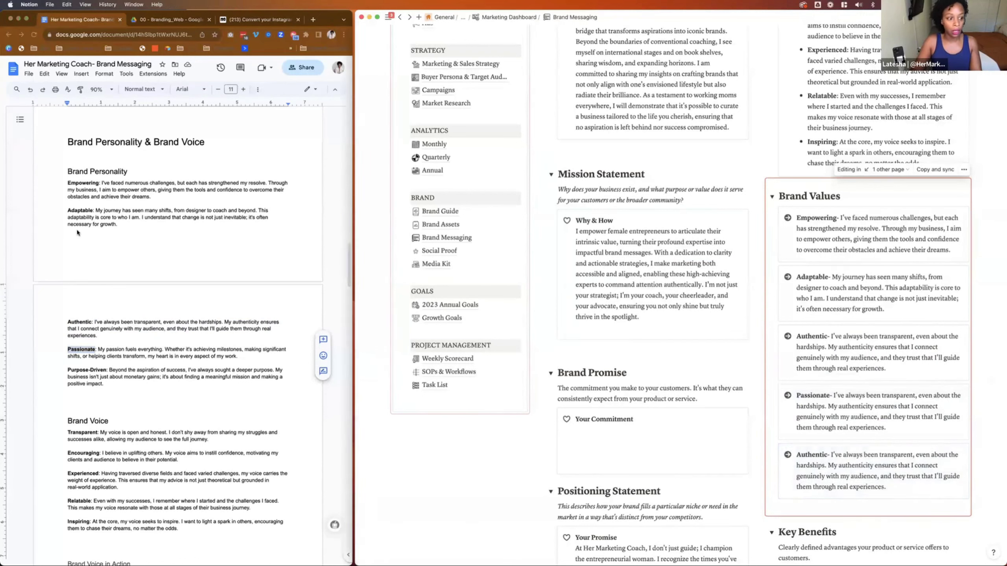
- Replace the duplicated text of the Passionate value with the Passionate description copied from the messaging document
click(99, 349)
shift+click(245, 358)
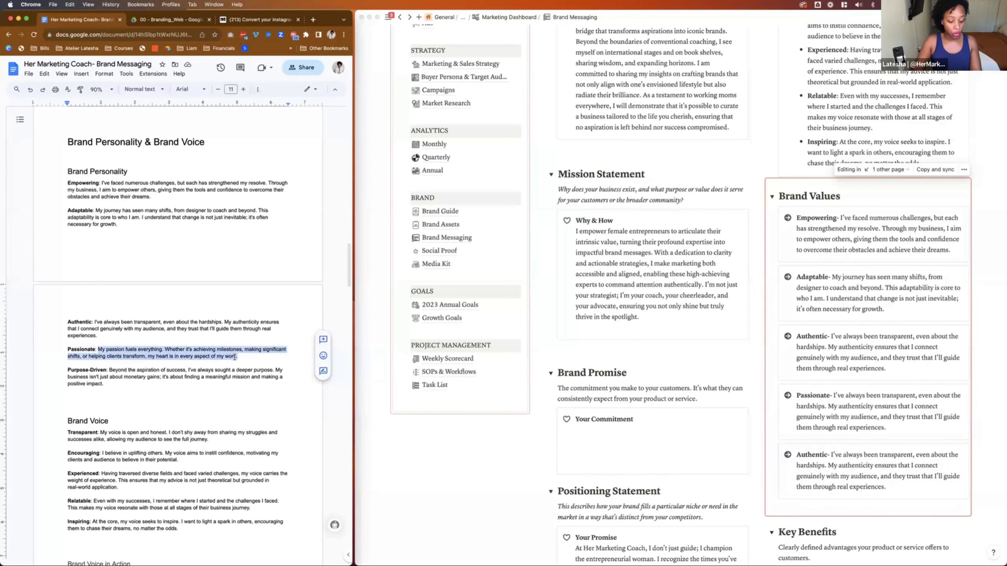
key(super+c)
click(848, 406)
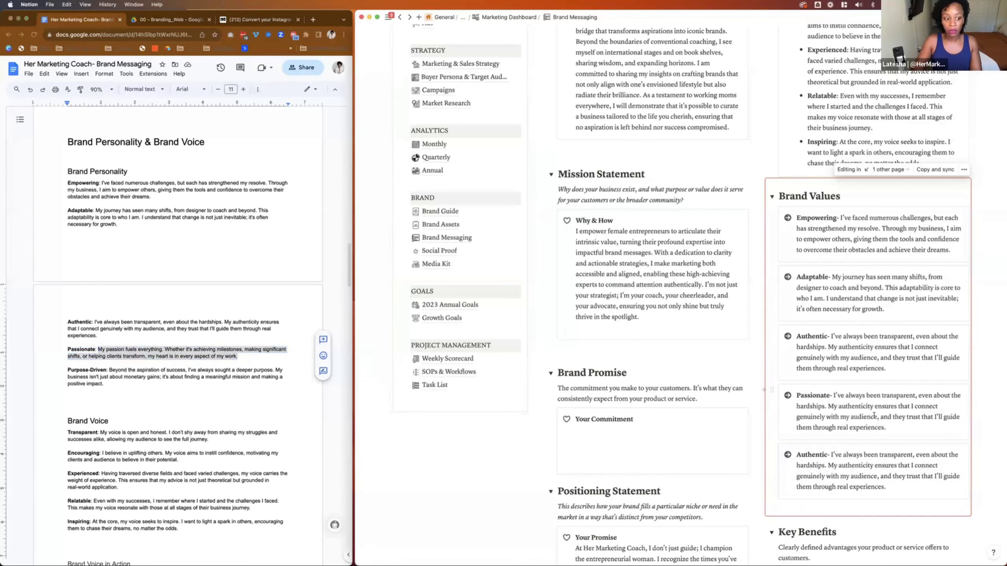
drag(892, 429, 834, 397)
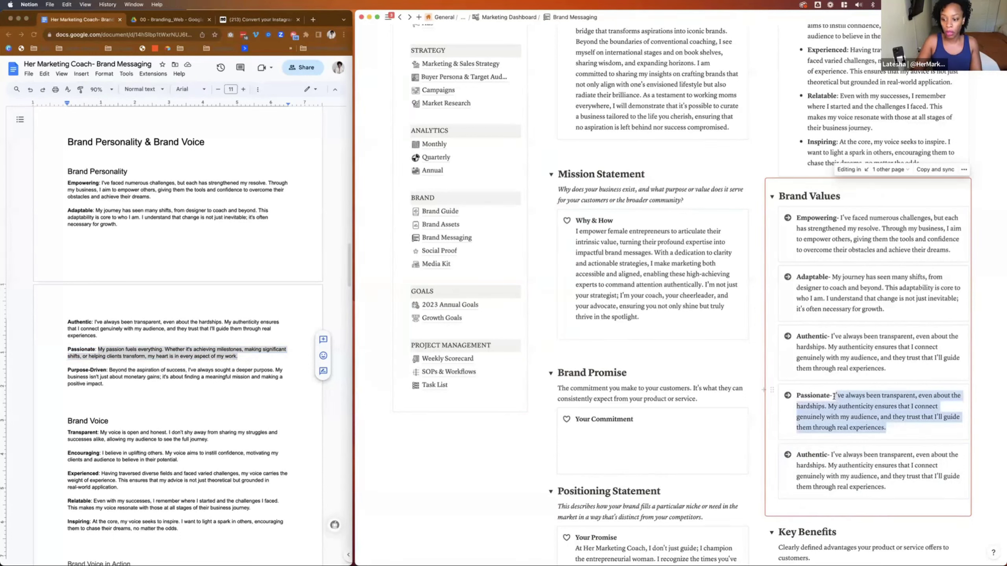
key(super+v)
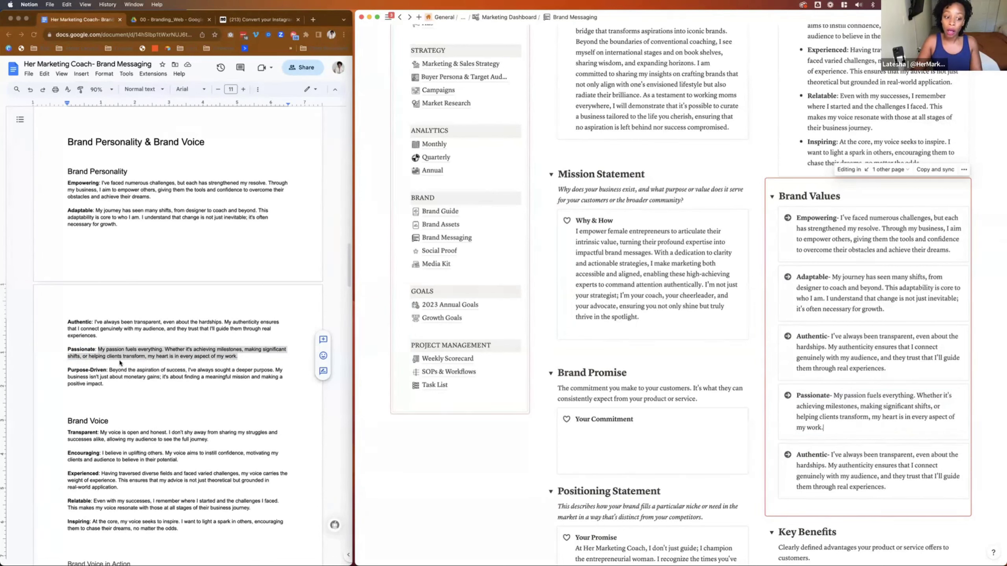
- Replace the label of the fifth brand value callout with "Purpose-Driven", copied from the messaging document
click(67, 370)
drag(66, 370, 105, 369)
key(super+c)
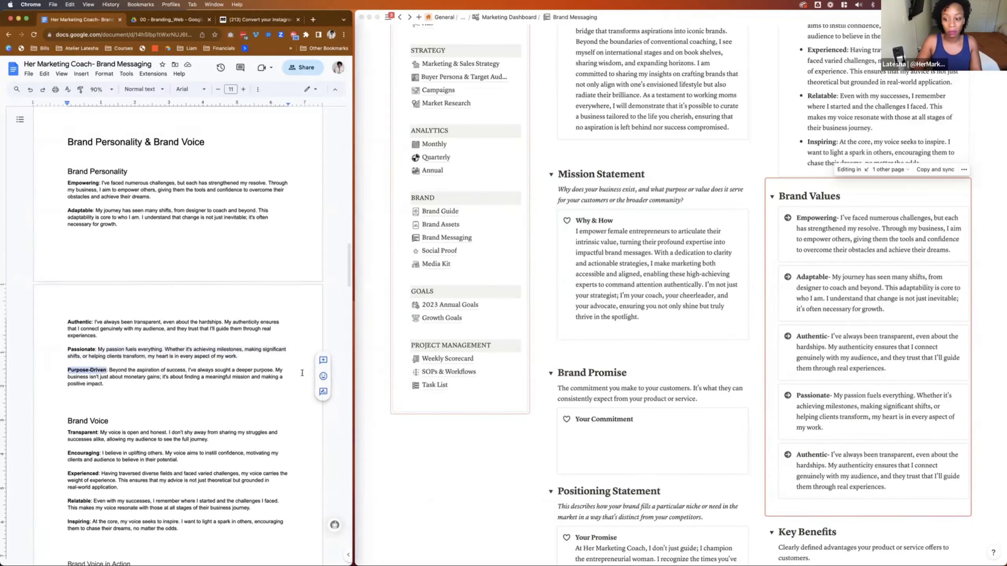
double_click(809, 455)
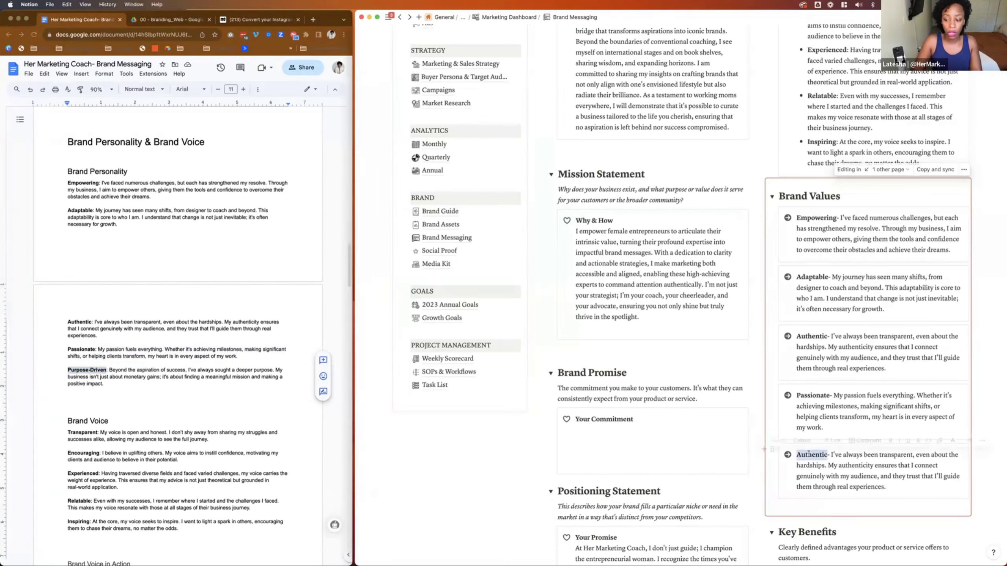
key(super+v)
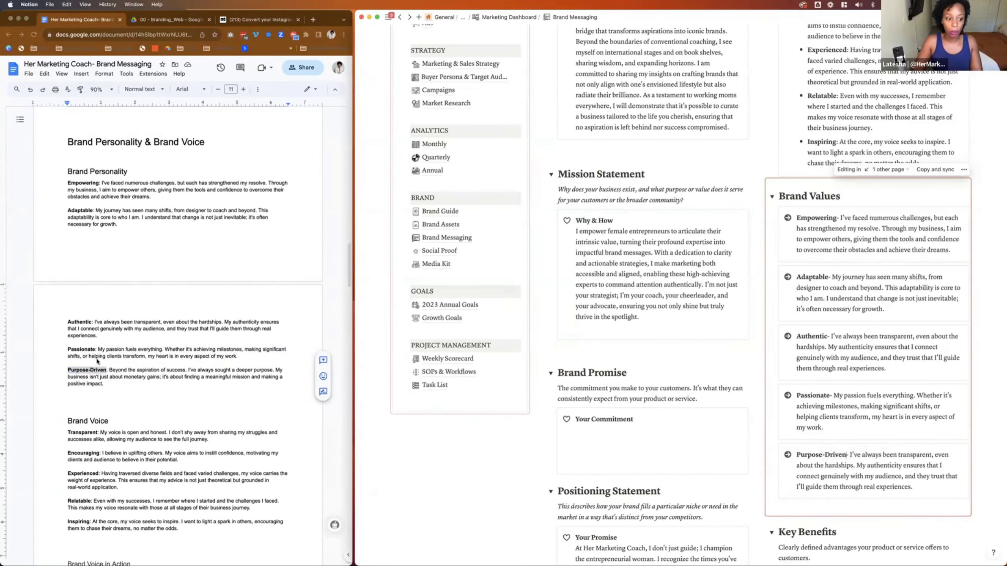
- Replace the duplicated text of the Purpose-Driven value with the Purpose-Driven description copied from the messaging document
click(106, 377)
drag(104, 384, 110, 371)
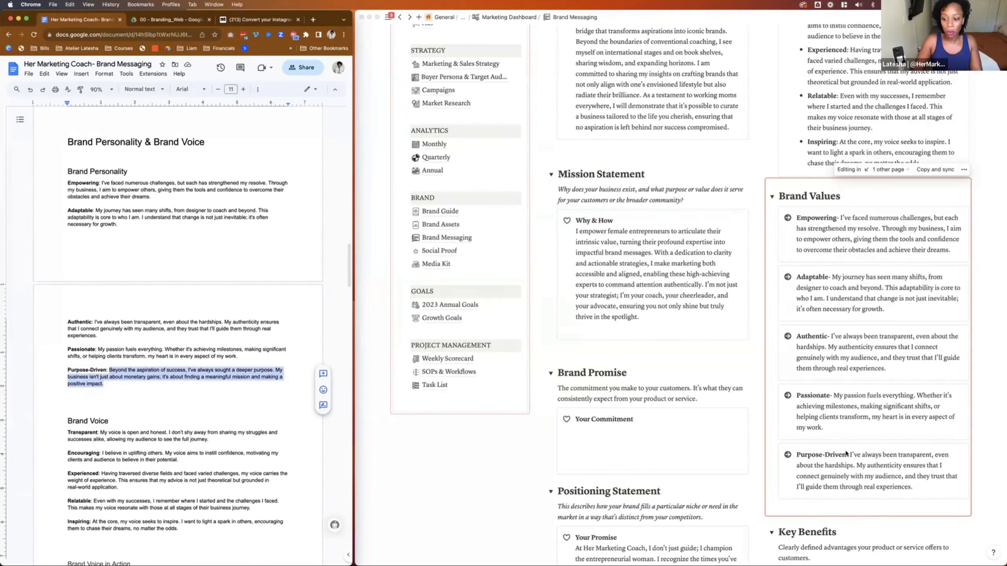
click(878, 473)
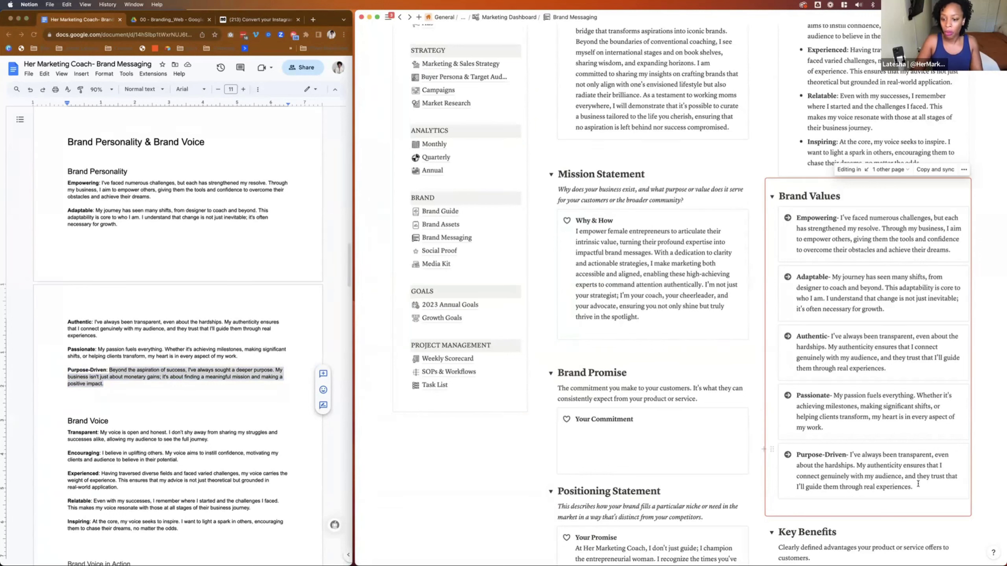
drag(913, 487, 848, 455)
key(super+v)
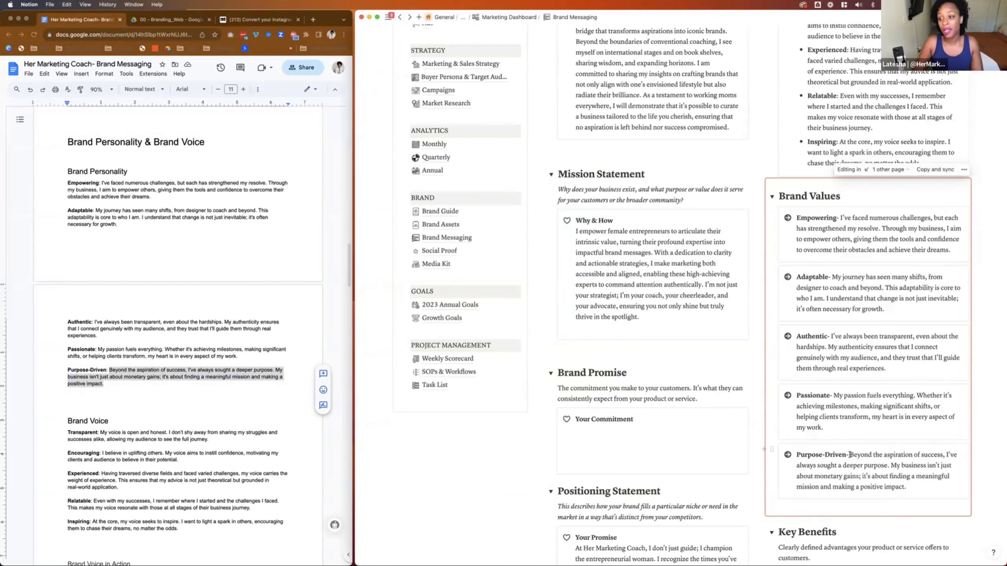
click(992, 353)
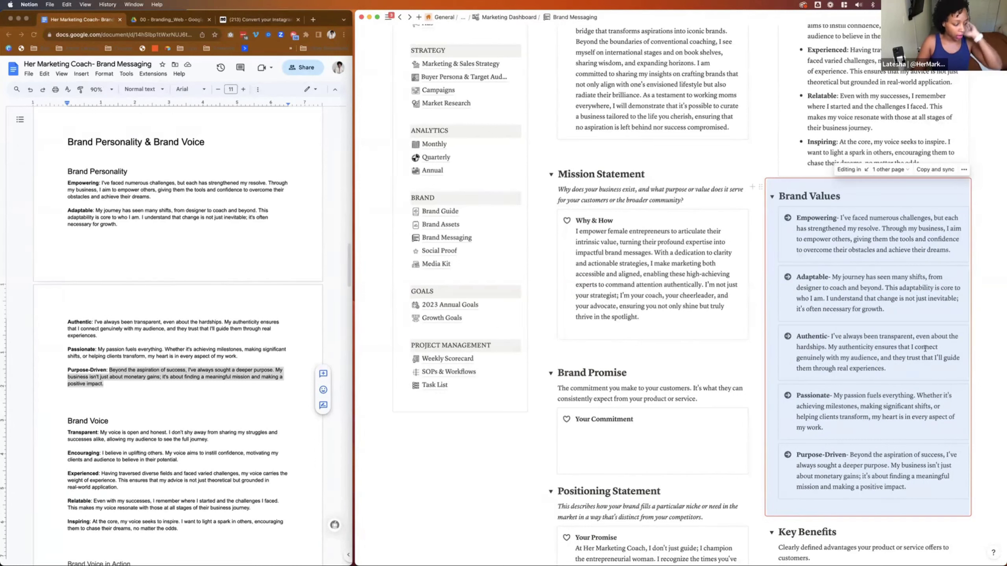
- Examine the empty Key Benefits section and look through the messaging document for product advantages that could fill it
scroll(920, 333, down, 5)
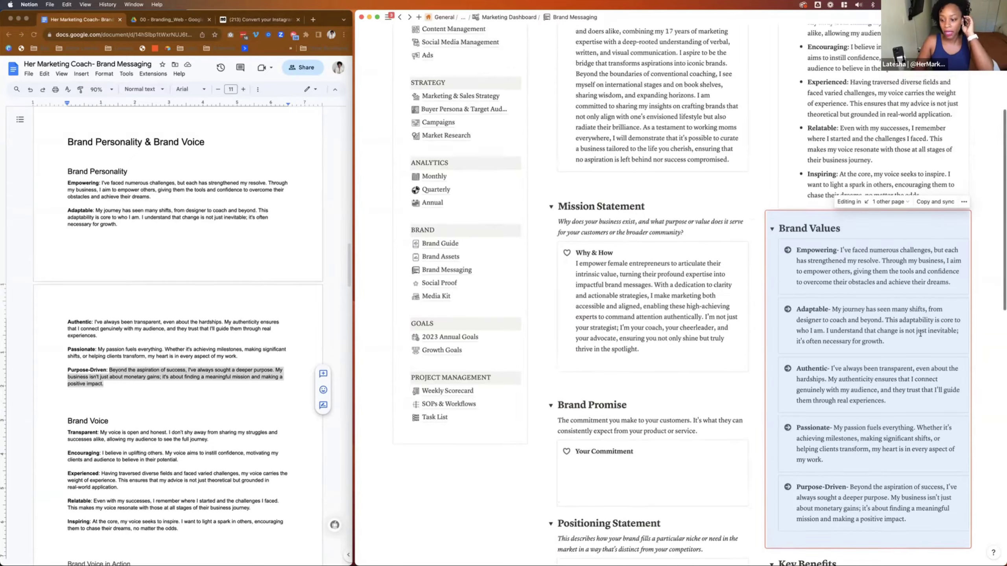
scroll(923, 339, down, 2)
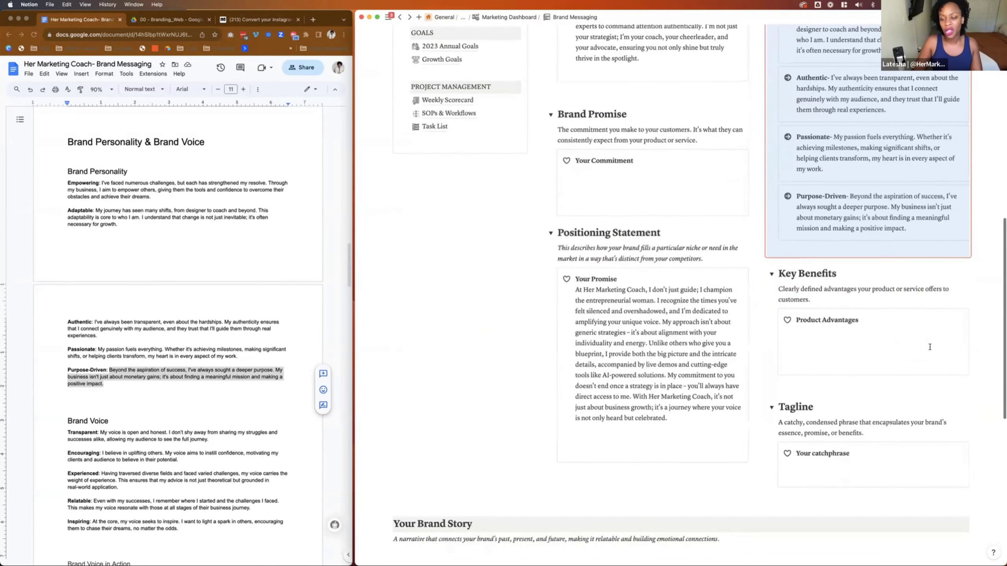
click(979, 323)
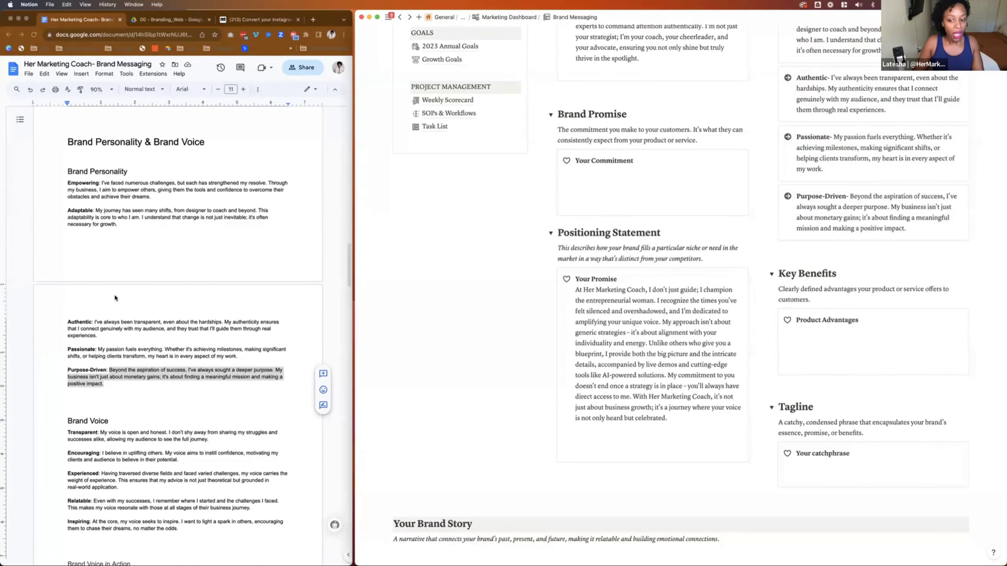
scroll(115, 297, down, 20)
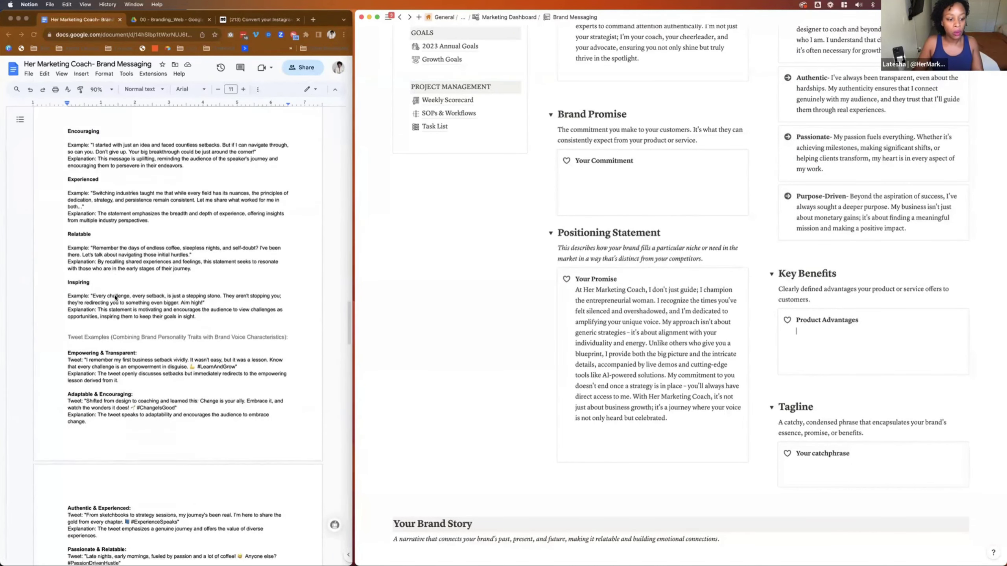
scroll(115, 297, down, 20)
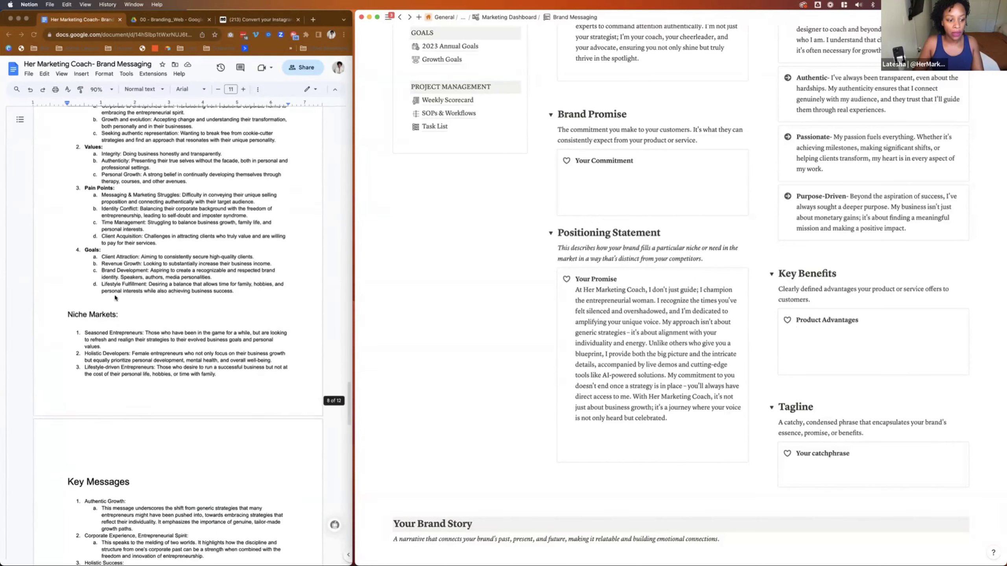
scroll(115, 298, down, 10)
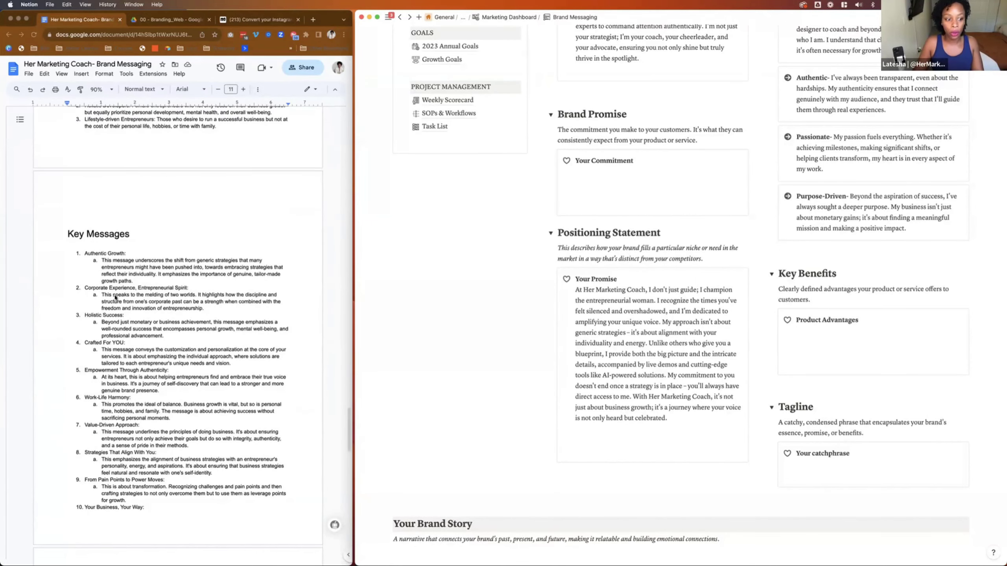
scroll(115, 297, down, 5)
scroll(115, 297, up, 15)
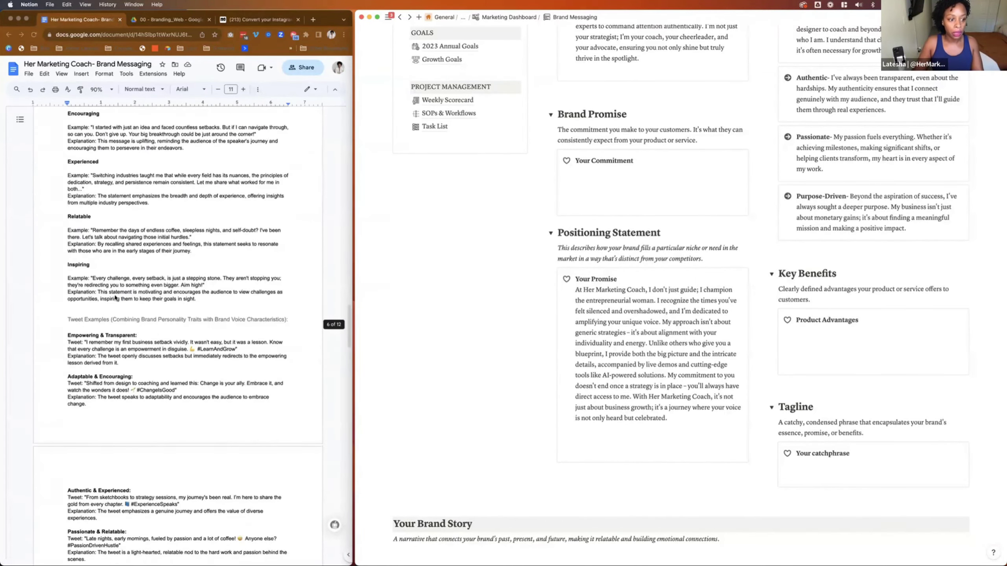
scroll(115, 297, up, 20)
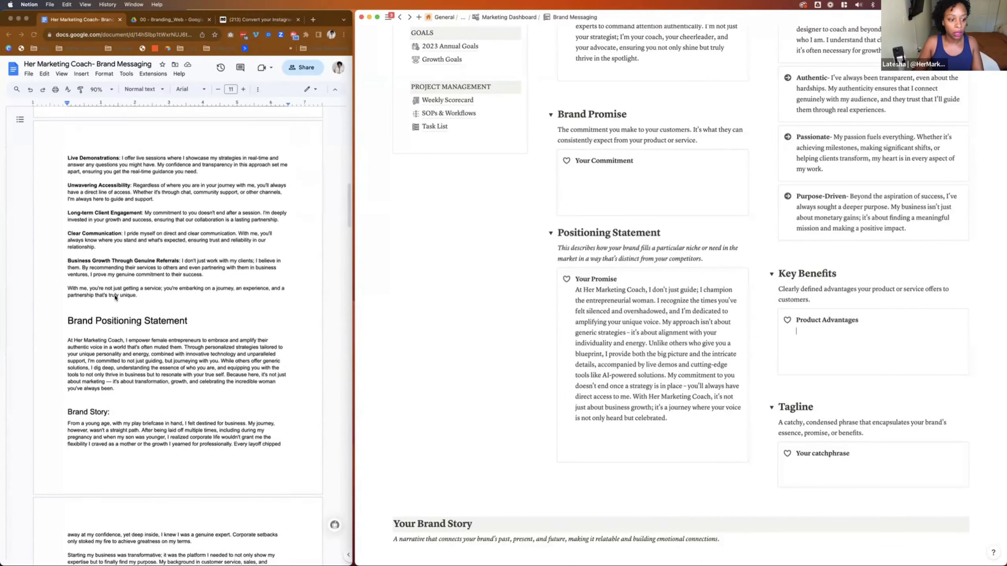
scroll(115, 297, up, 7)
scroll(131, 296, up, 1)
- Review the remaining Brand Messaging sections through Your Brand Story and scan the messaging document for matching text
scroll(813, 321, up, 5)
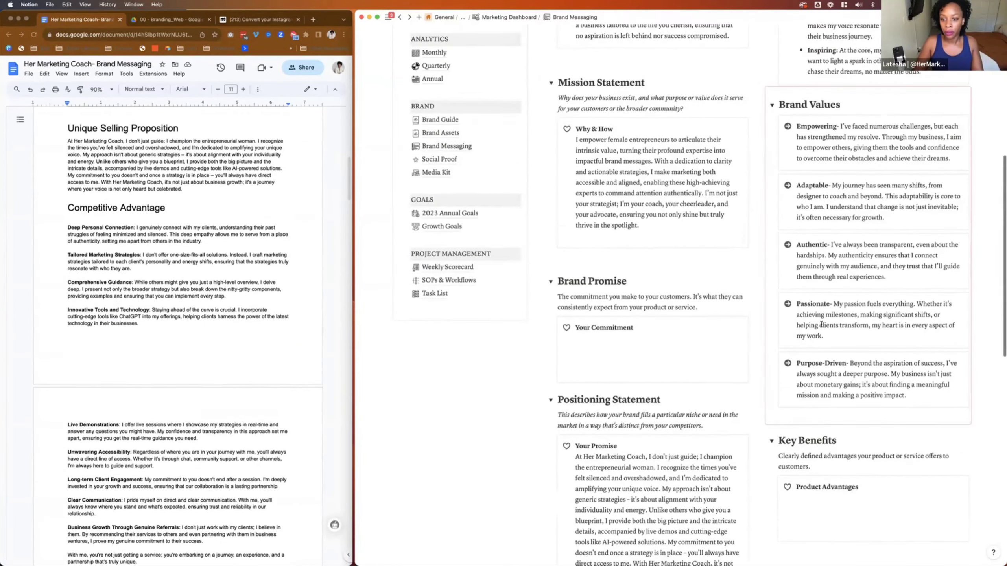
scroll(820, 324, up, 5)
scroll(820, 325, down, 20)
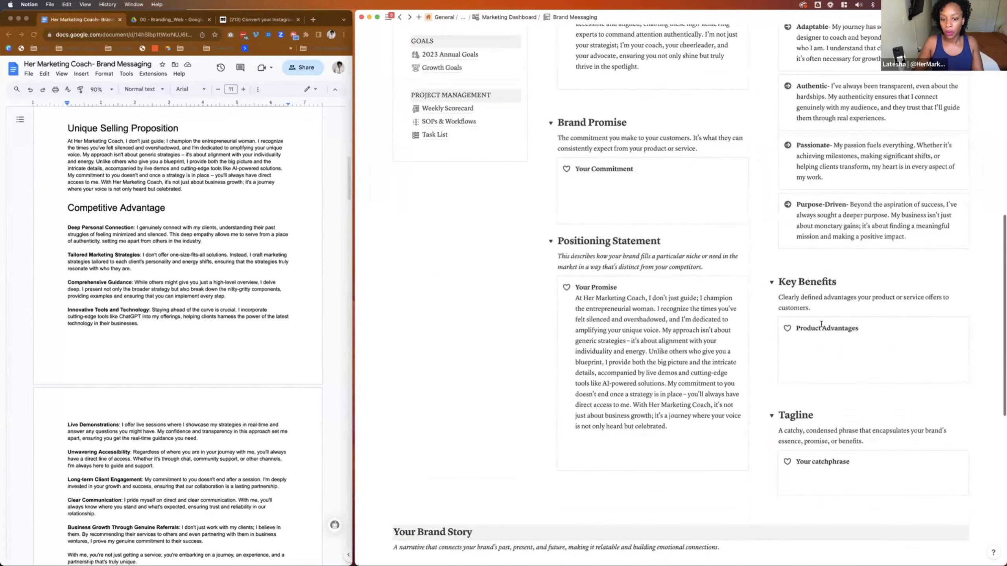
scroll(297, 333, down, 20)
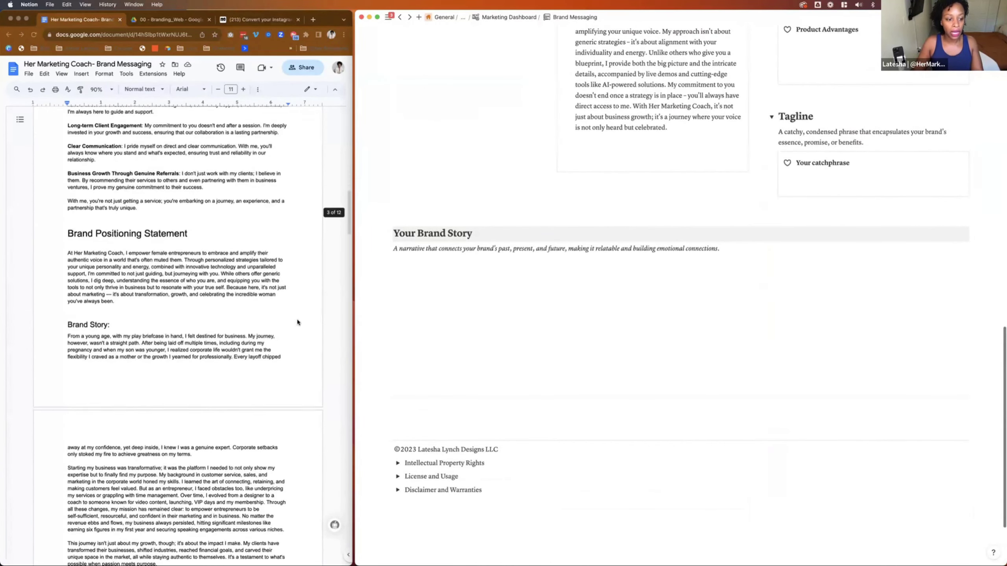
scroll(298, 322, down, 20)
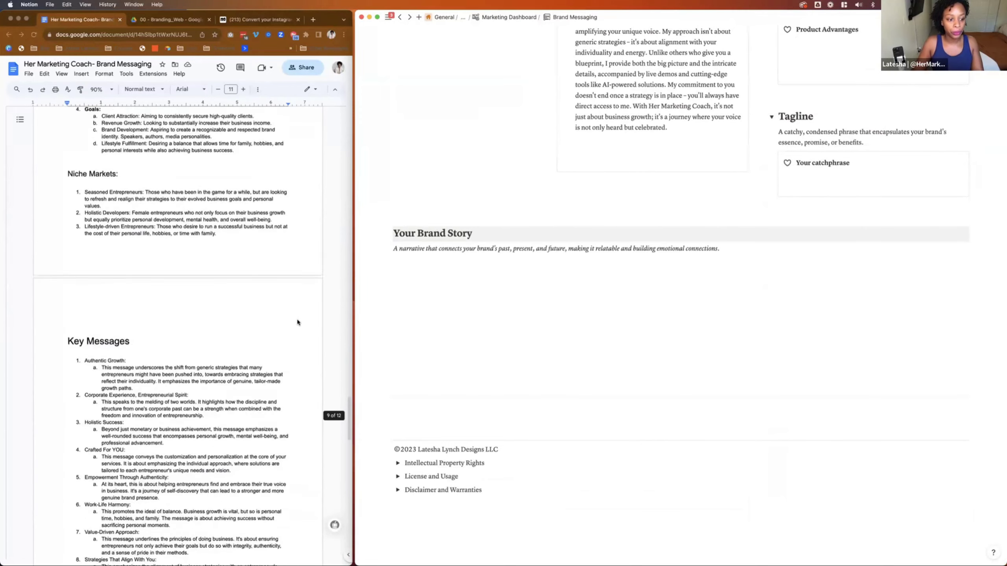
scroll(297, 322, down, 15)
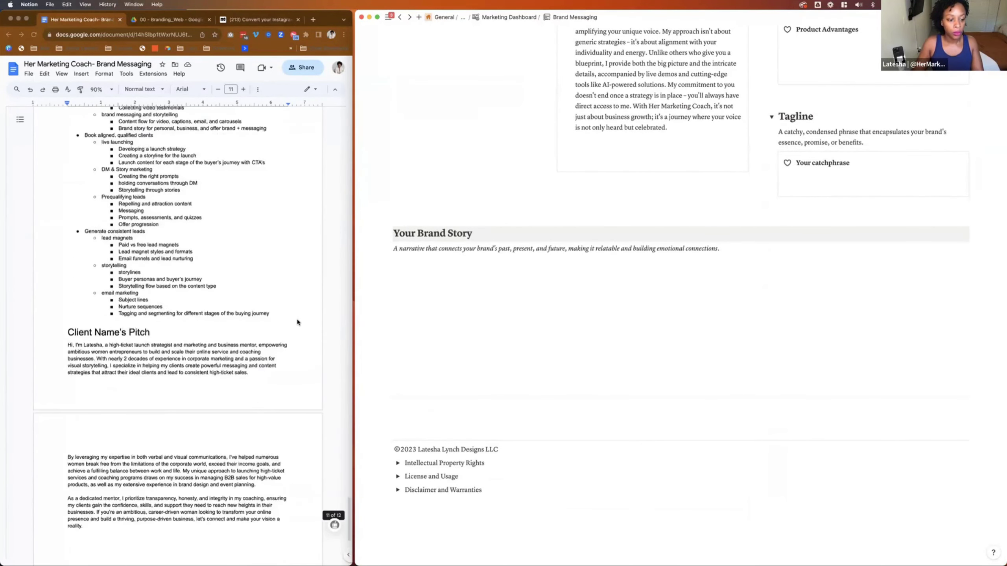
click(231, 306)
scroll(158, 258, up, 15)
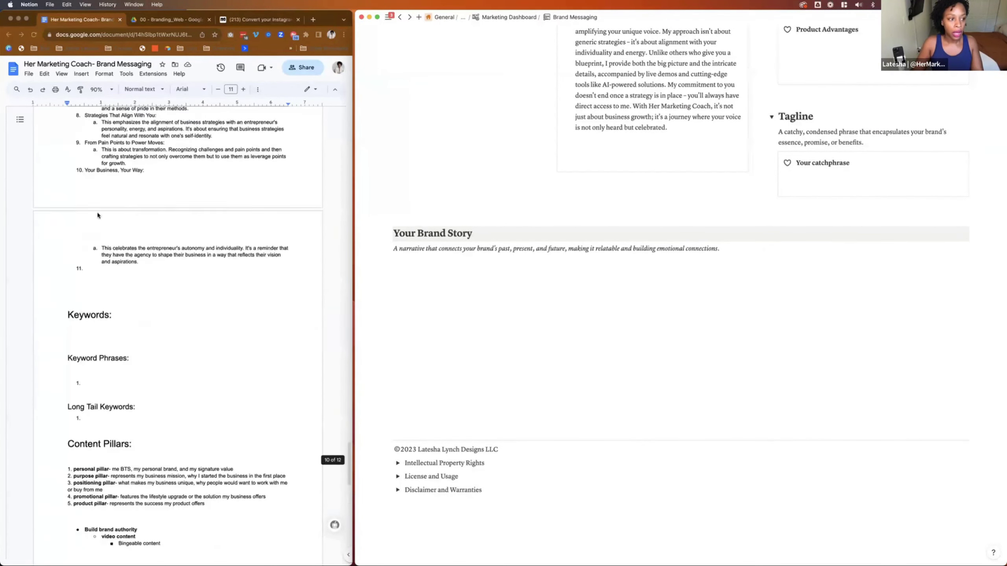
- Copy the full Brand Story text from the messaging document and paste it below the description under Your Brand Story
click(19, 123)
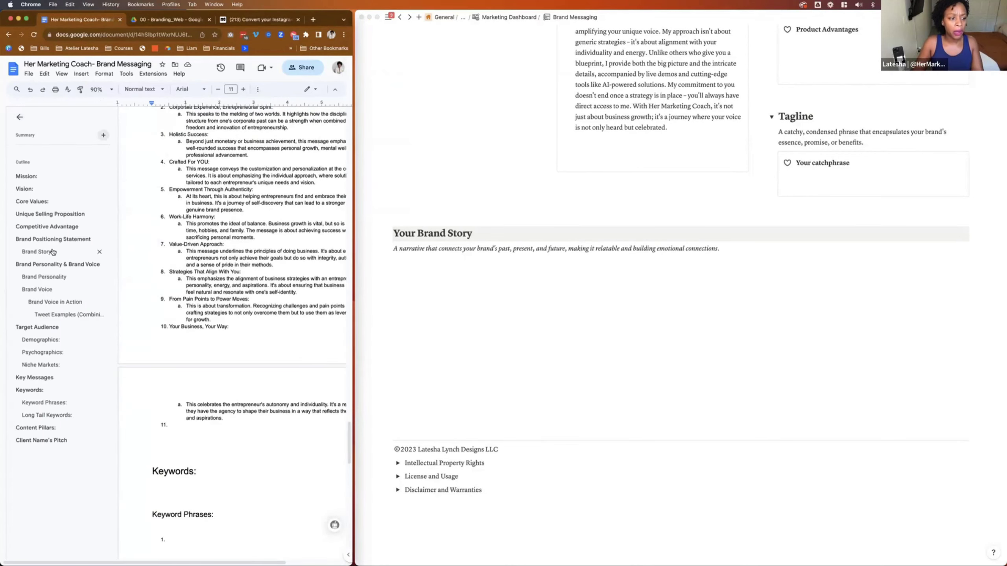
click(44, 252)
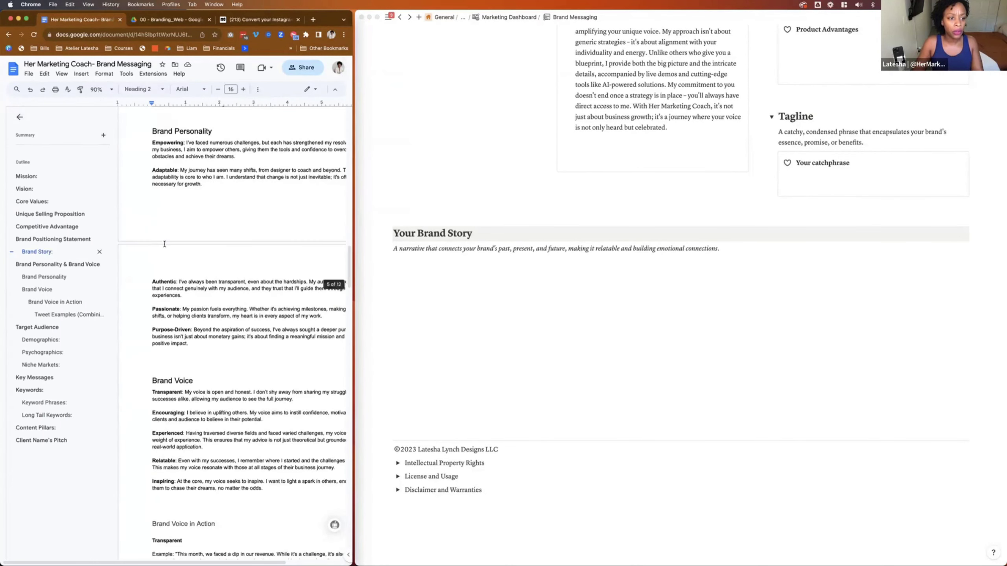
click(20, 117)
drag(75, 203, 207, 412)
key(super+c)
click(416, 261)
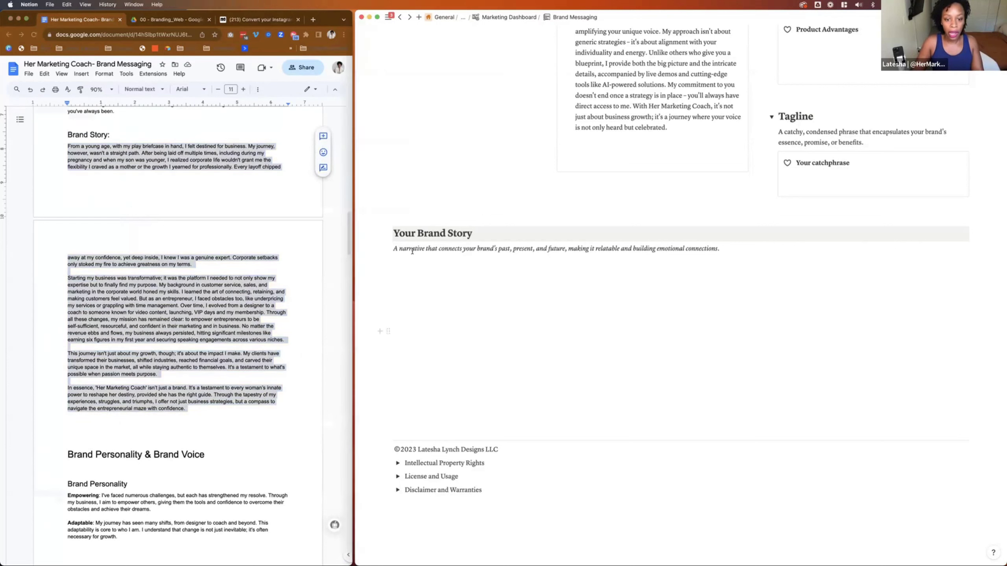
triple_click(412, 250)
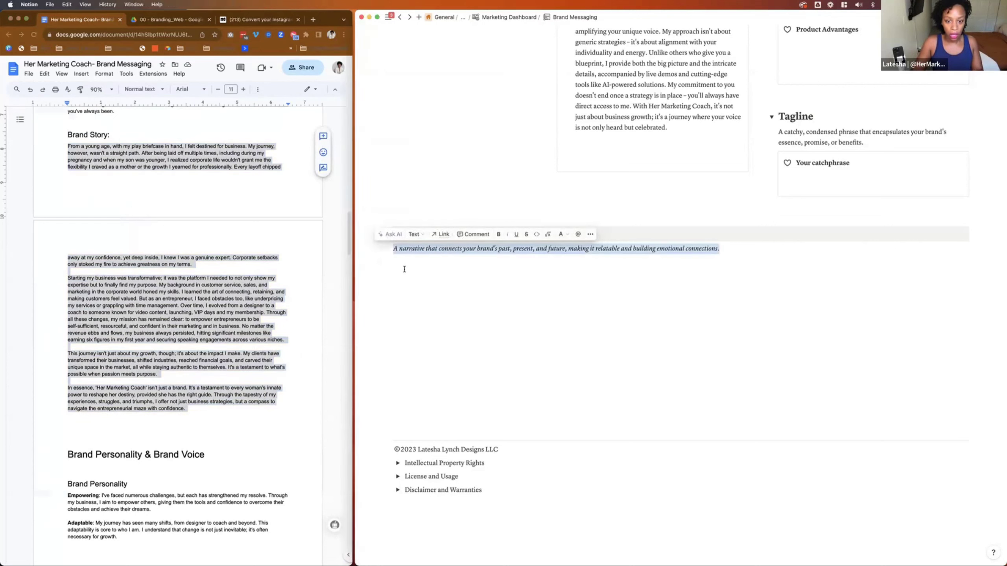
click(404, 269)
key(super+v)
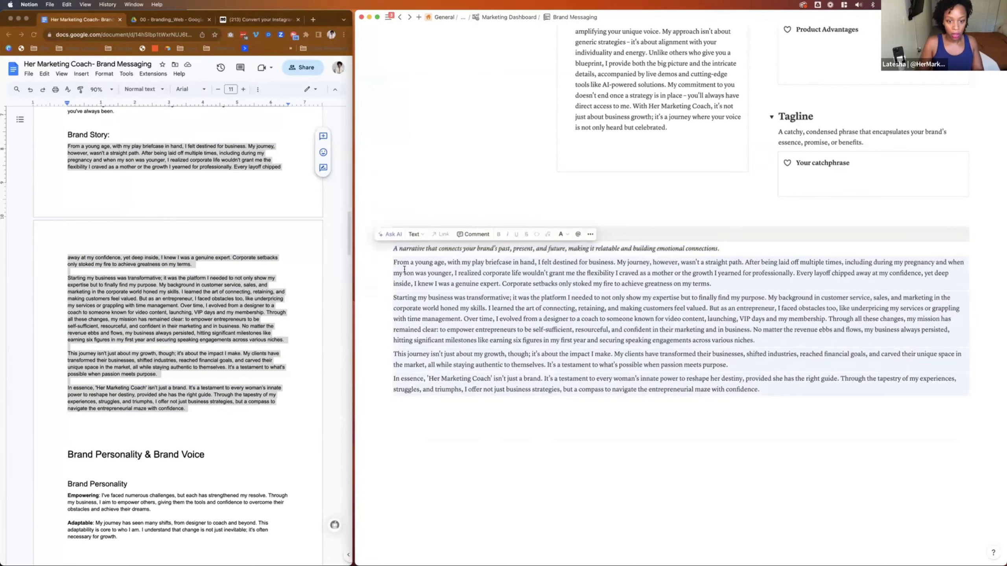
- Delete the italic placeholder description and its empty line beneath the Your Brand Story heading
triple_click(444, 248)
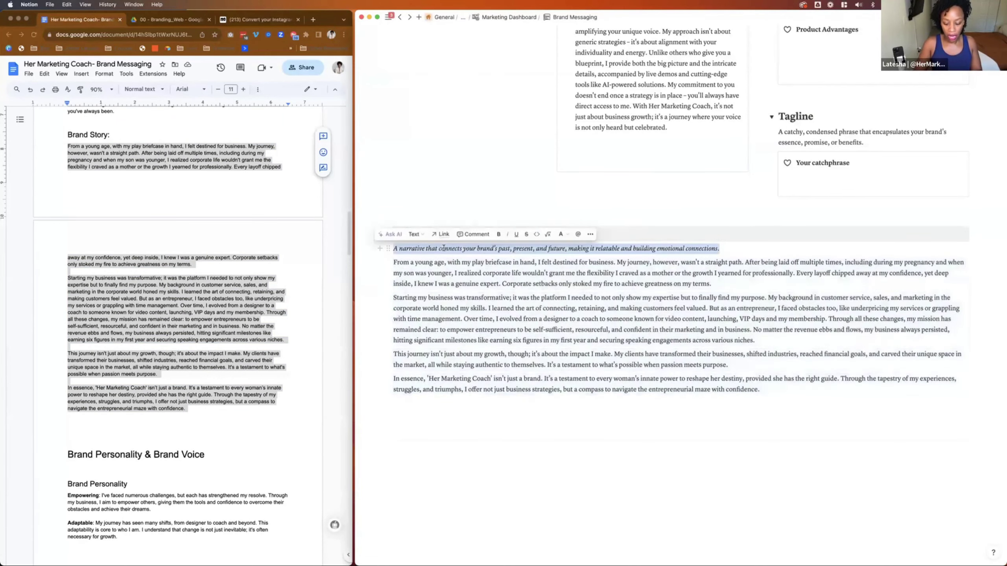
key(BackSpace)
key(BackSpace)
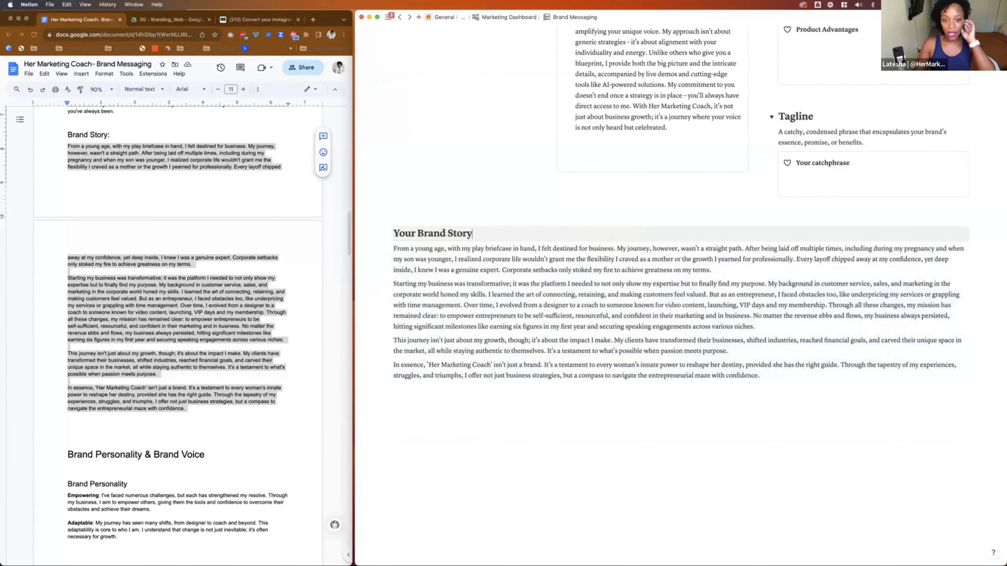
- Open the Brand Guide page linked to the synced Mission Statement and review its synced sections with the Notion window enlarged
scroll(559, 163, up, 5)
scroll(629, 112, up, 6)
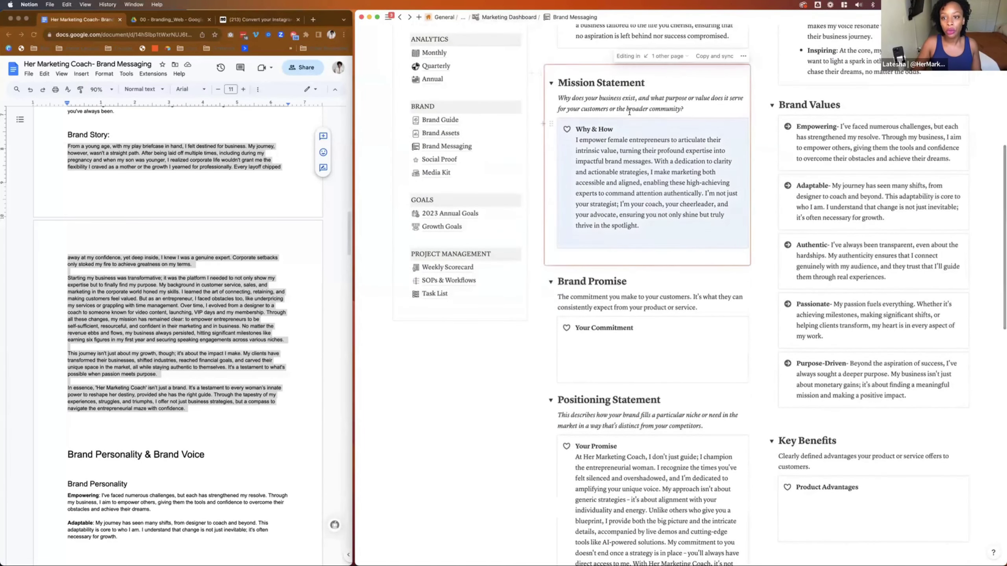
click(667, 56)
click(604, 71)
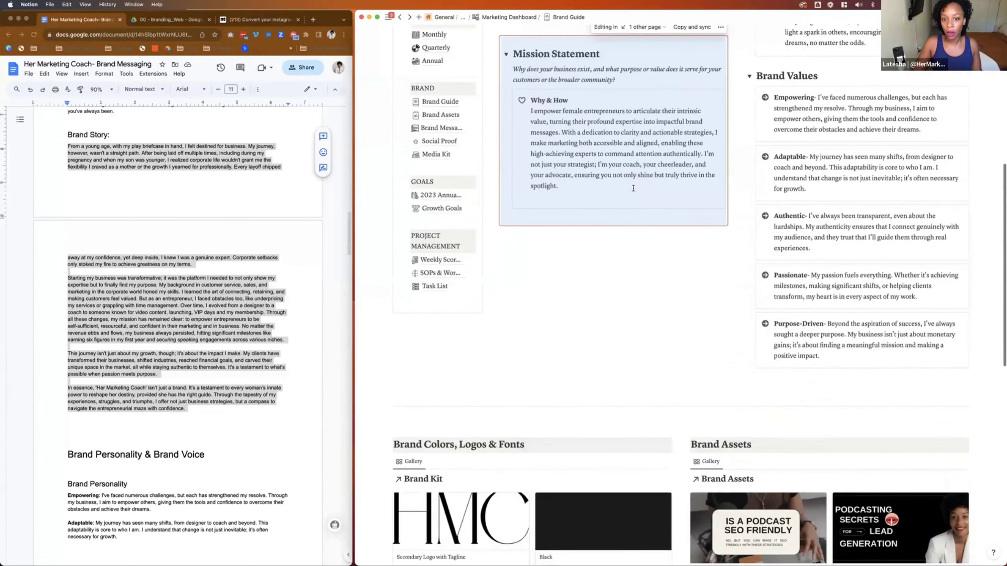
scroll(634, 189, up, 10)
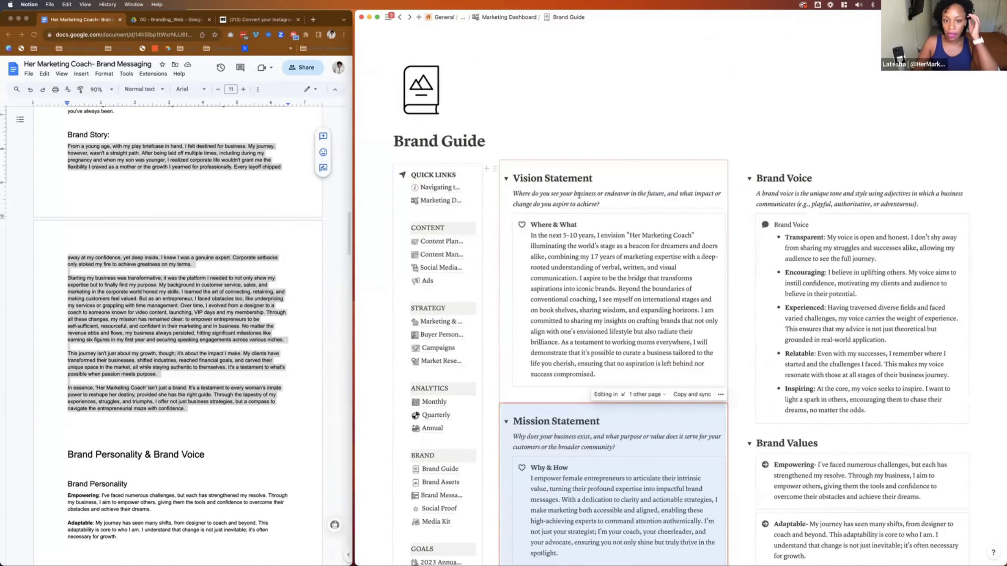
double_click(664, 15)
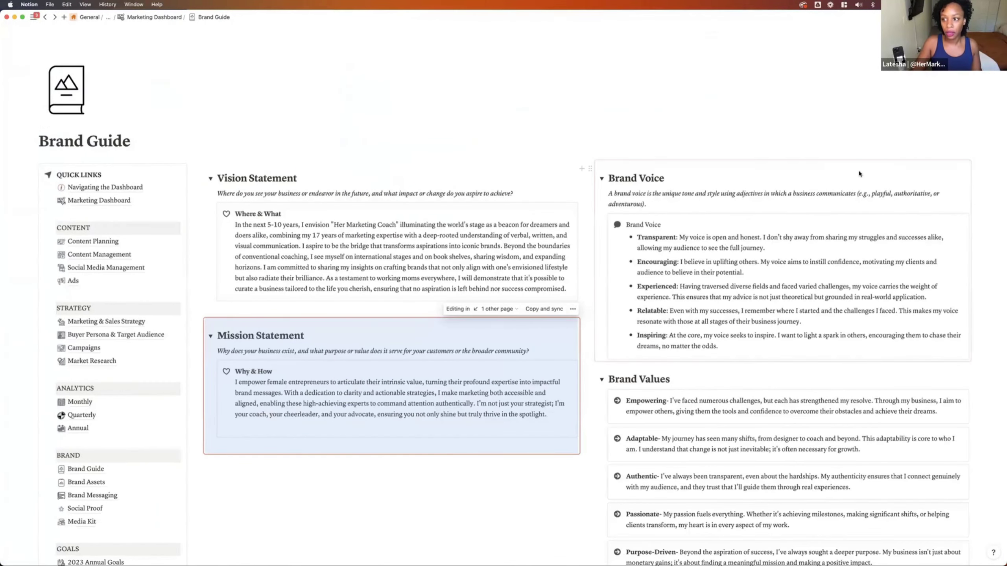
- Open the Navigating the Dashboard page and examine its guides on source databases and on hiding or showing database titles
click(98, 187)
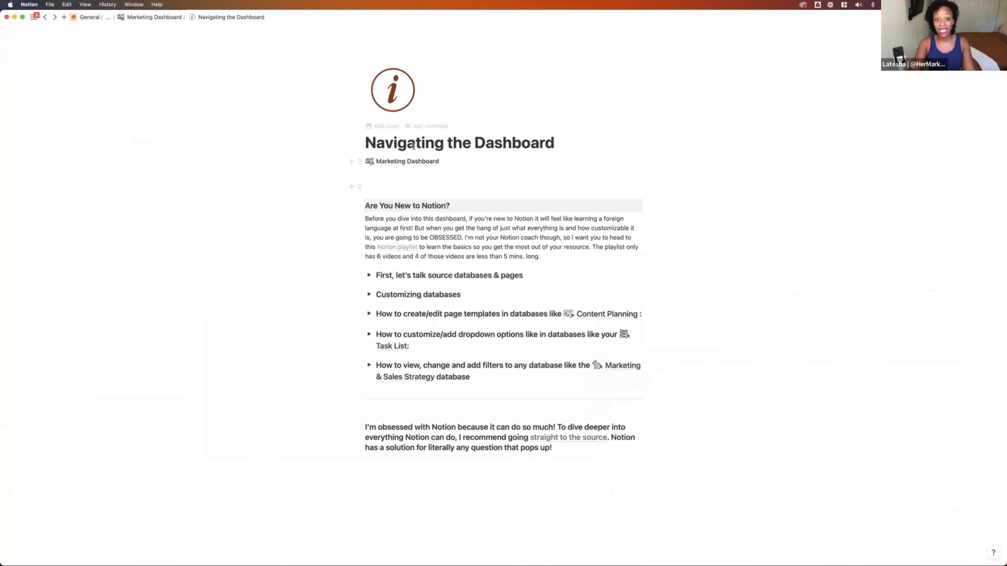
click(369, 275)
scroll(371, 266, down, 10)
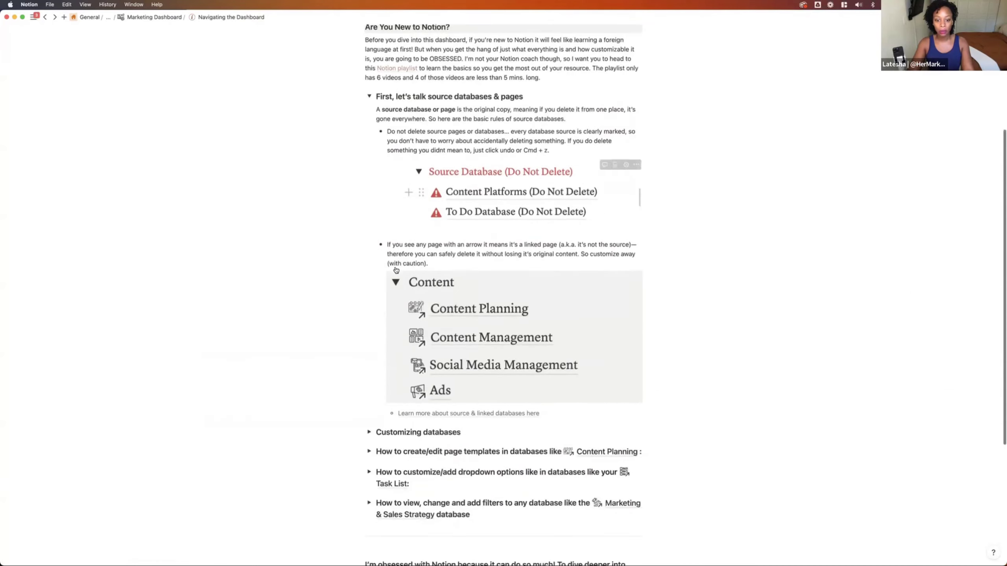
click(369, 249)
scroll(373, 252, down, 2)
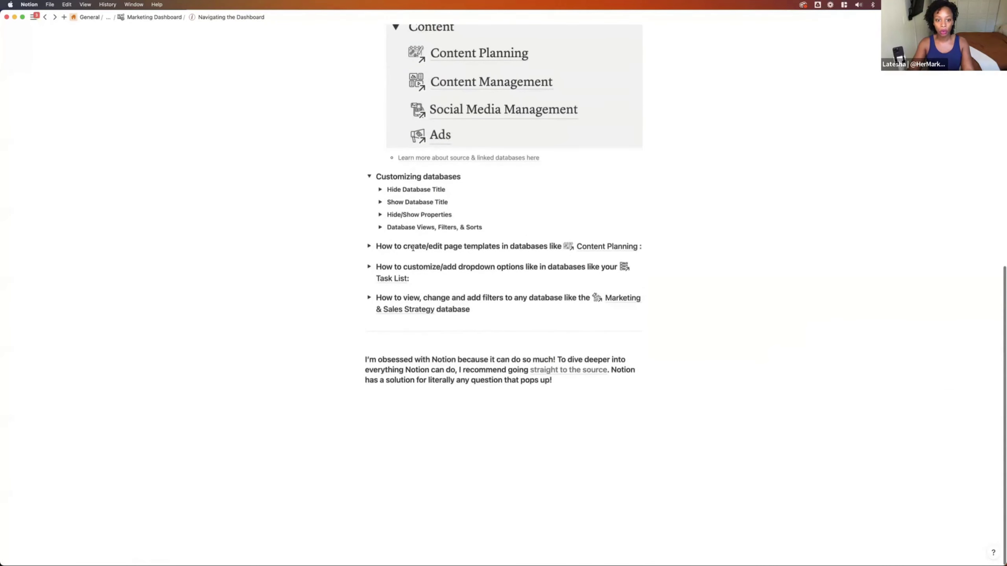
click(380, 191)
scroll(383, 262, down, 6)
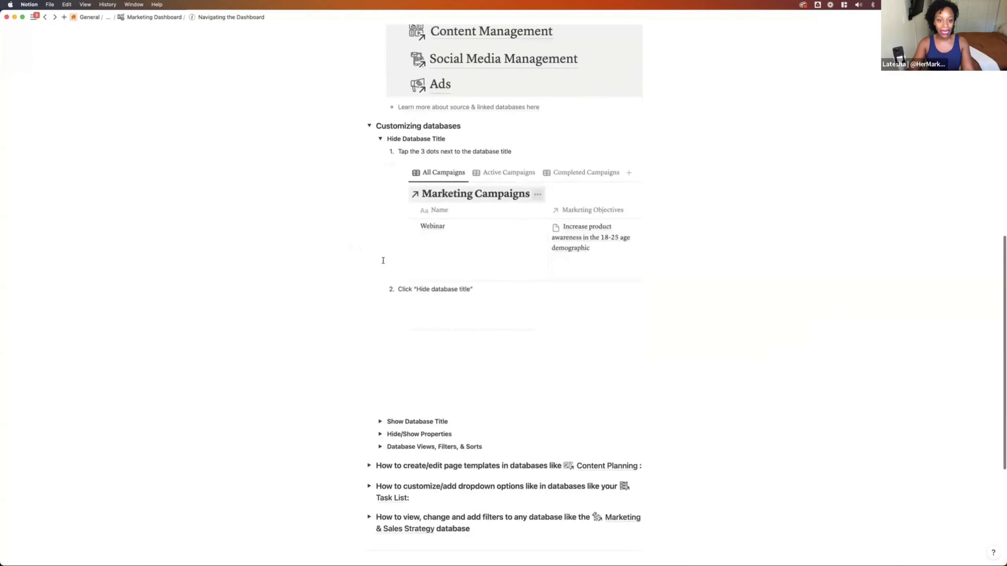
click(380, 202)
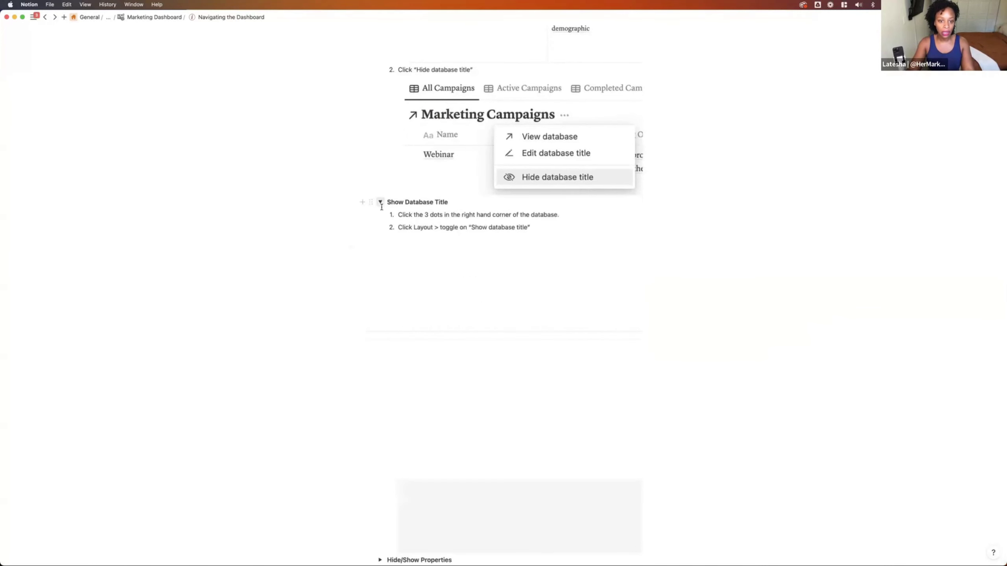
scroll(404, 244, up, 9)
scroll(403, 242, up, 11)
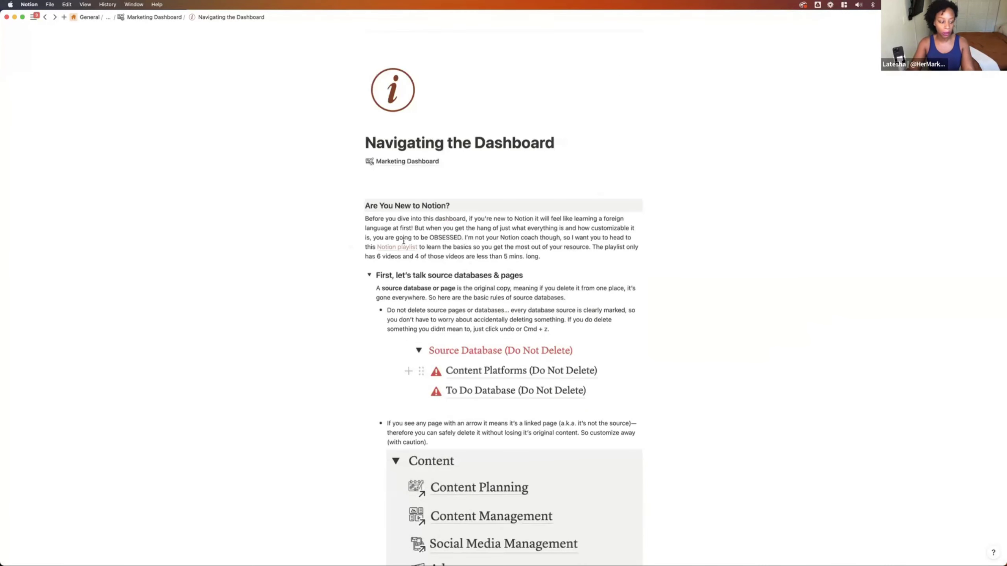
- Examine the Navigating the Dashboard page from the Notion playlist link through the source database rules to the database customization and template guides
mouse_move(405, 243)
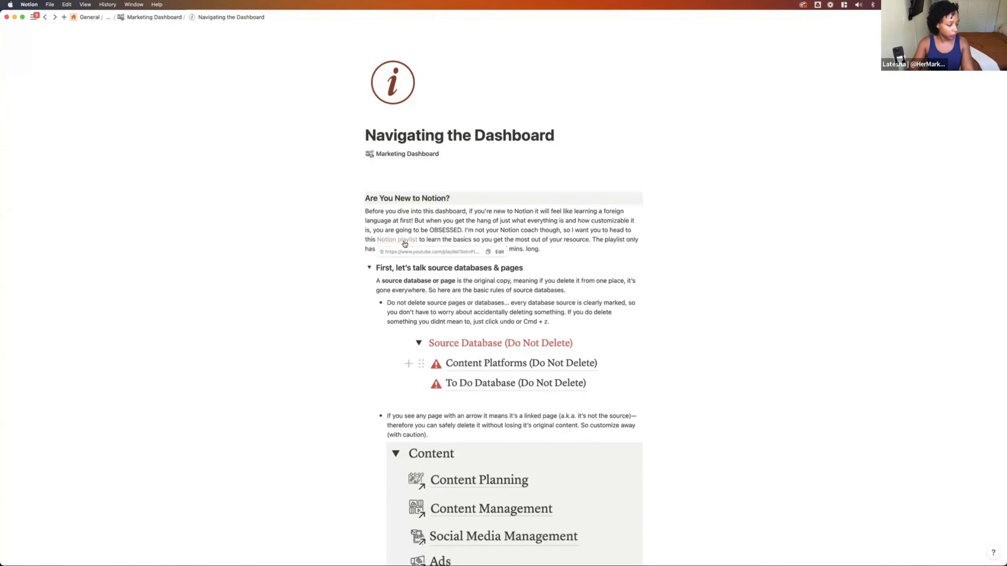
scroll(401, 240, down, 4)
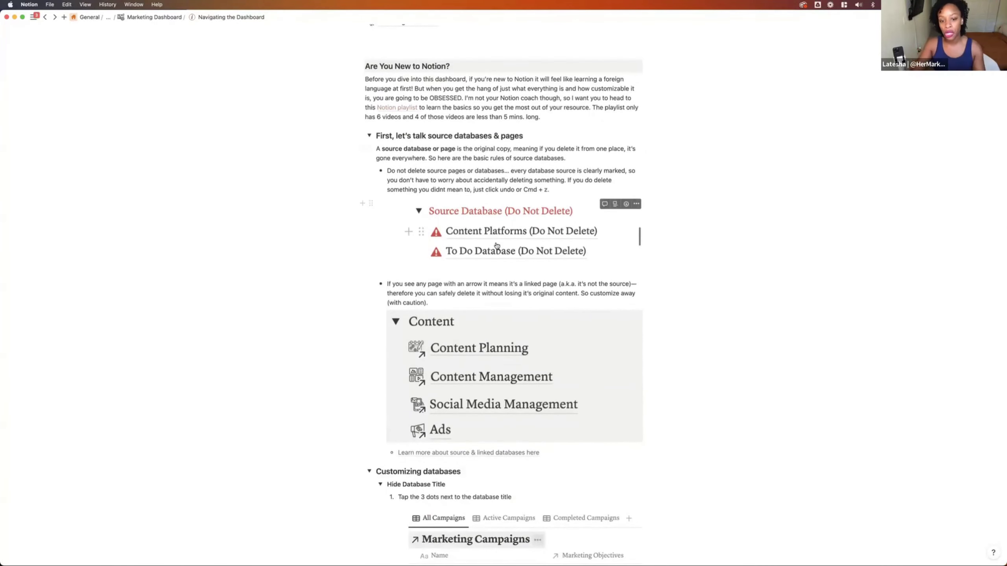
scroll(497, 245, down, 6)
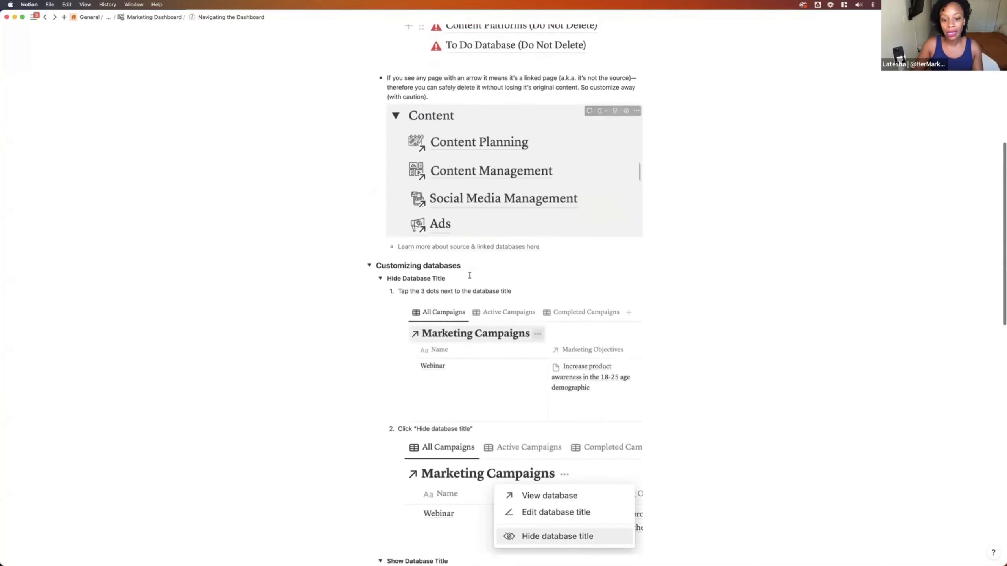
scroll(469, 276, down, 11)
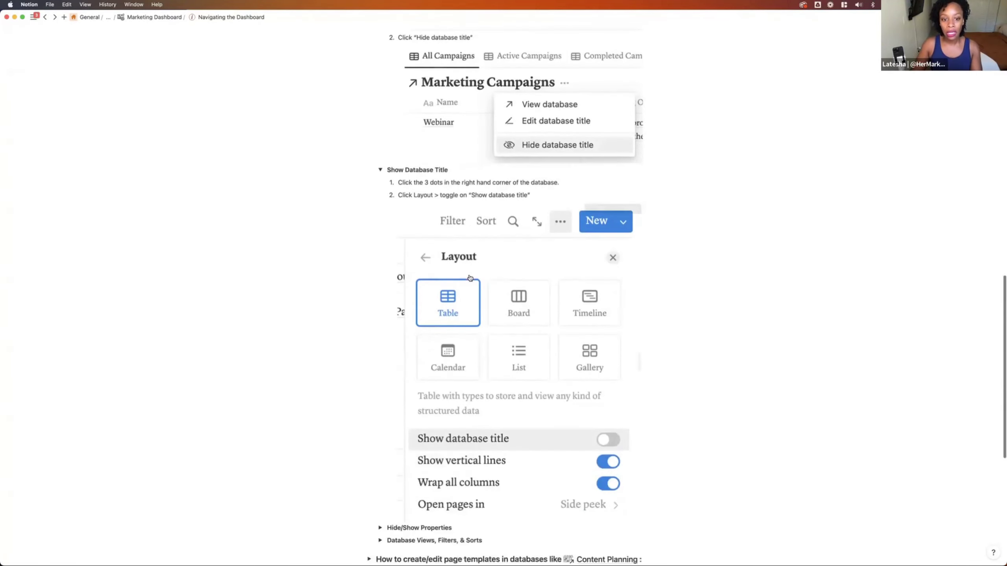
scroll(469, 277, down, 9)
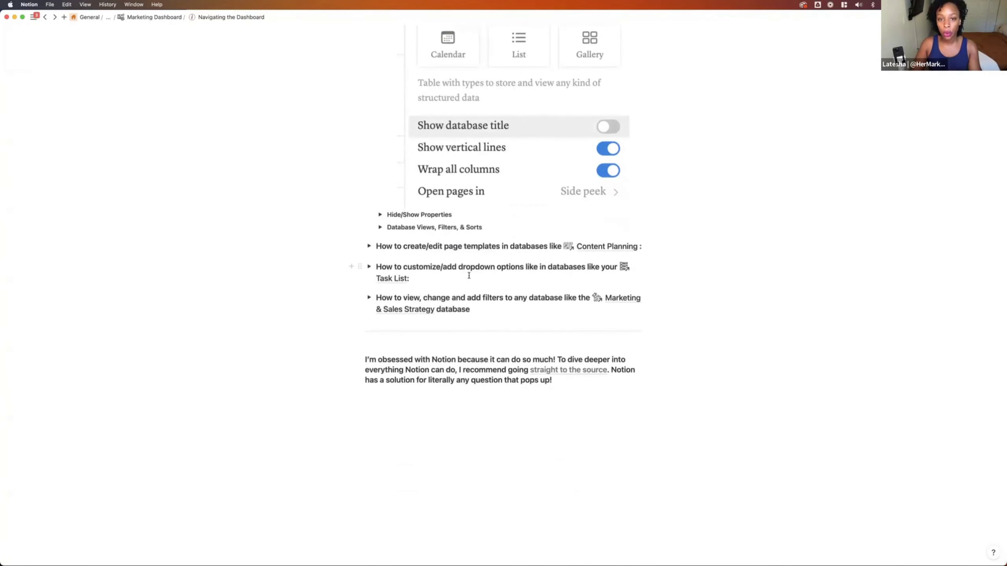
scroll(469, 276, up, 20)
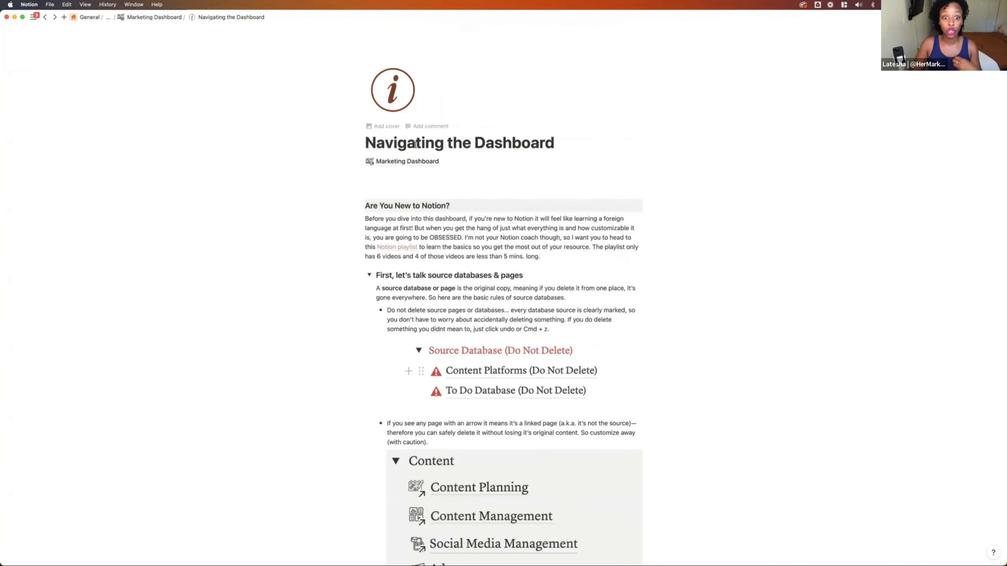
- Return to the Marketing Dashboard, collapse the Brand Assets toggle, and look over the Quick Links
click(415, 162)
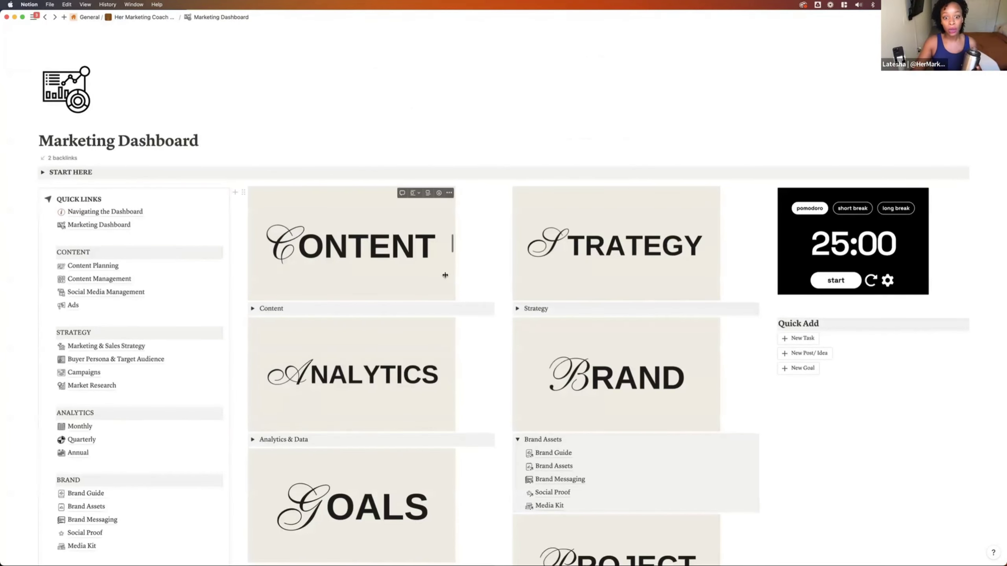
click(518, 438)
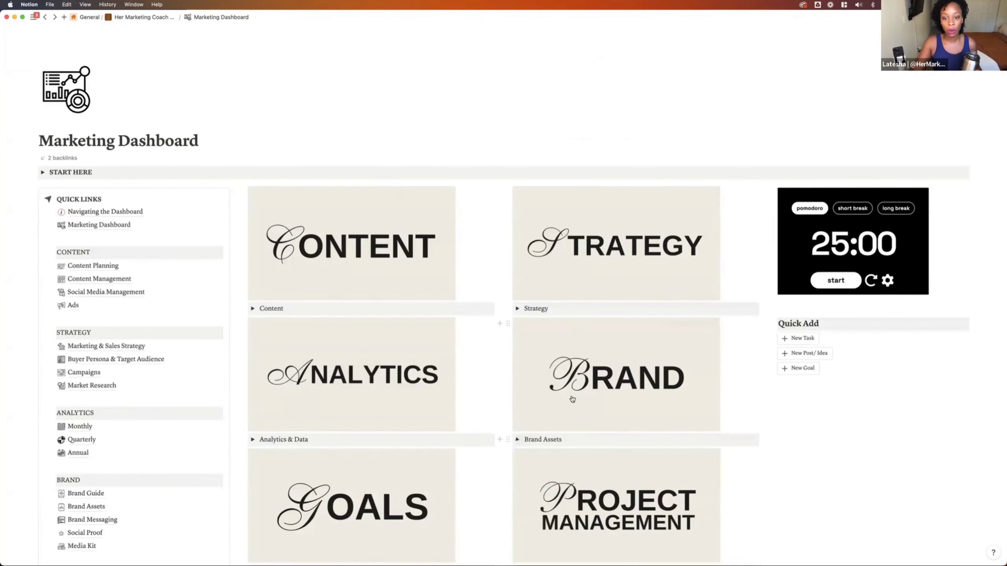
scroll(78, 267, down, 6)
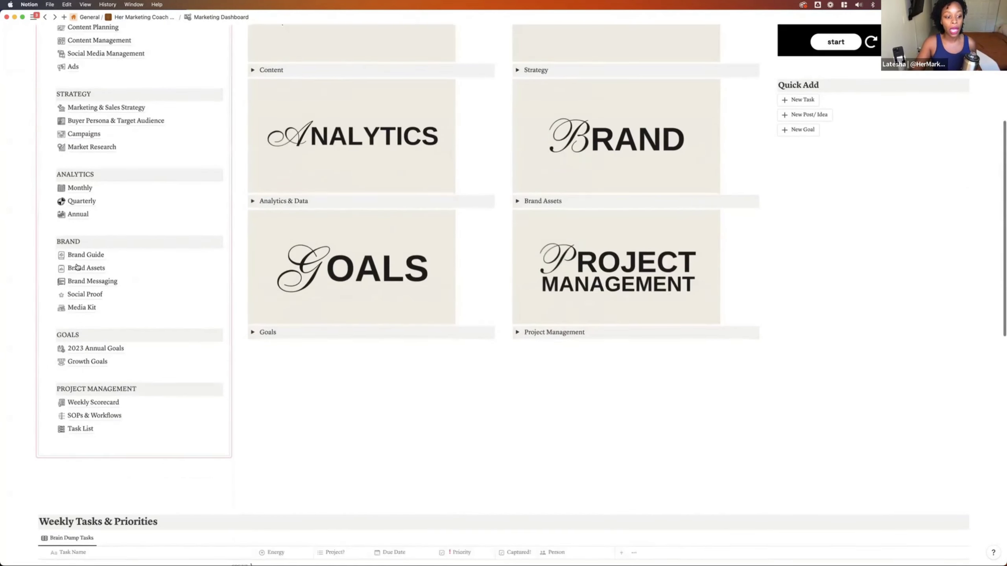
scroll(79, 262, up, 5)
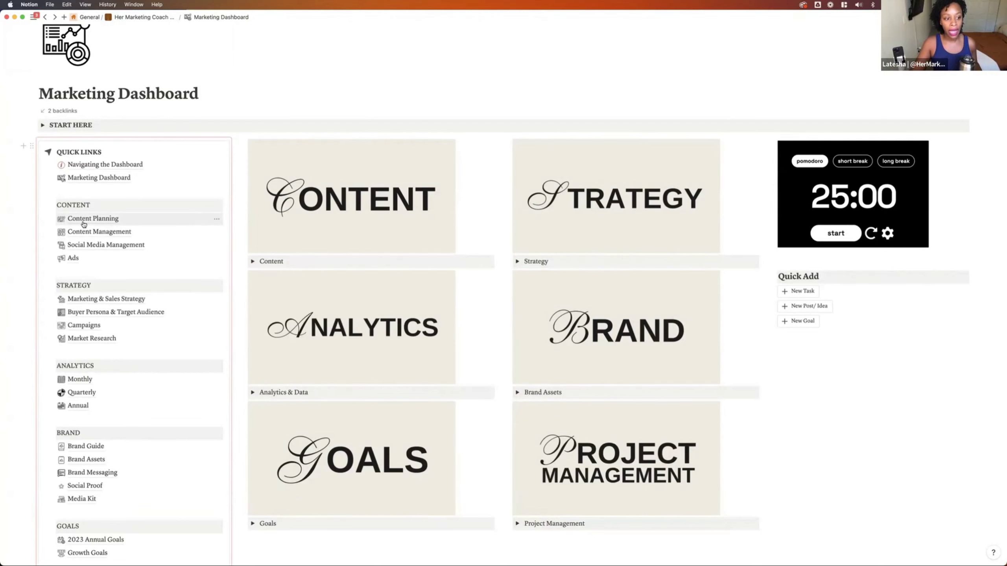
- Open the Webinar campaign from the Content Planning page and inspect its Campaign Objectives relation field without linking a page
click(84, 221)
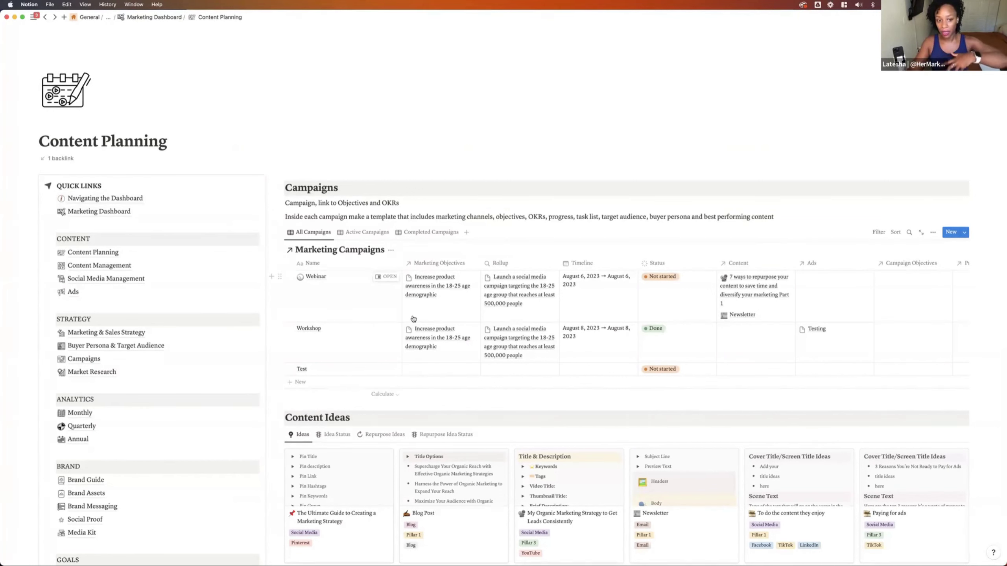
click(385, 277)
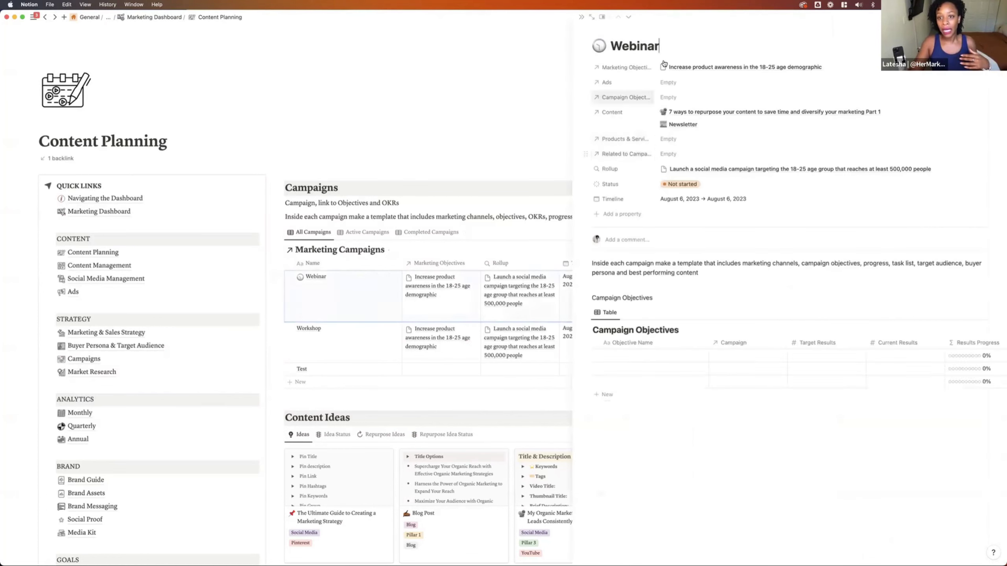
click(669, 97)
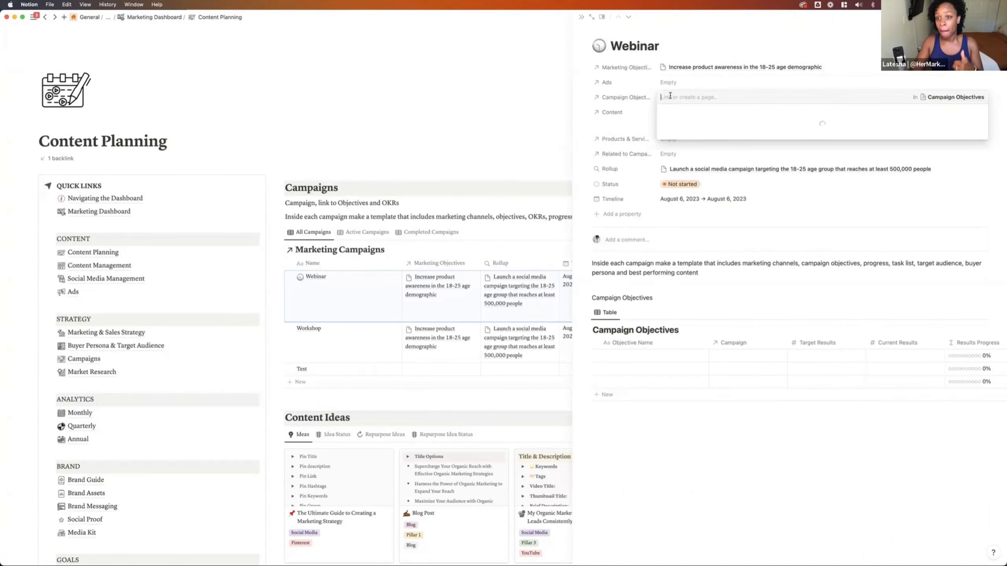
click(668, 83)
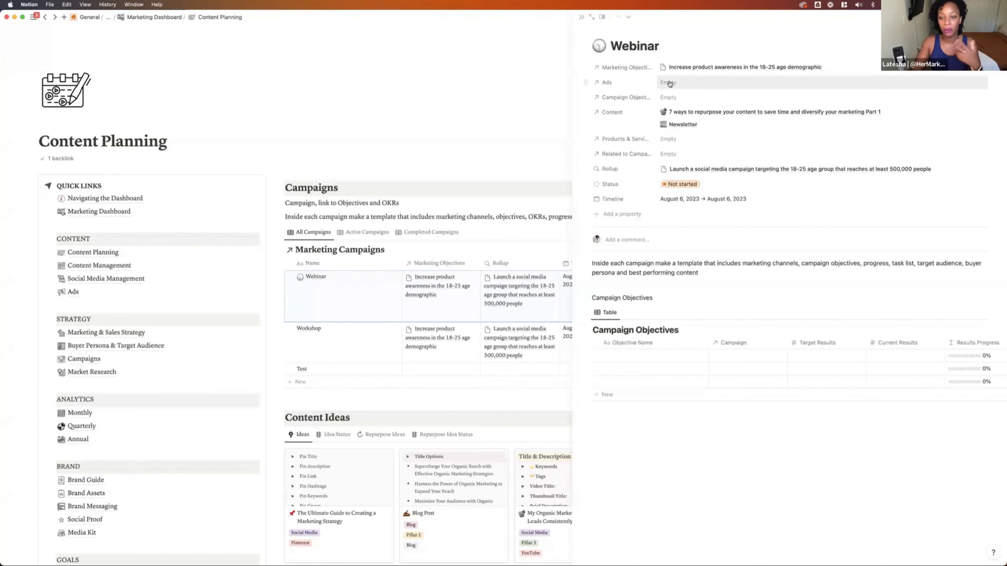